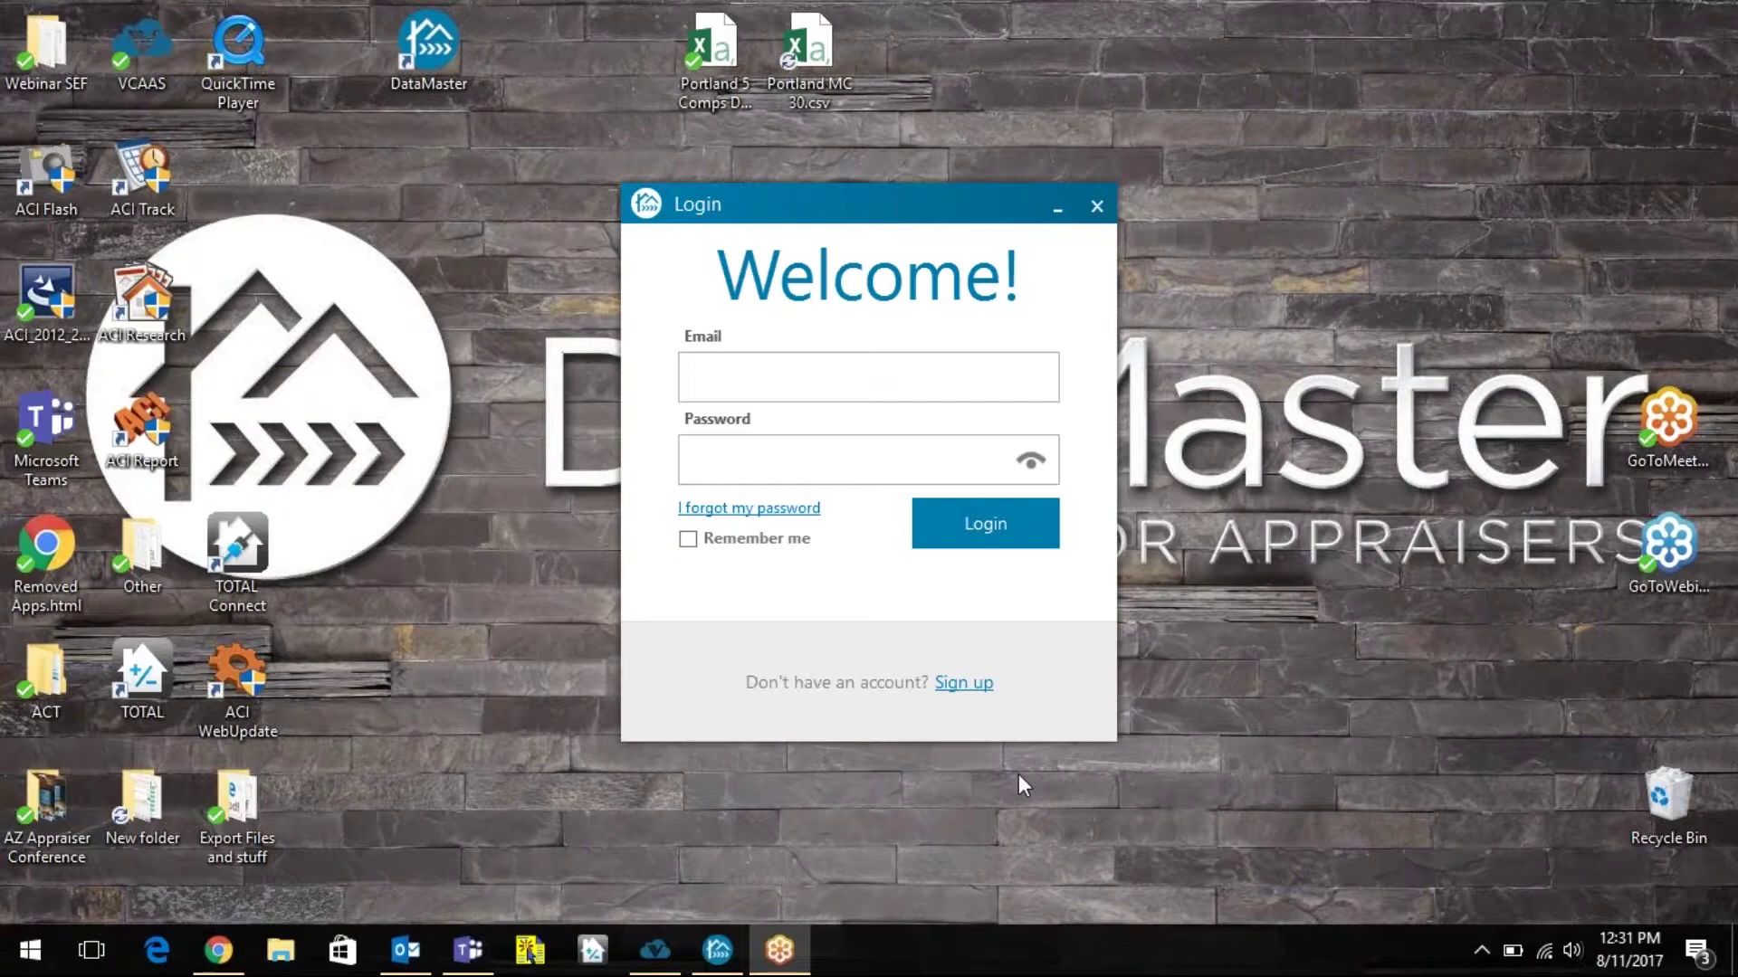
Register a new account with name, email, work phone number, password and its confirmation, and Portland Rmls as the MLS area.
click(963, 684)
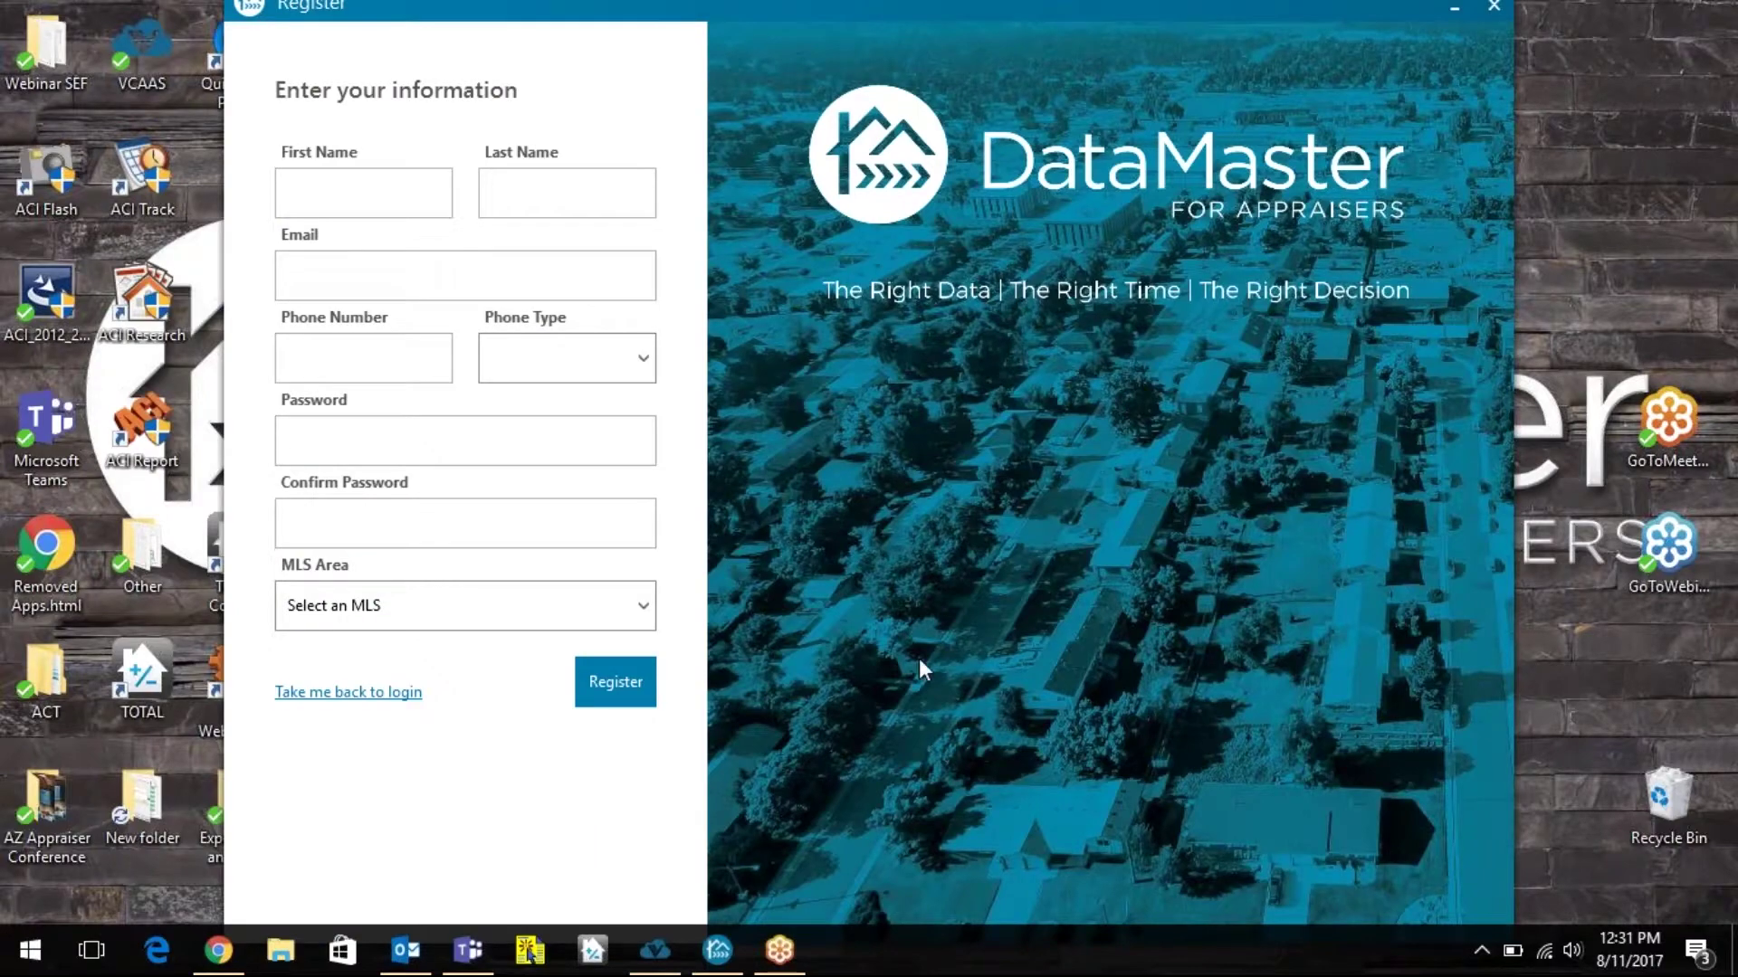
click(310, 185)
text(Jeremy)
click(567, 192)
text(c)
key(Tab)
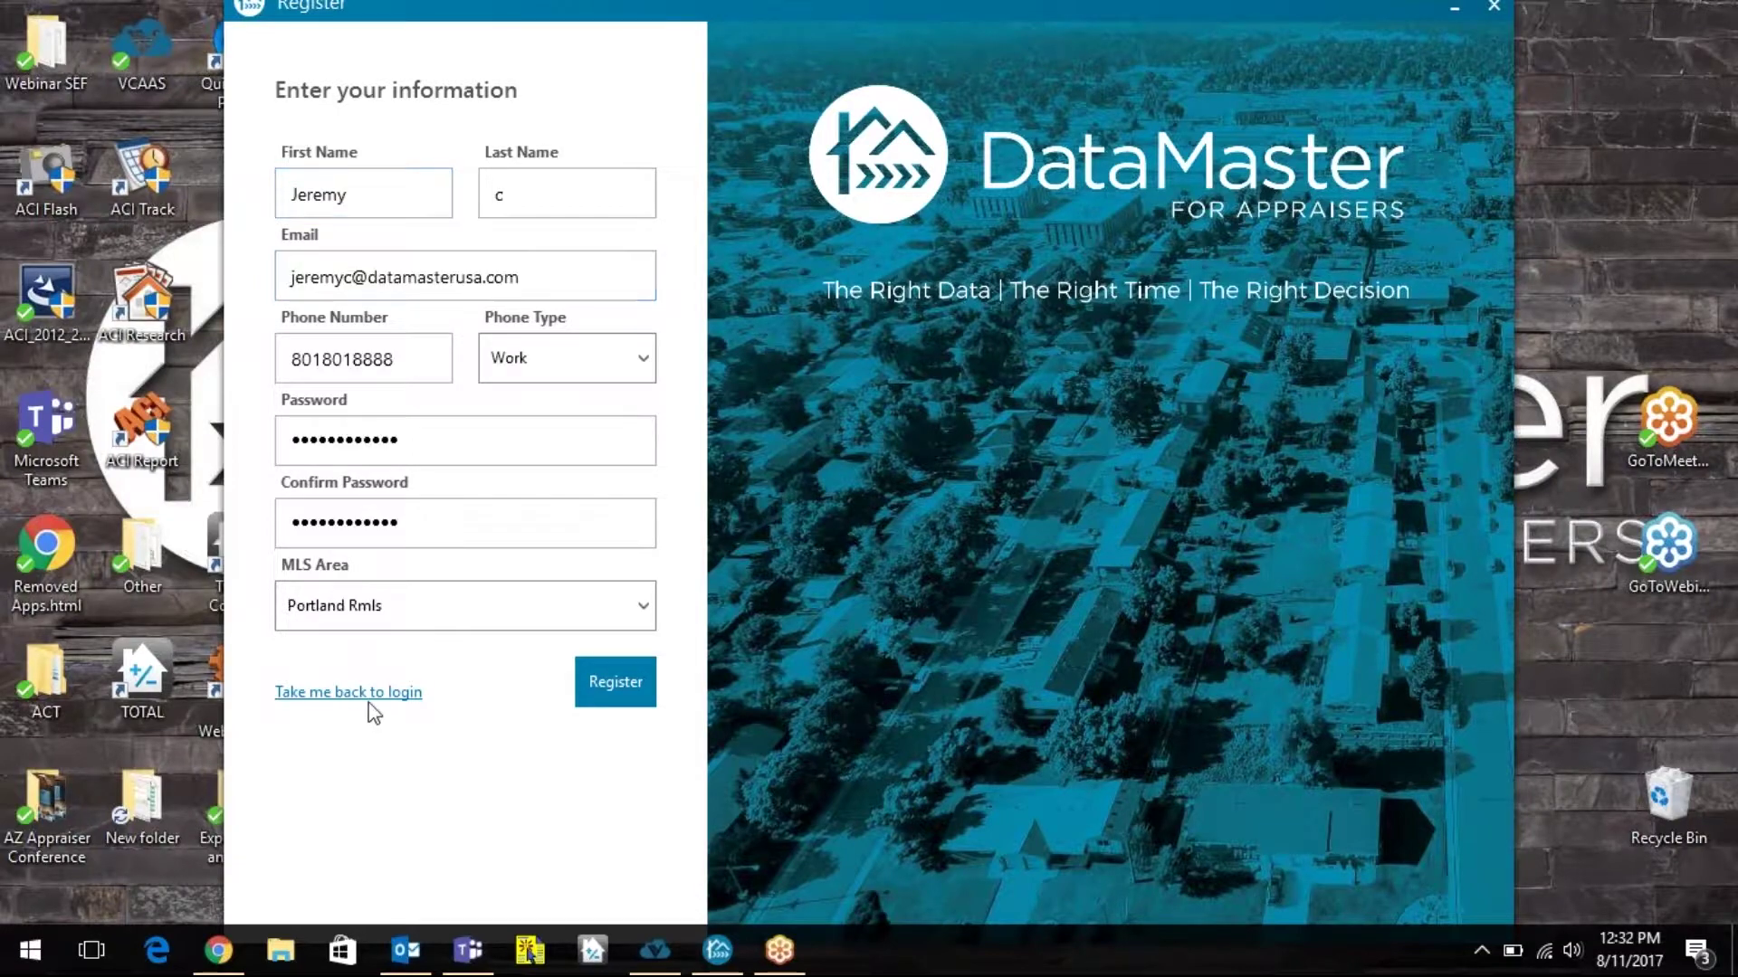
click(608, 682)
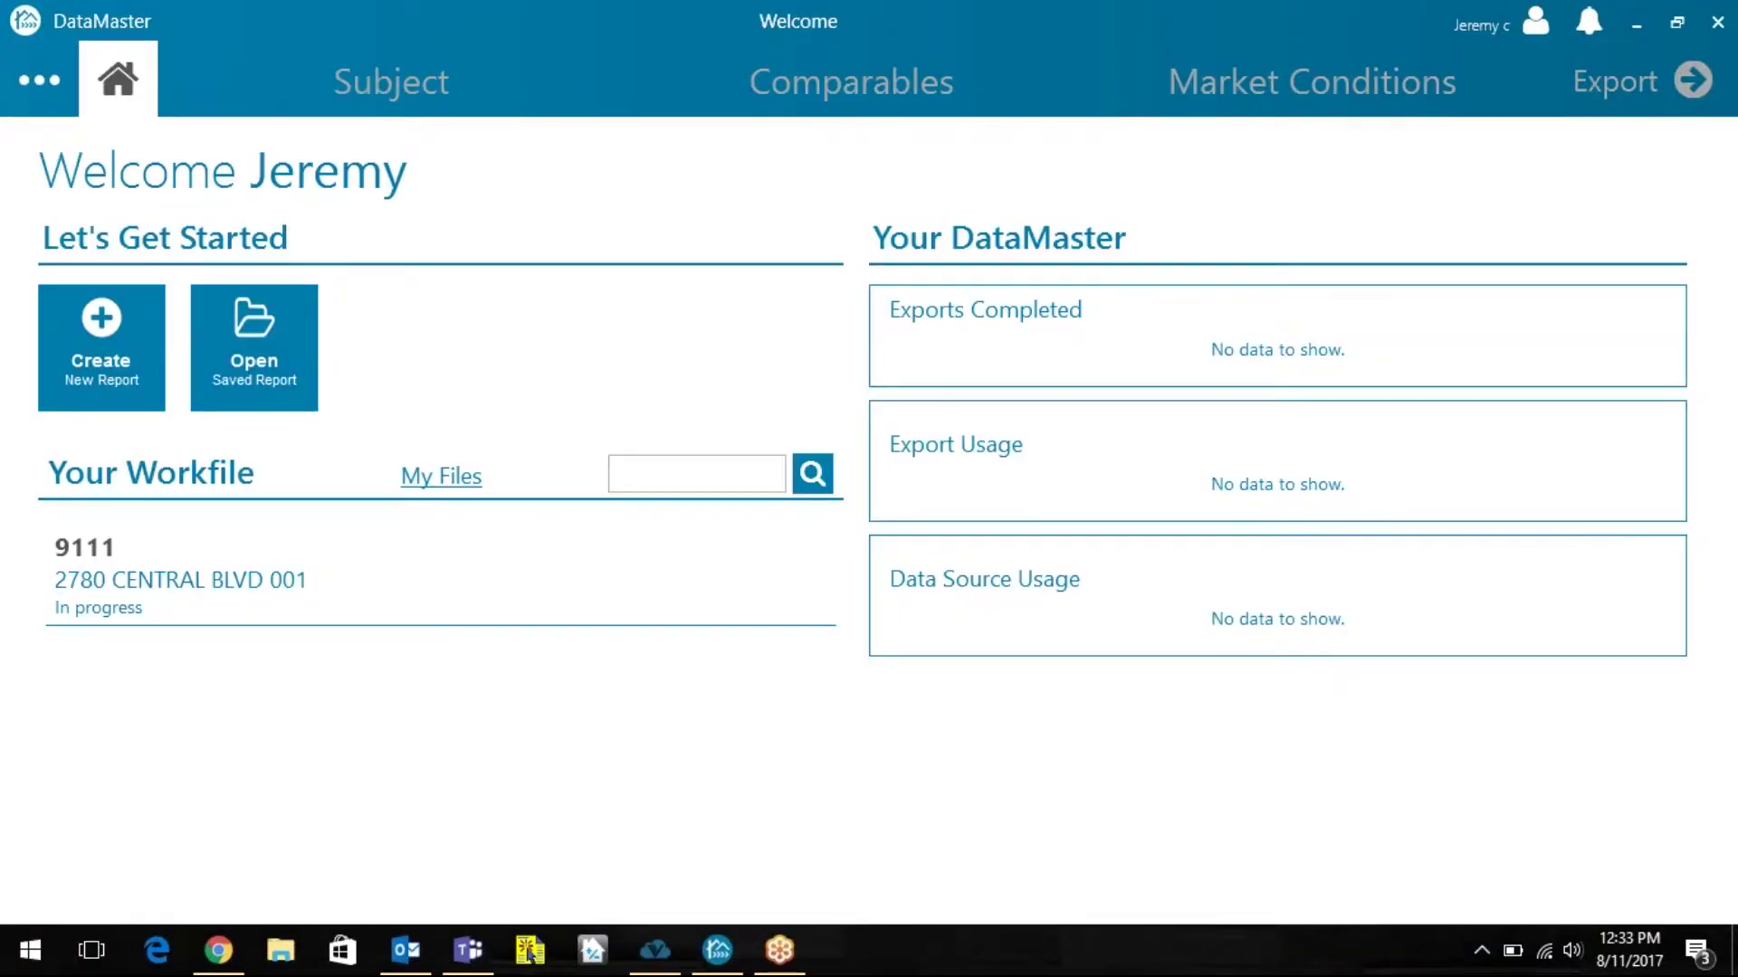
Create a new report with file number 9111, form software a la mode (Total) and form 1004 UAD.
click(103, 354)
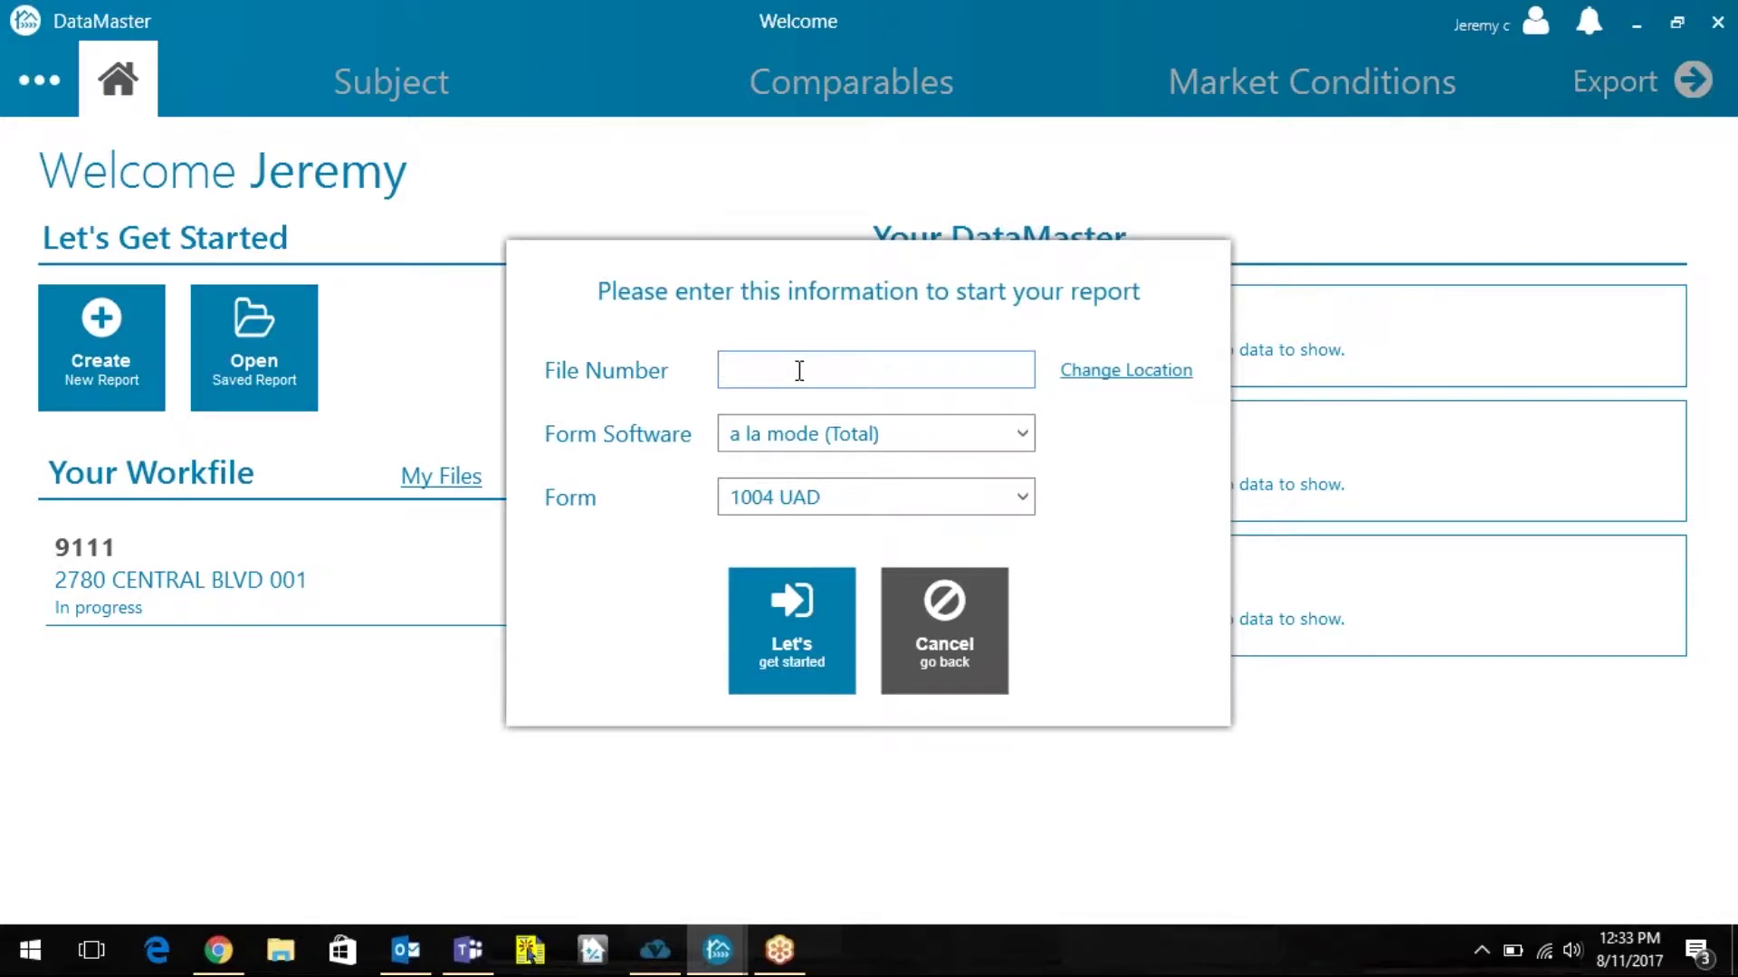
text(9111)
click(1027, 444)
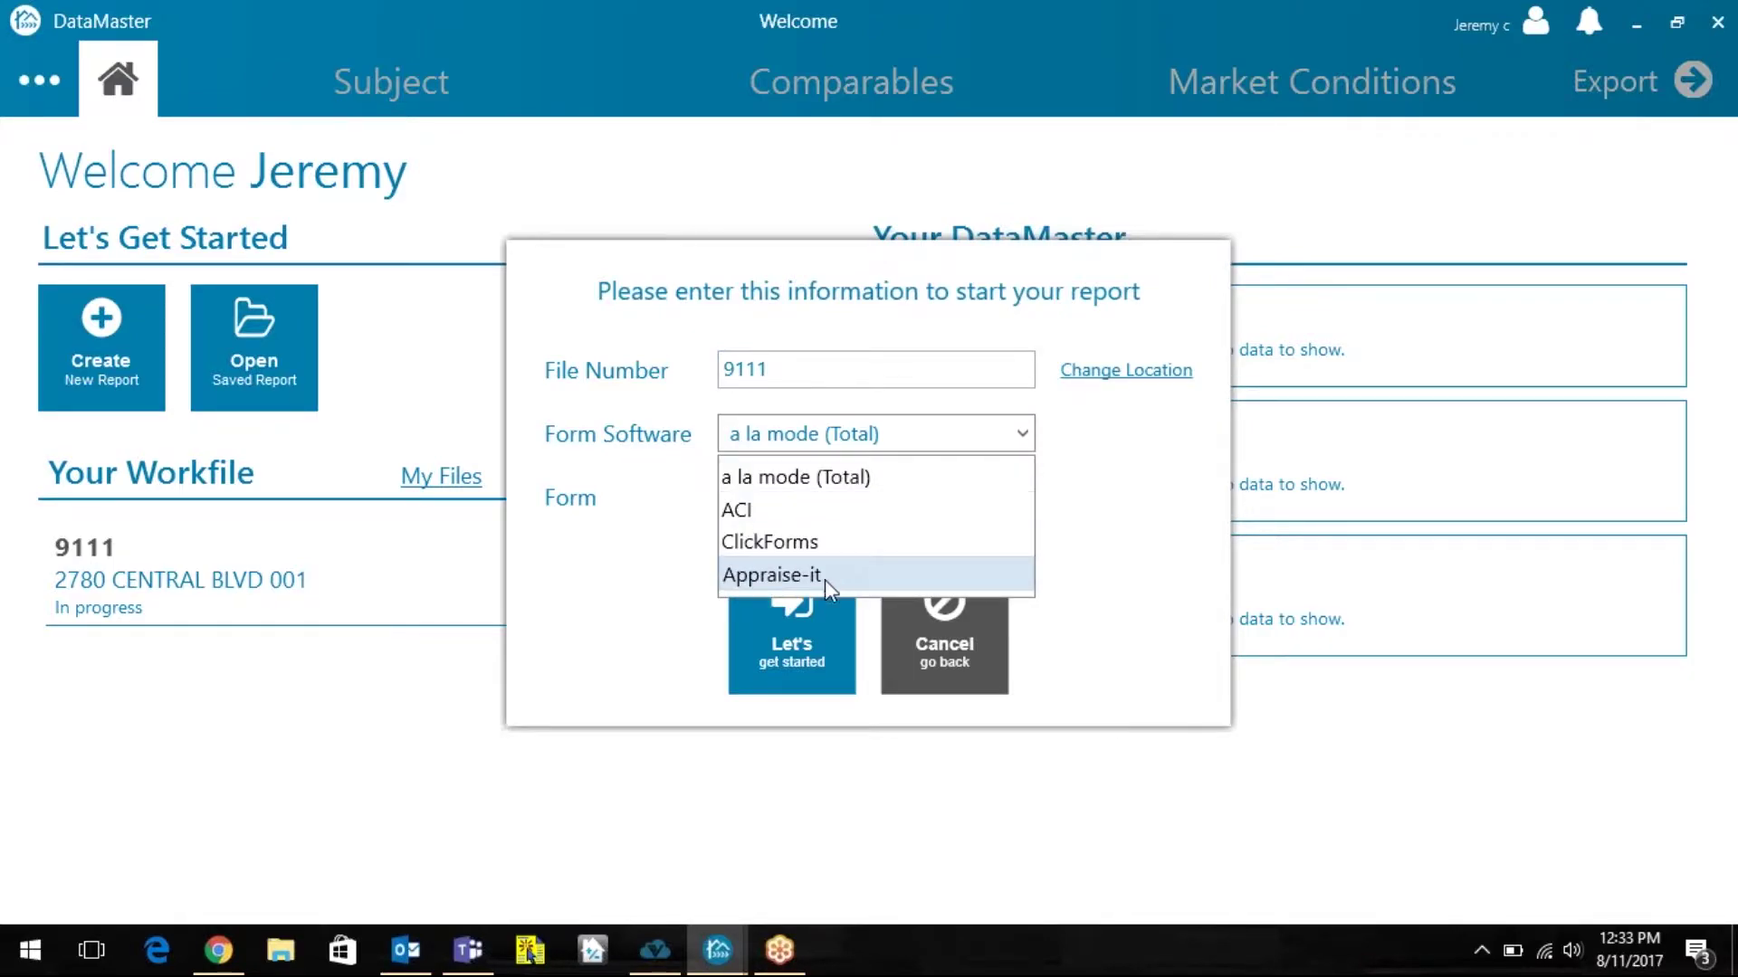
click(848, 492)
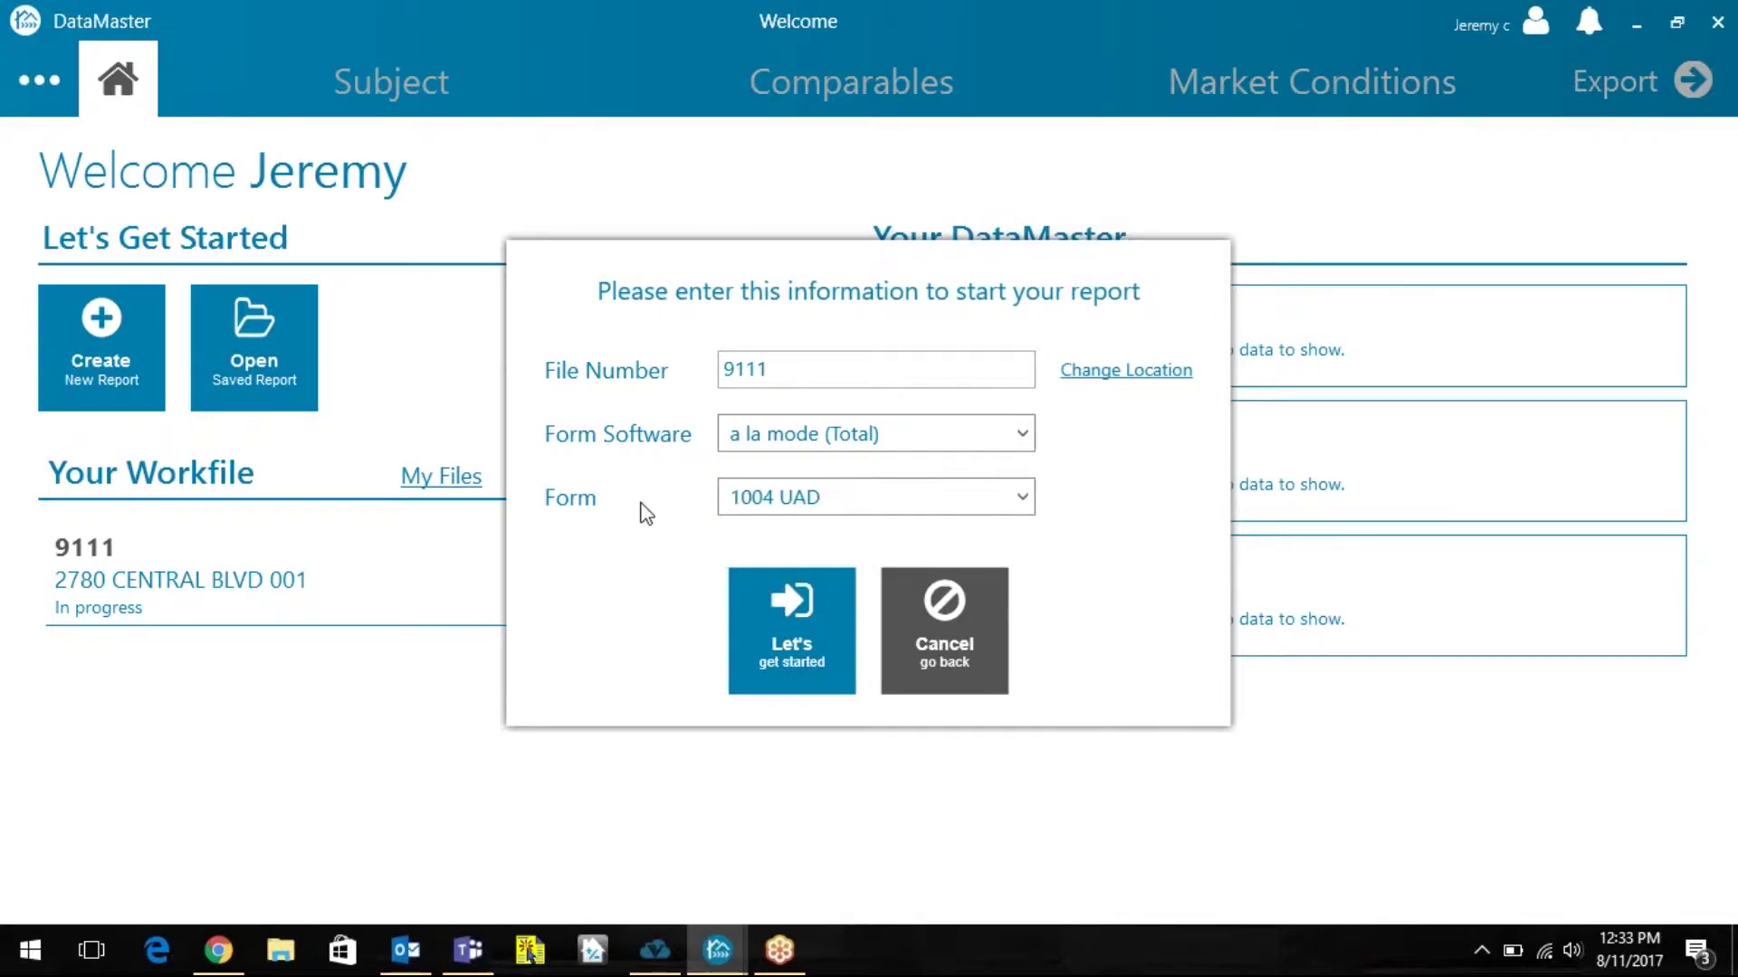
click(1021, 499)
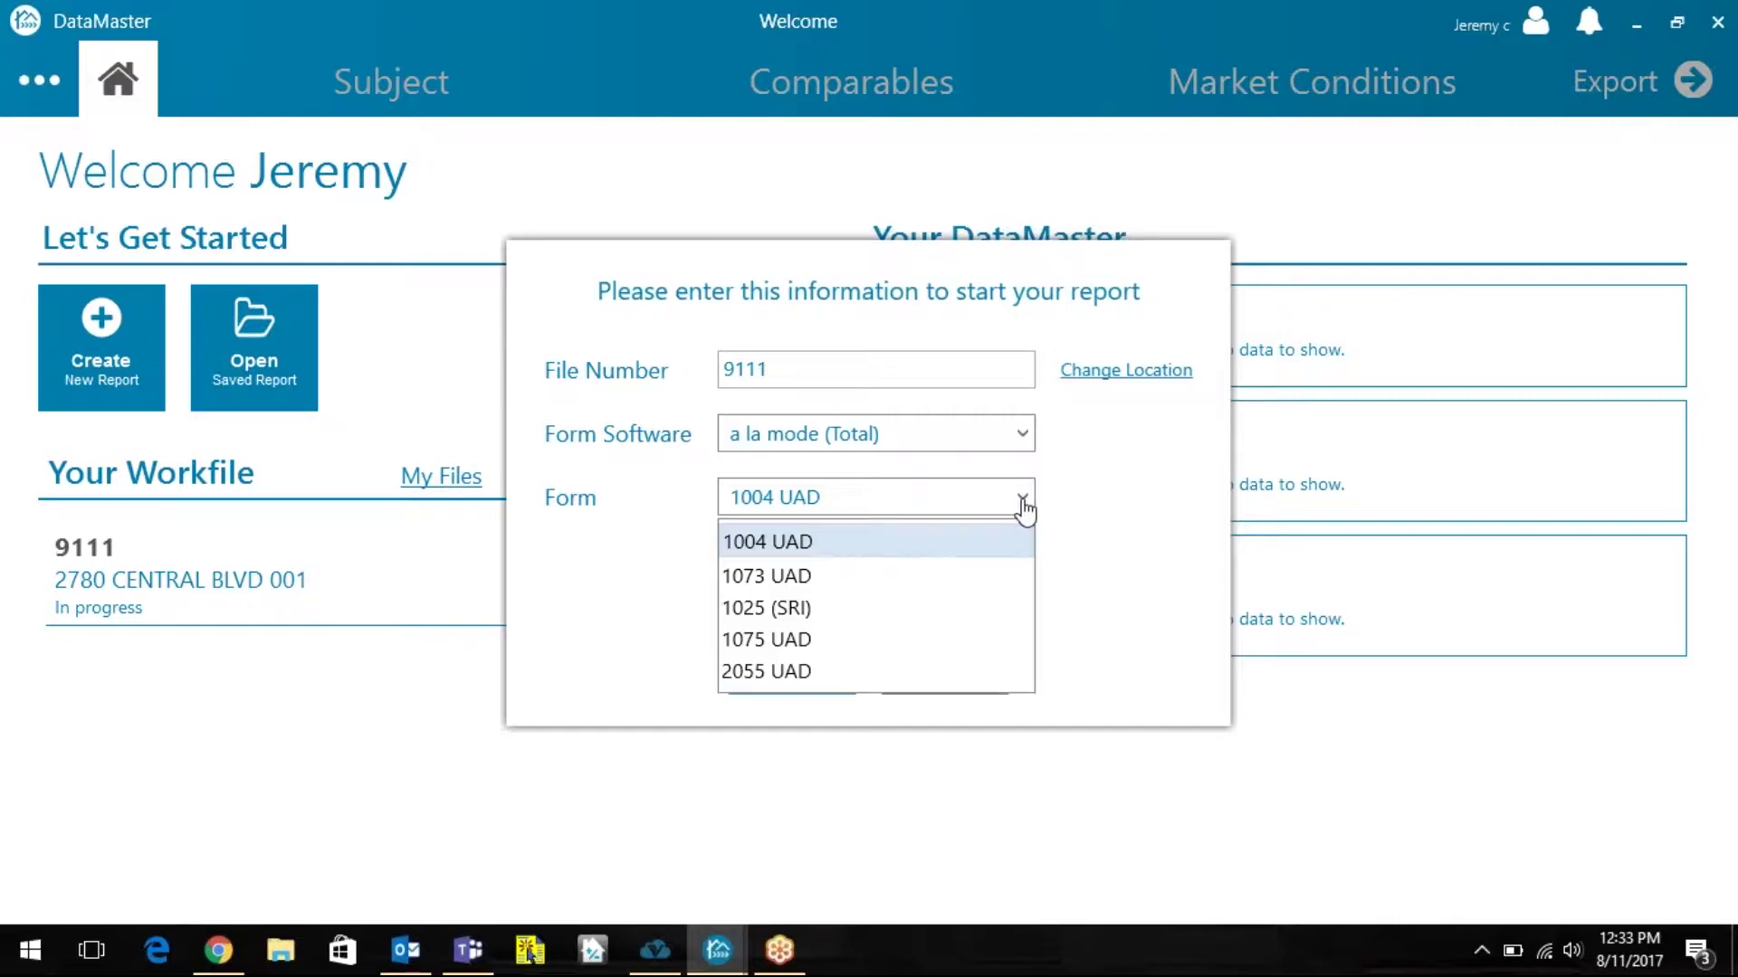
click(997, 543)
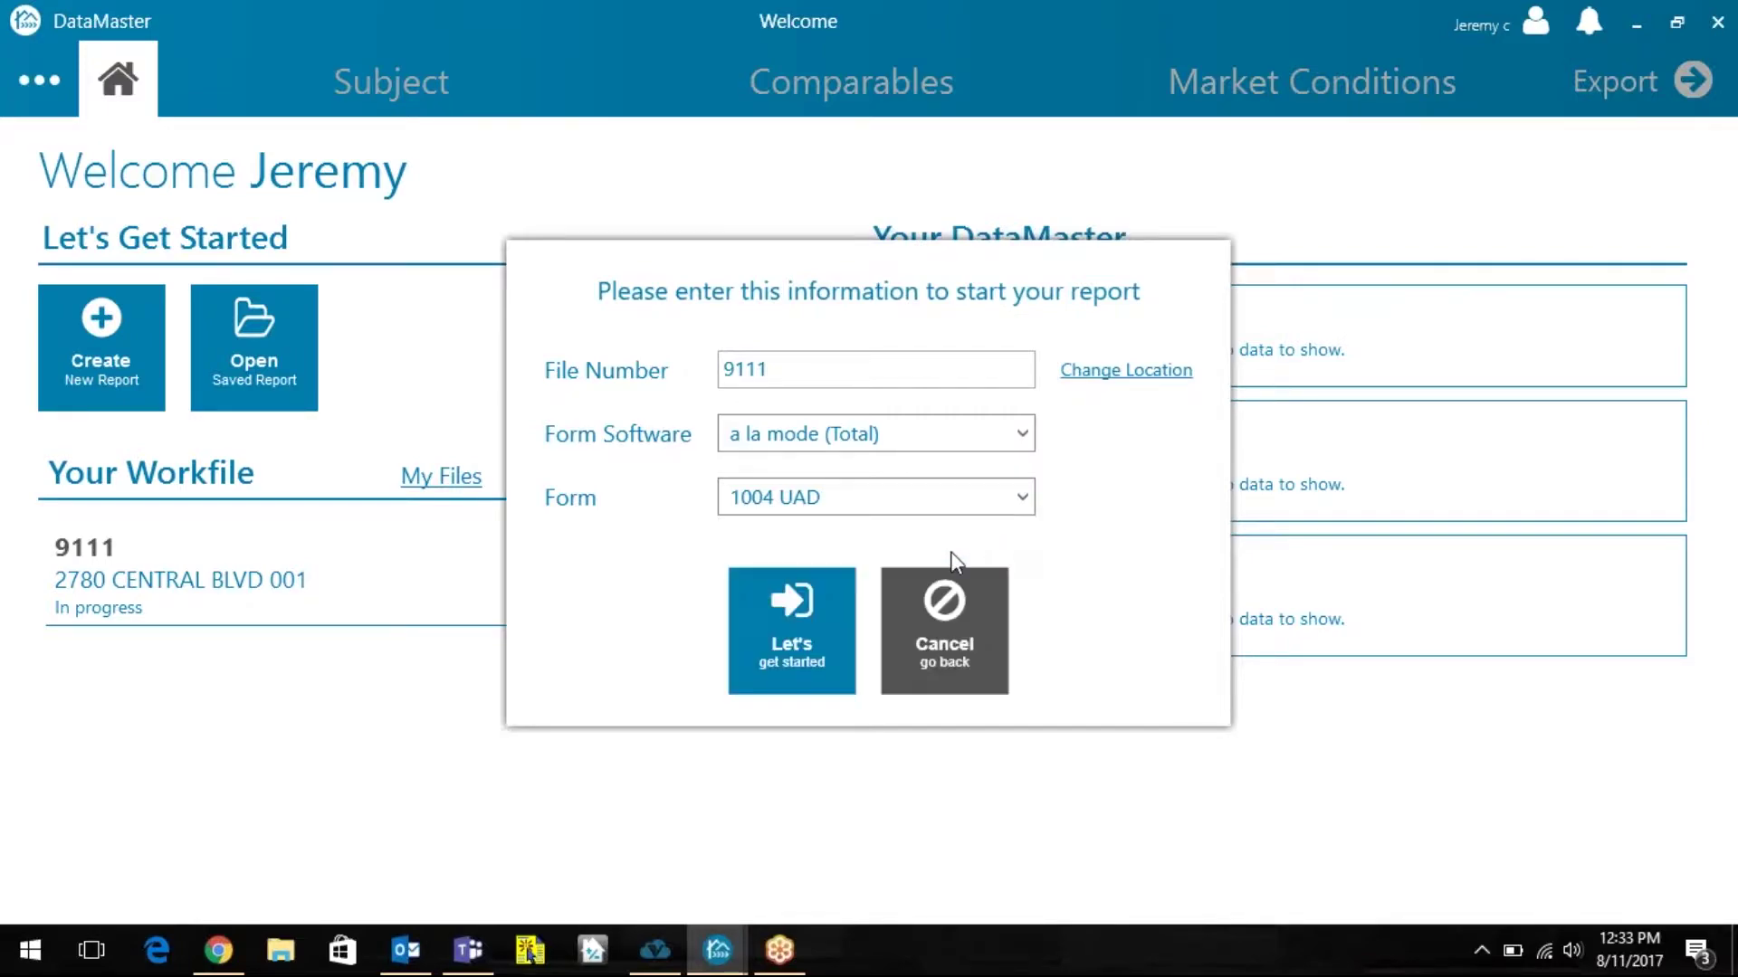
click(819, 640)
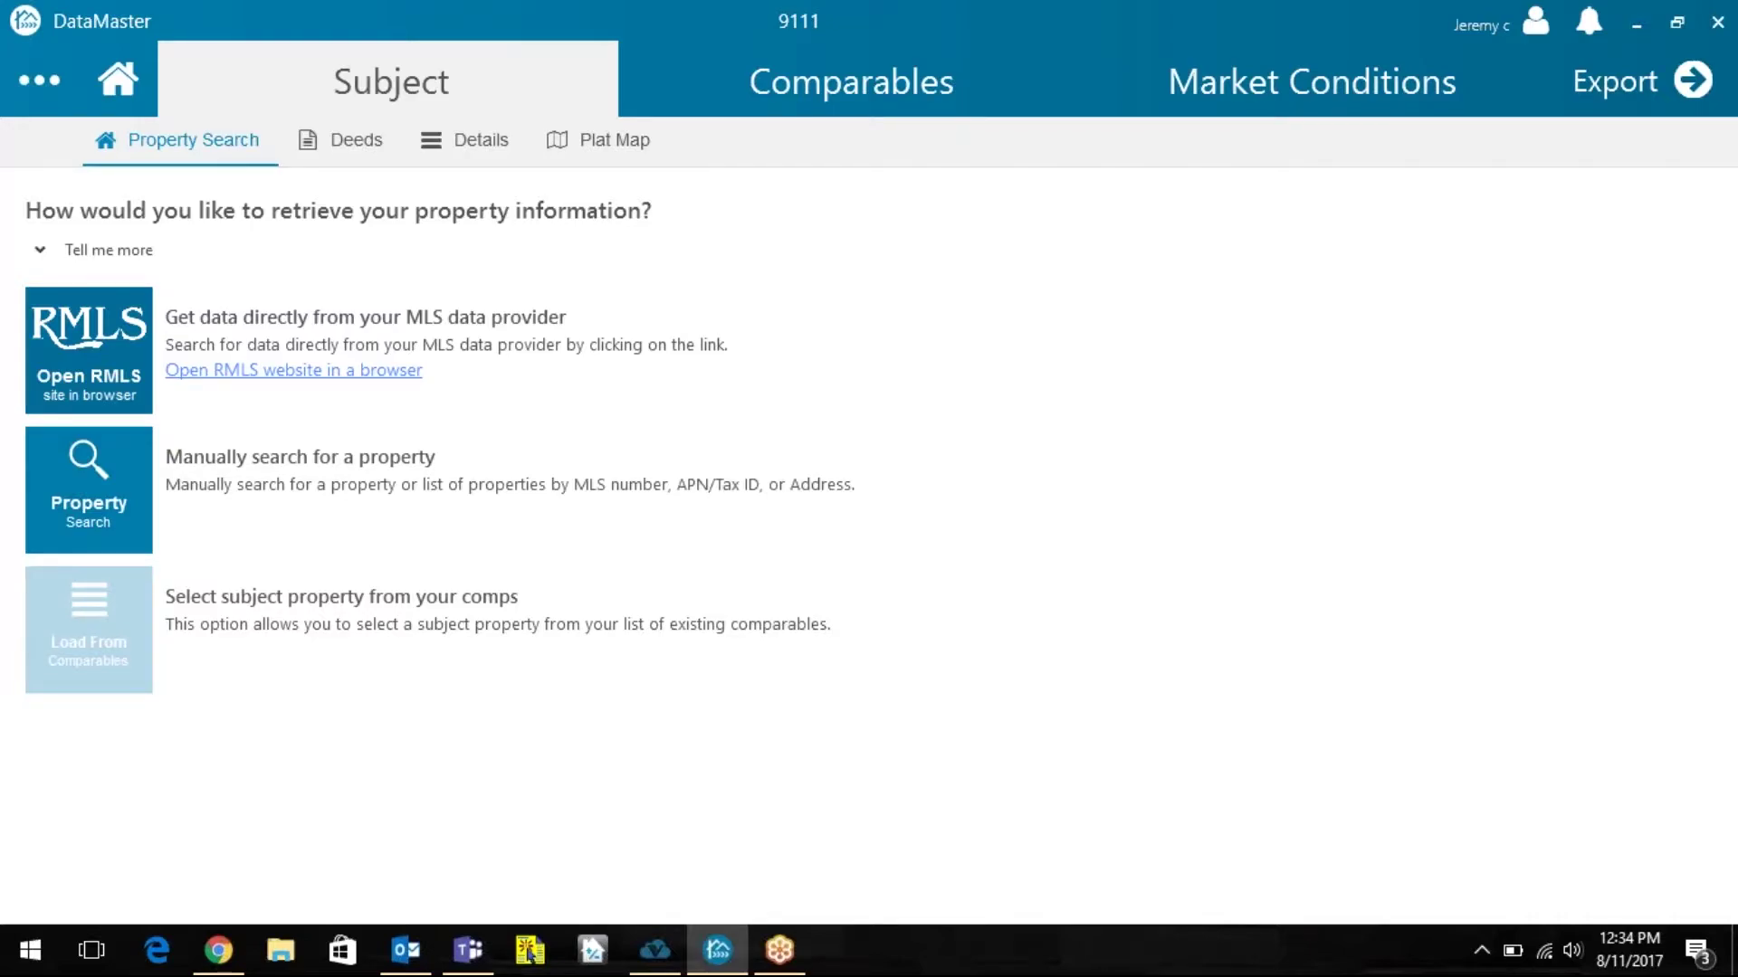
Search manually for the subject property by MLS number 17674778.
click(95, 510)
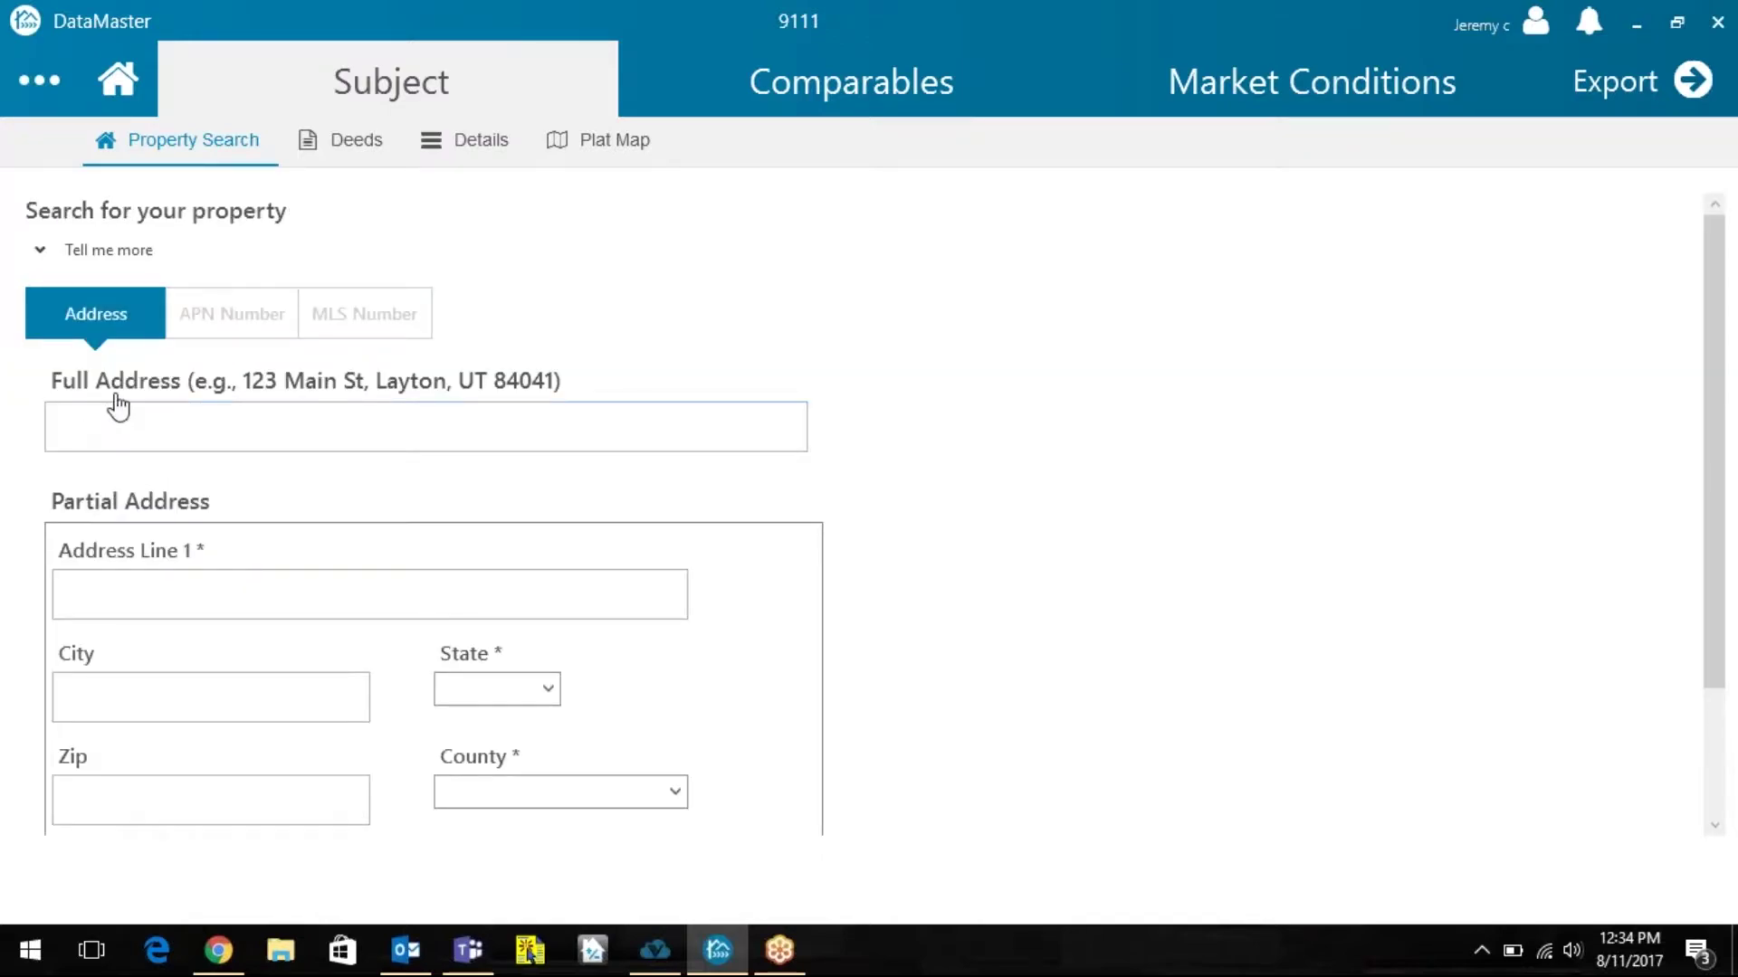
click(234, 316)
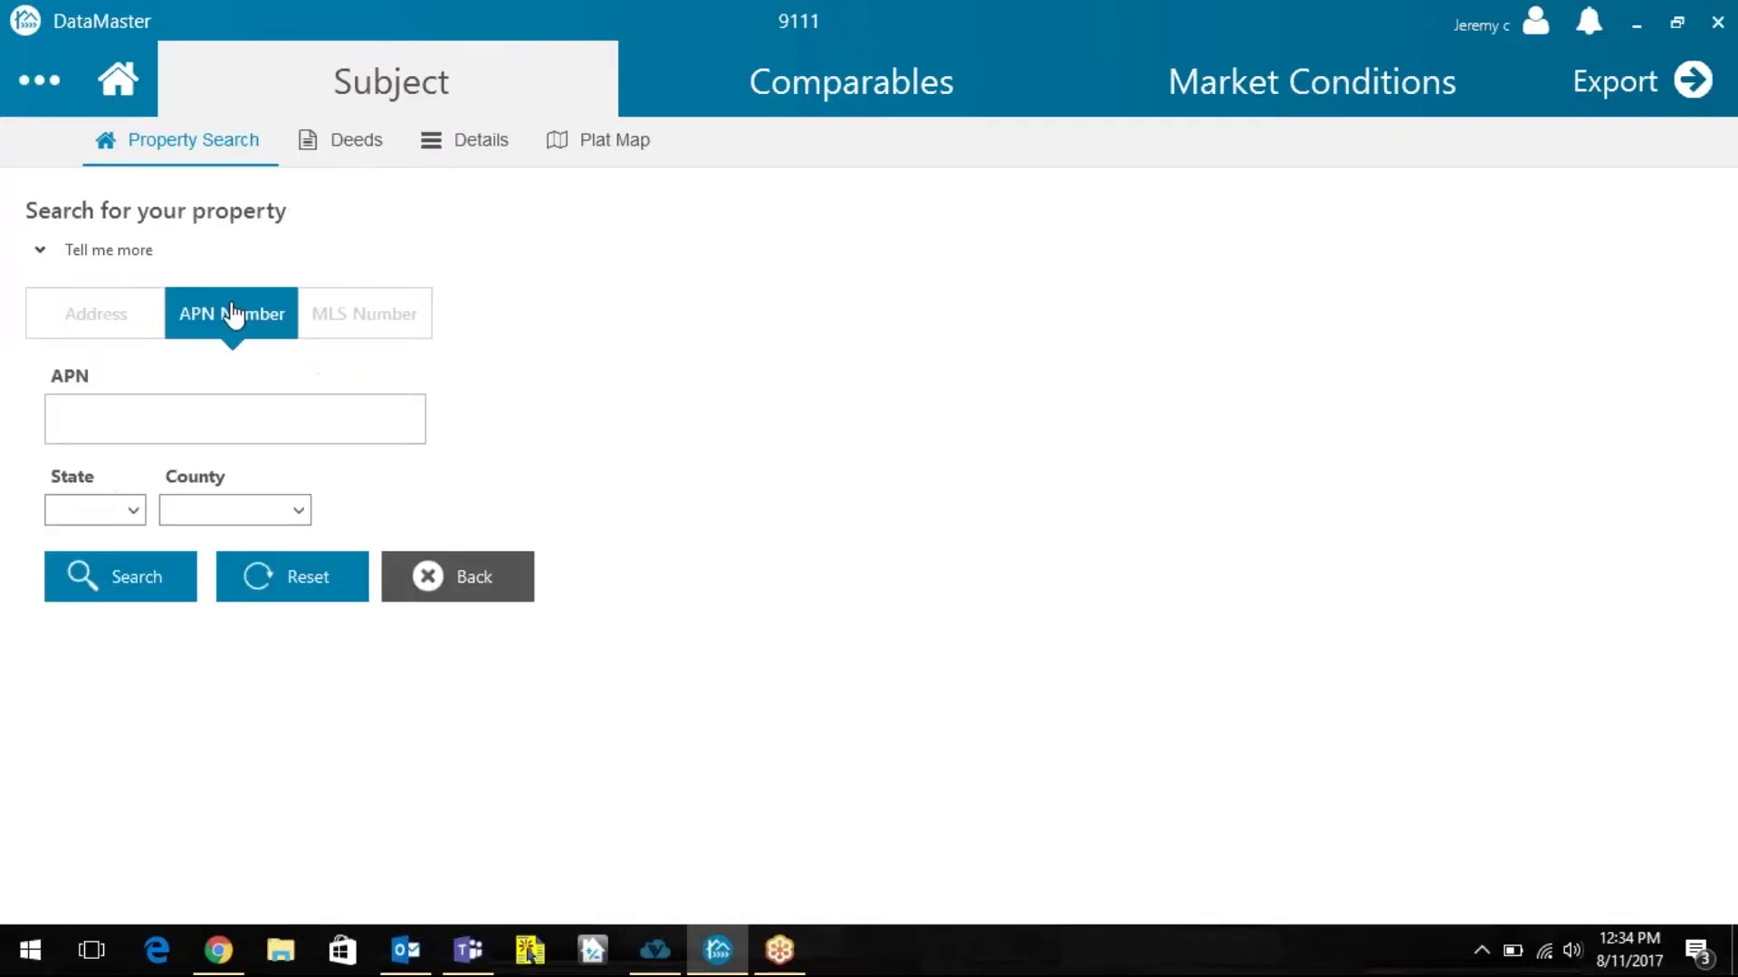
click(82, 426)
click(359, 326)
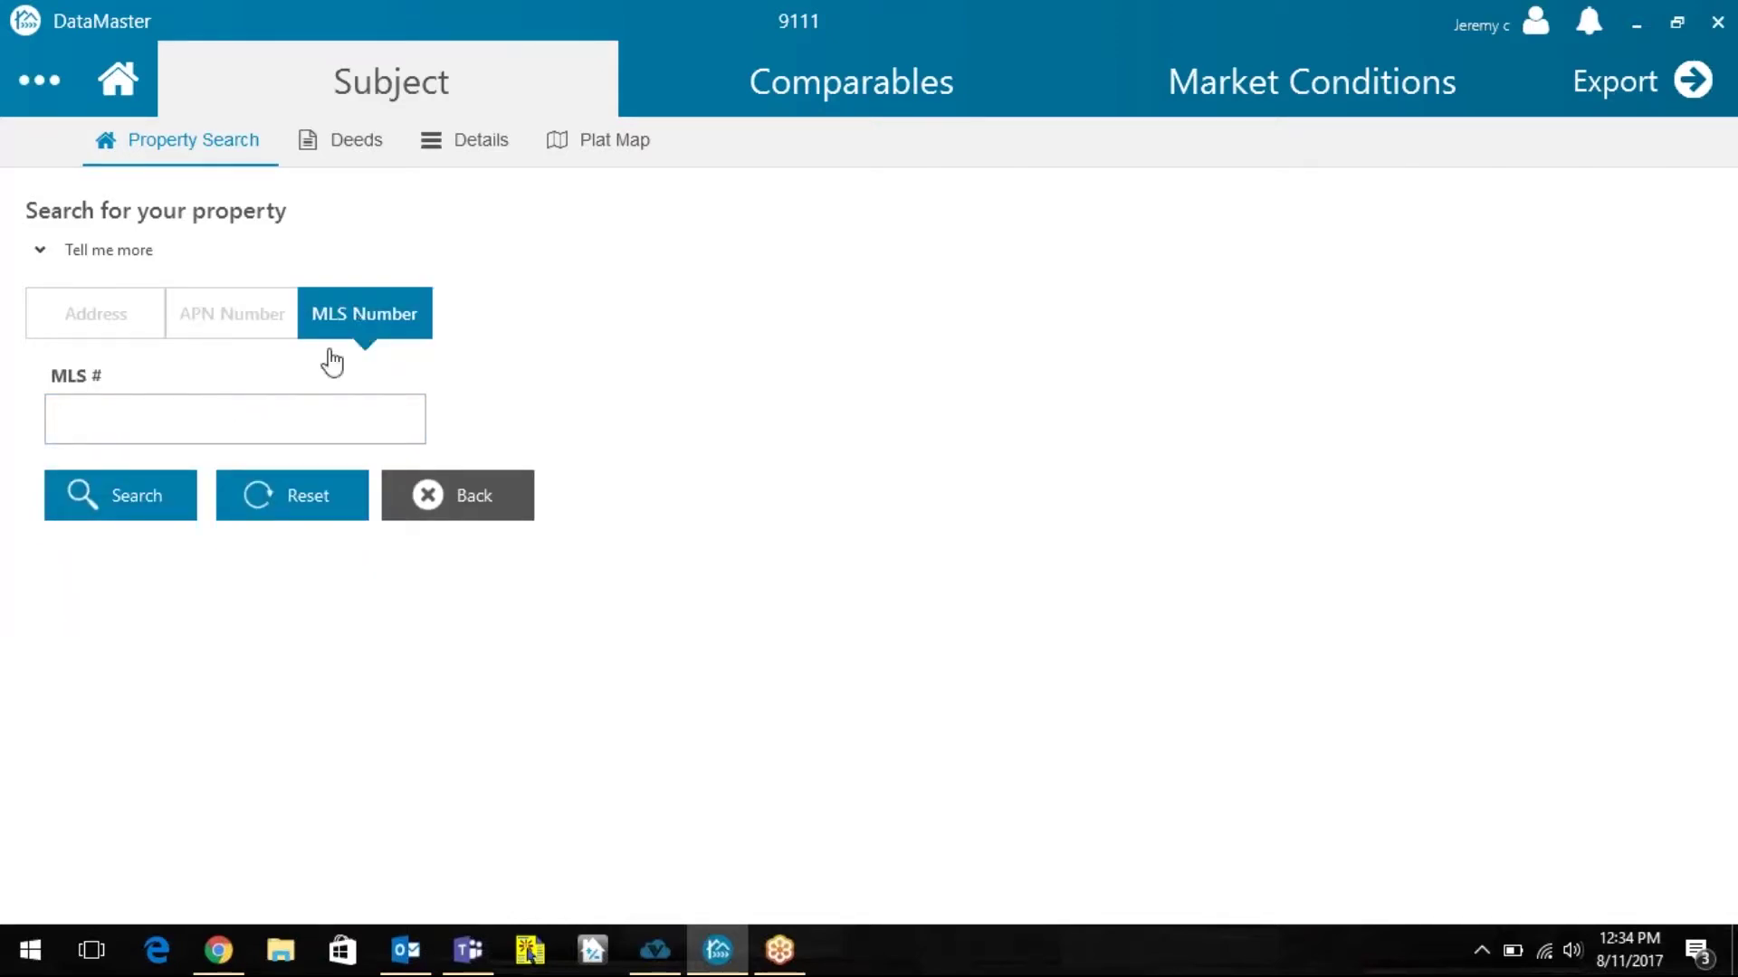
click(63, 419)
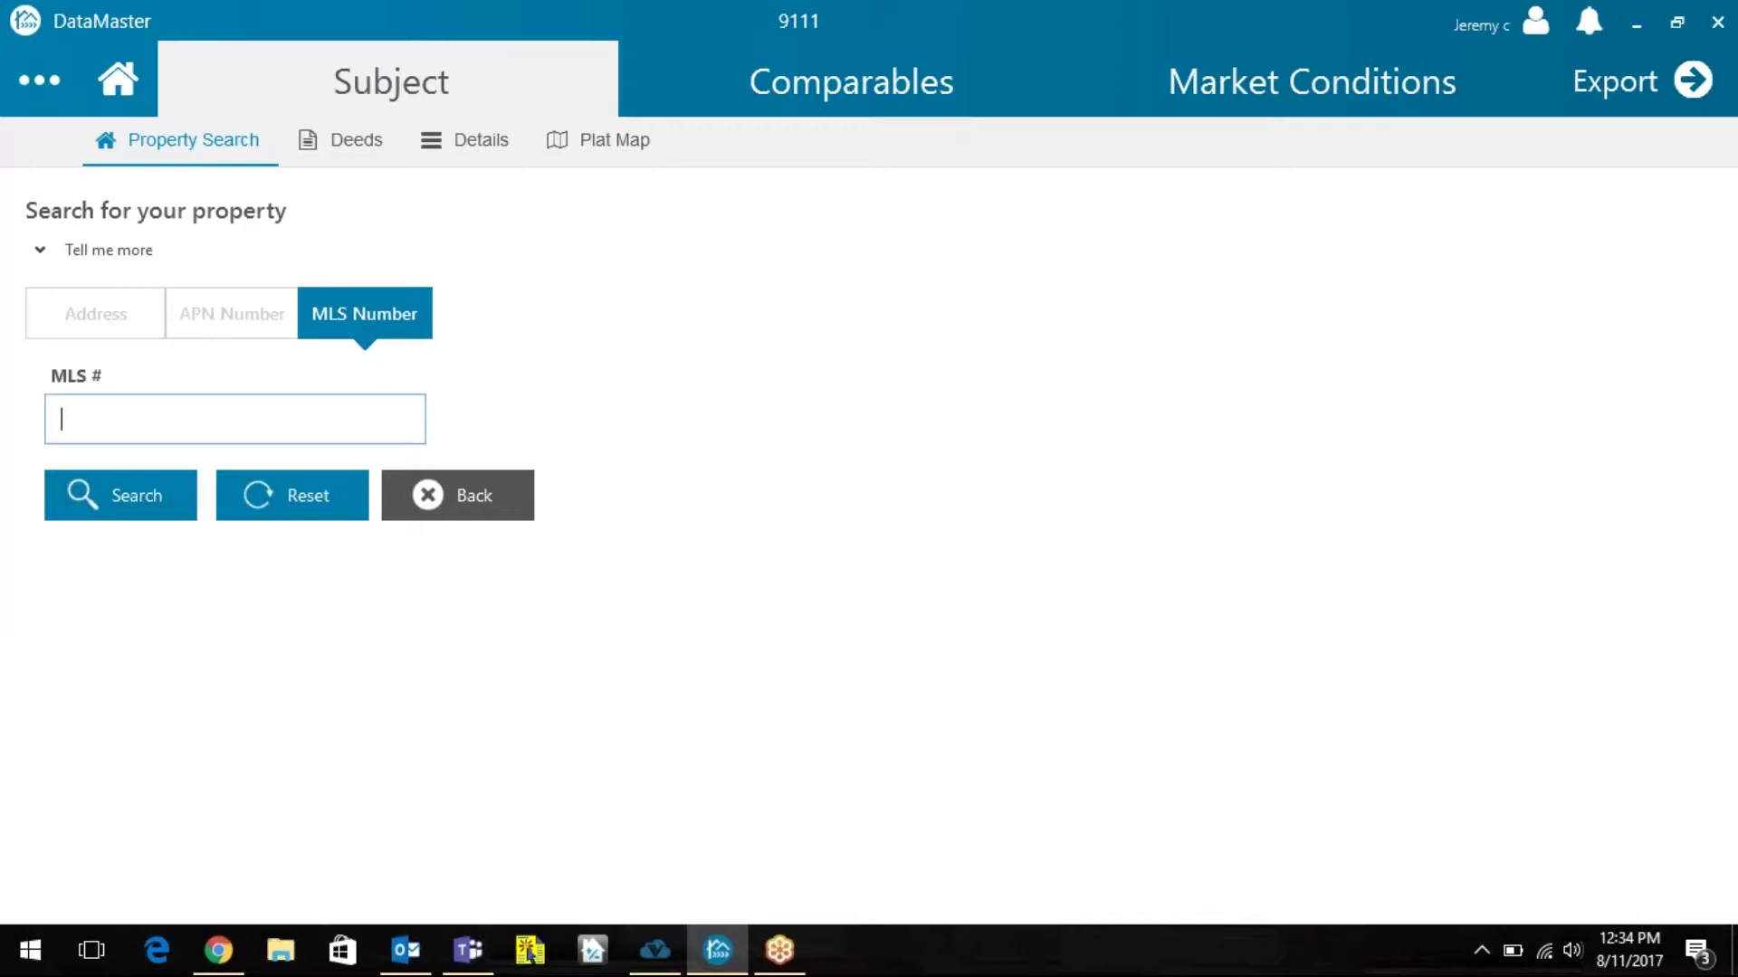
text(17674778)
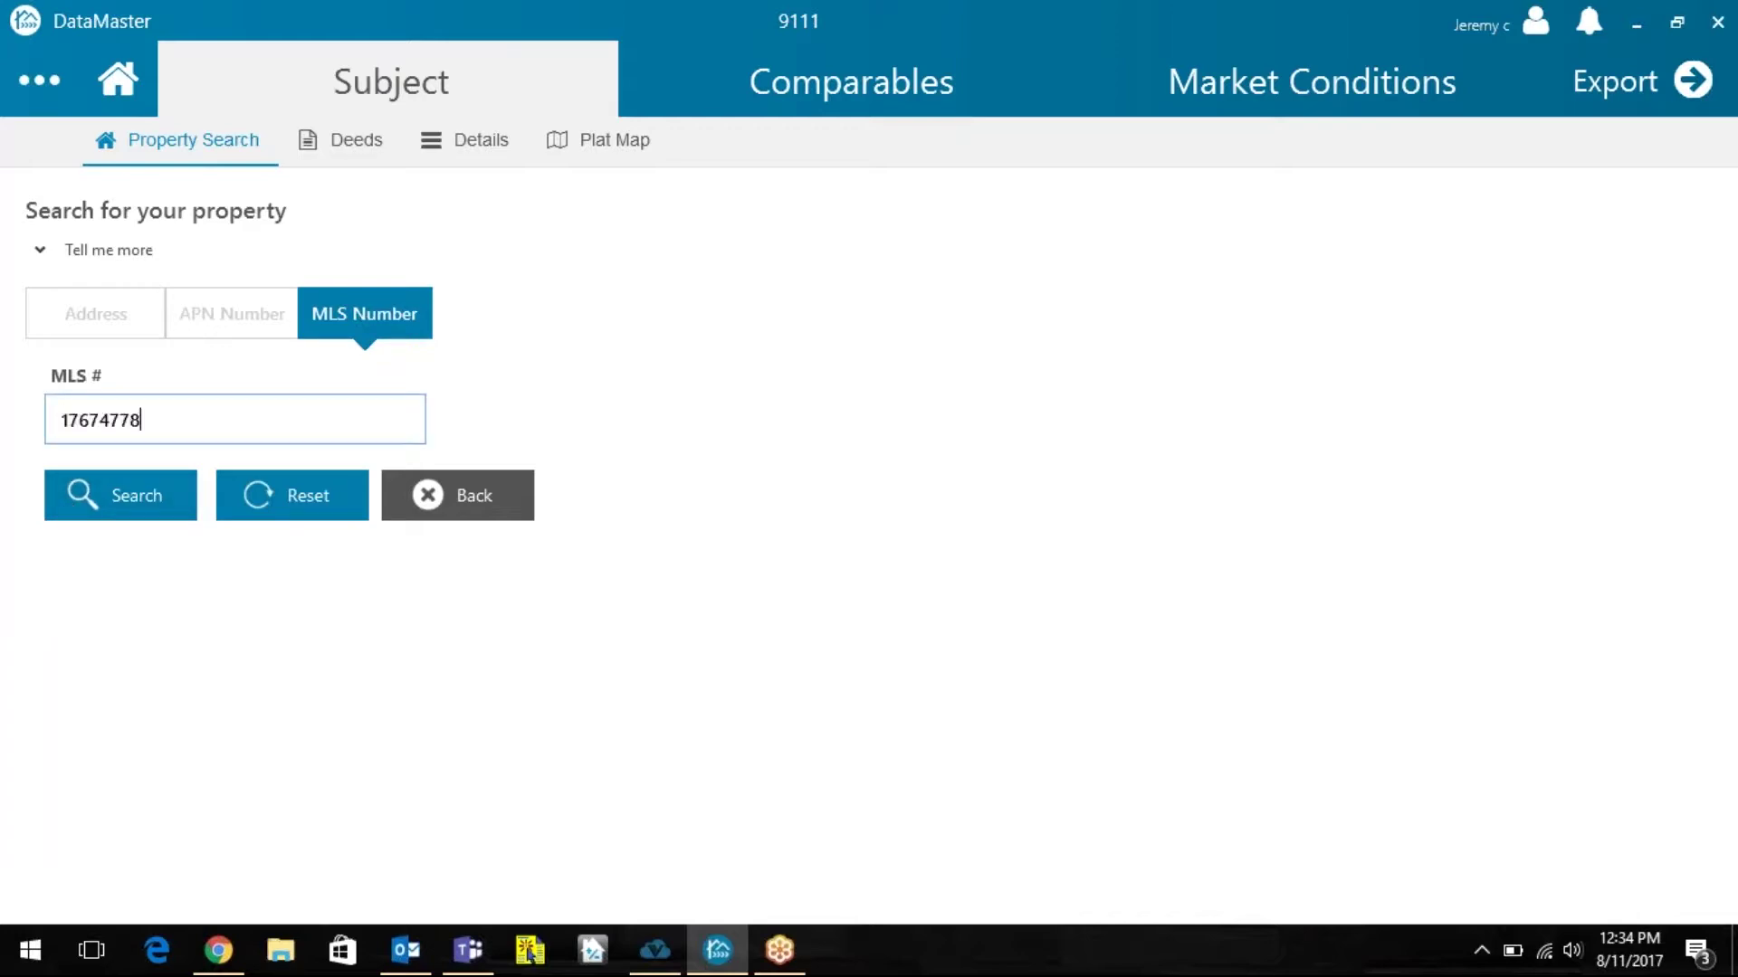
click(88, 509)
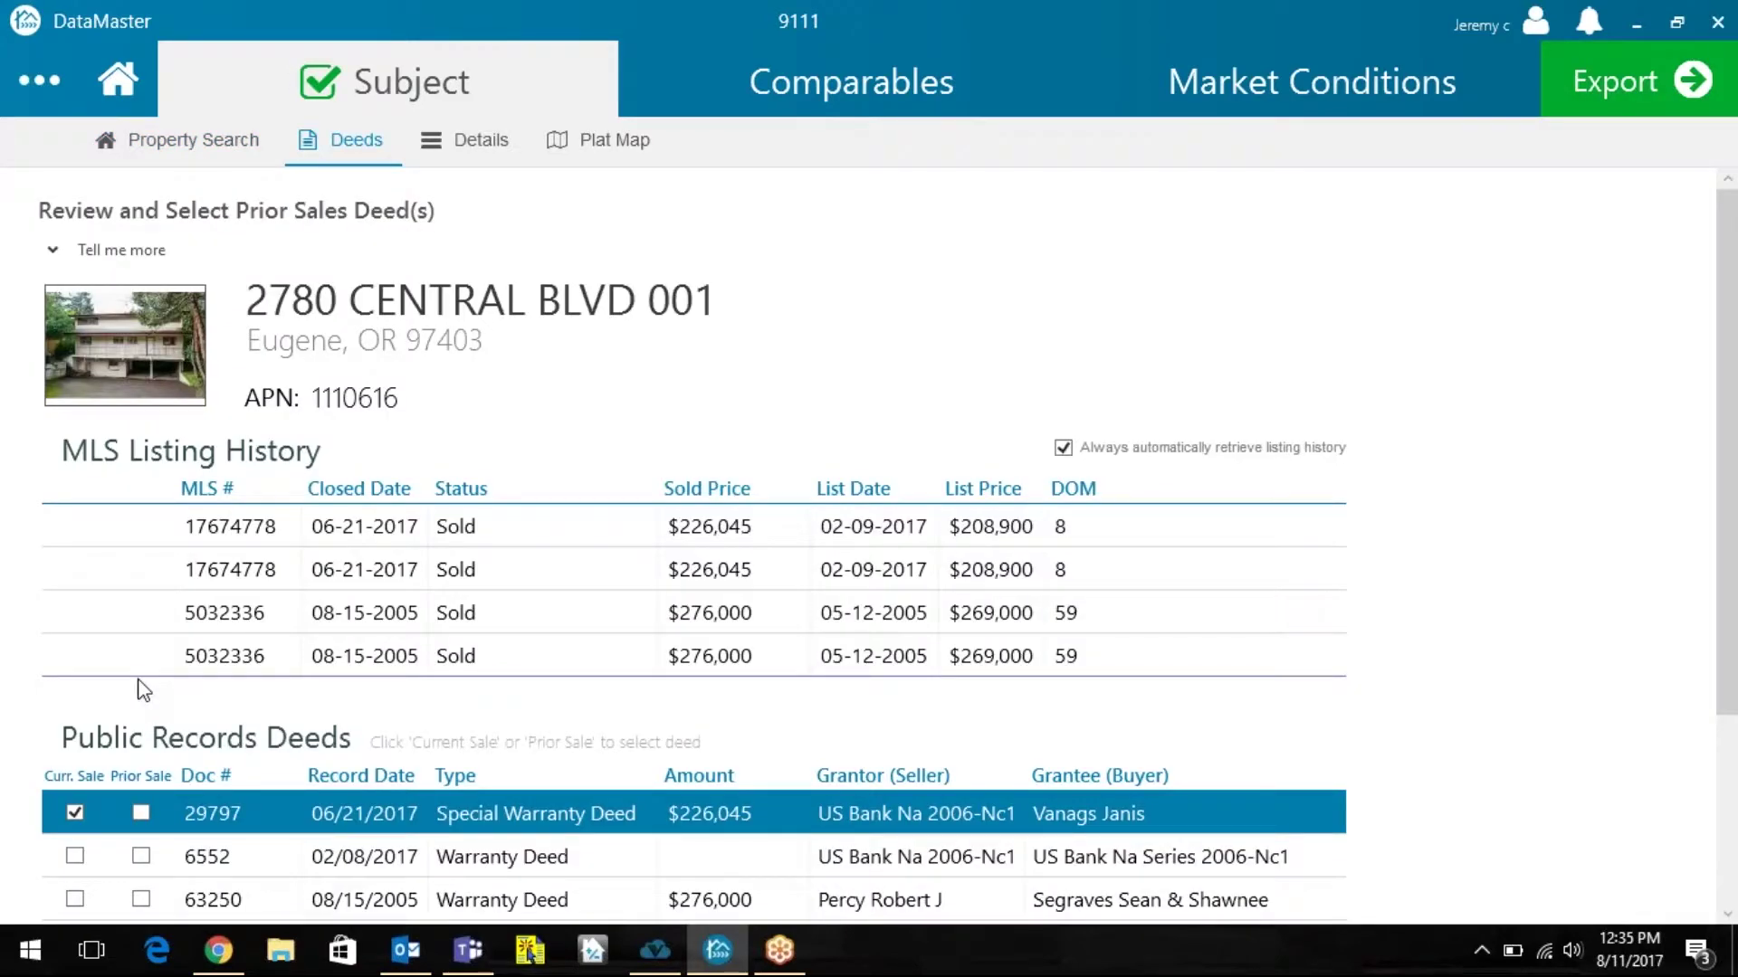
Mark the 02/08/2017 warranty deed as the subject's prior sale and open the subject details.
scroll(143, 691, down, 1)
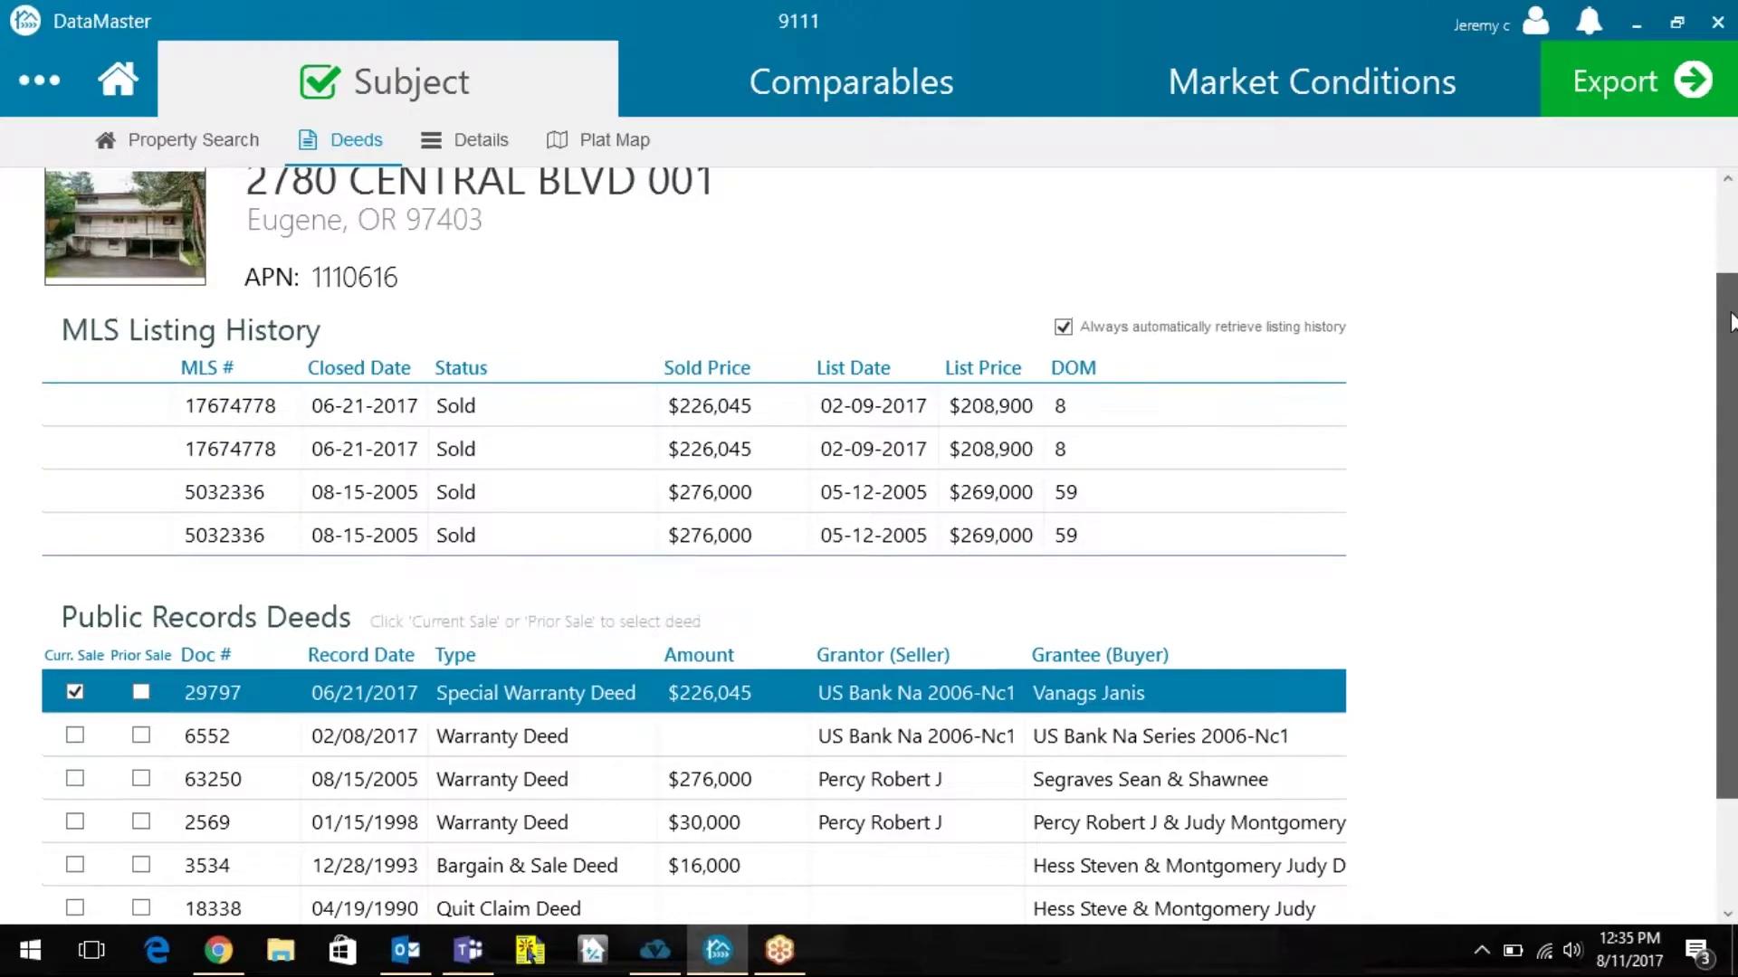
scroll(1708, 329, up, 1)
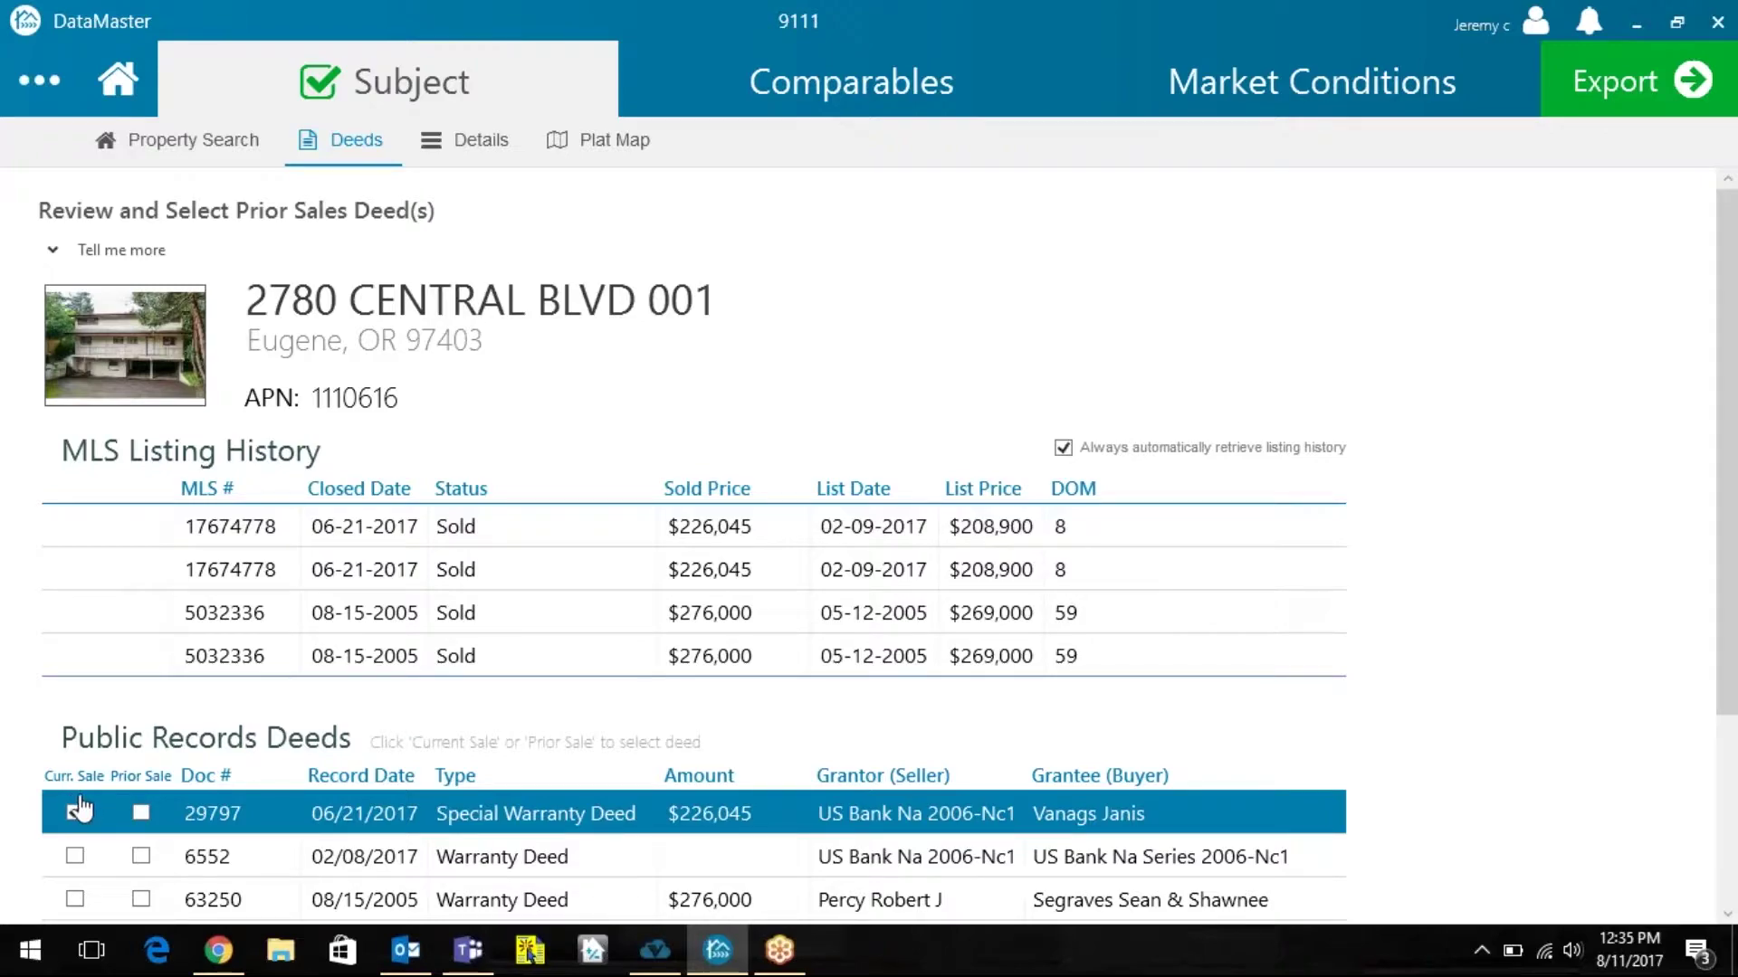
click(141, 857)
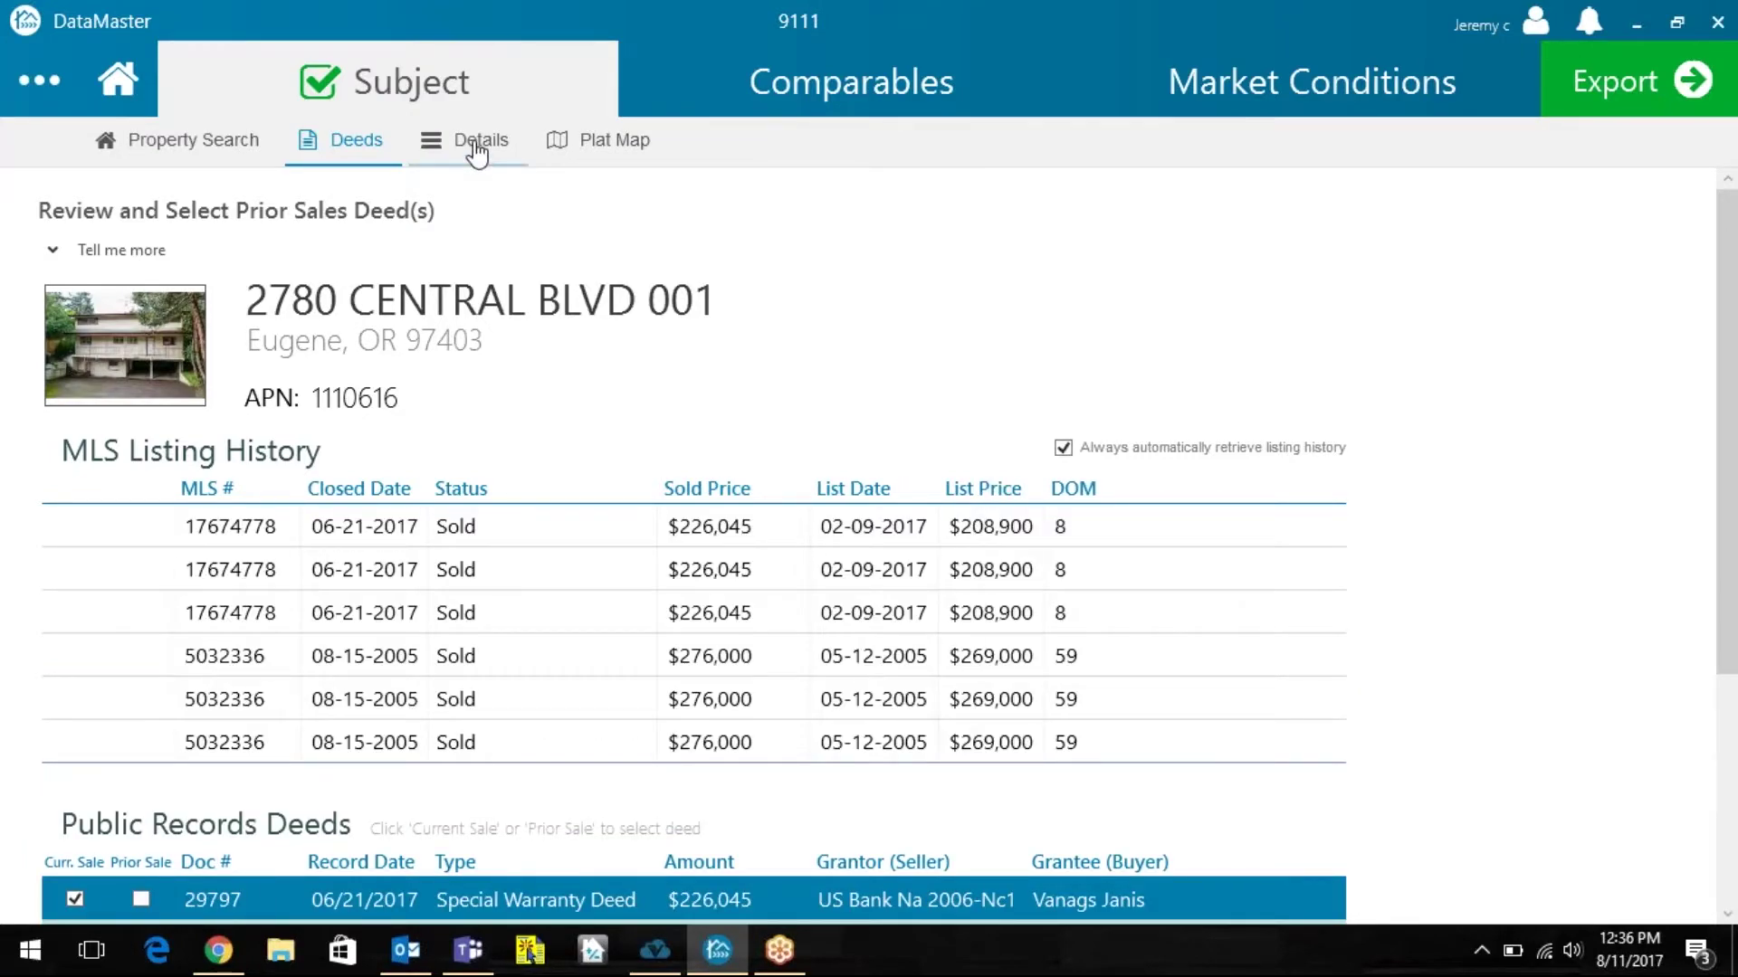
click(477, 145)
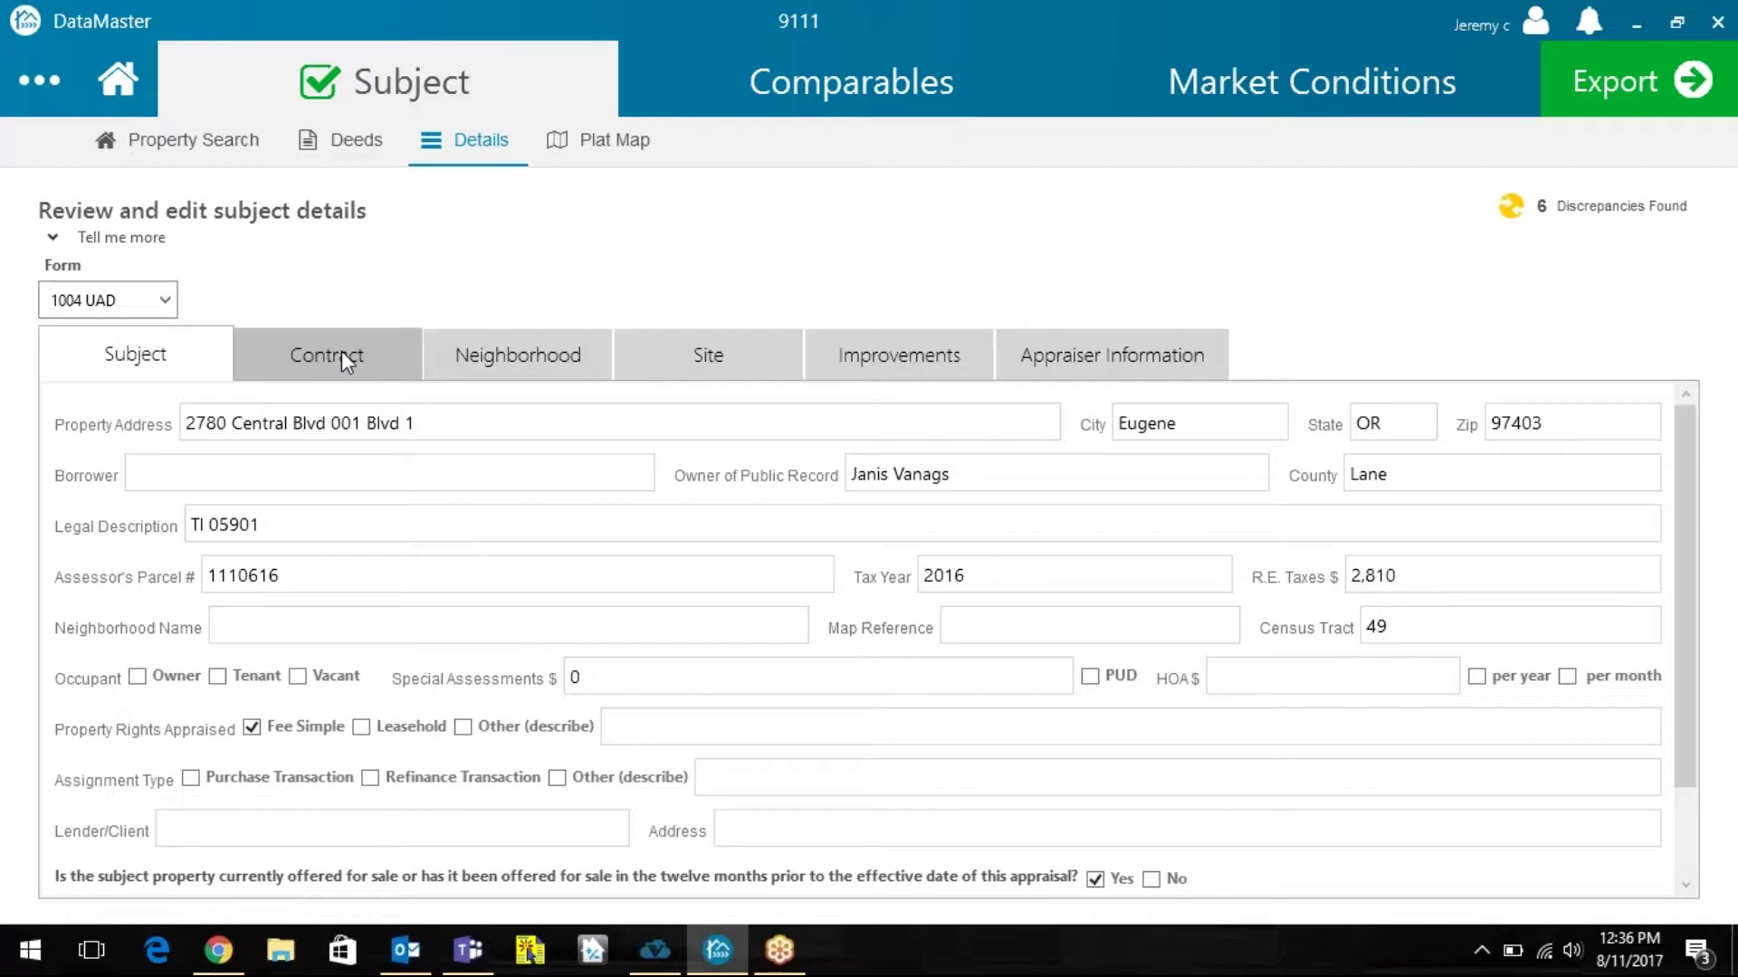
Load comparables from the RMLS export file Portland 5 Comps DM 6.csv.
click(740, 103)
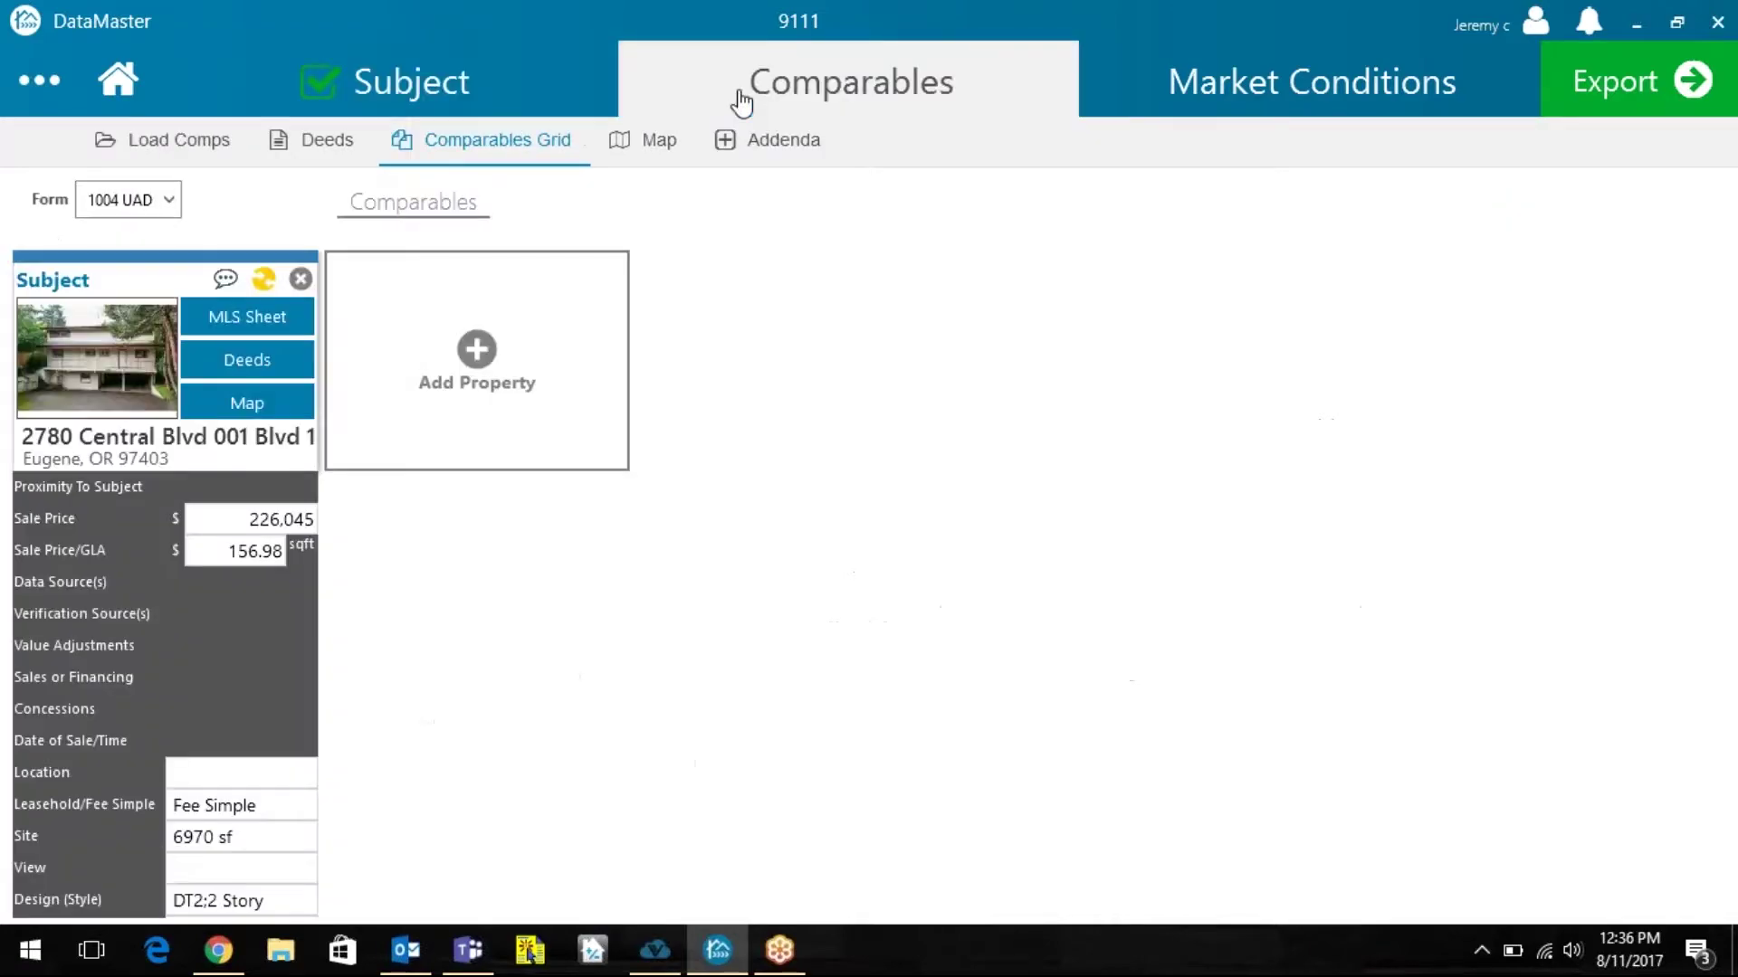
click(475, 353)
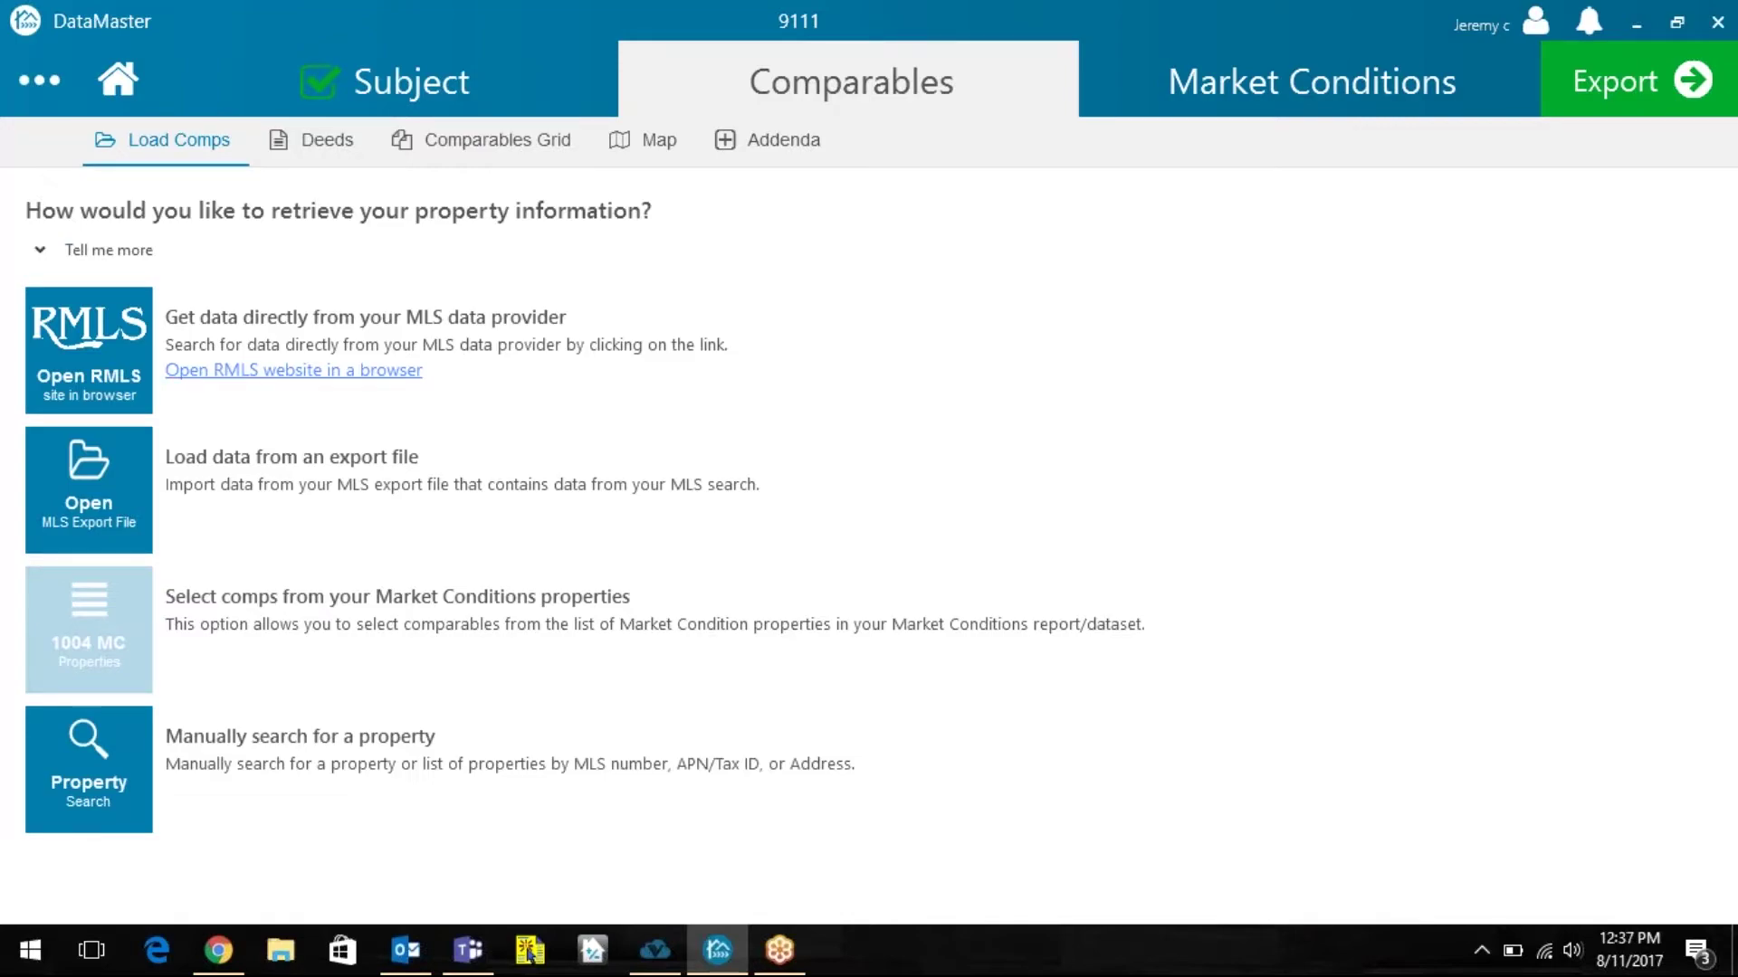
click(127, 488)
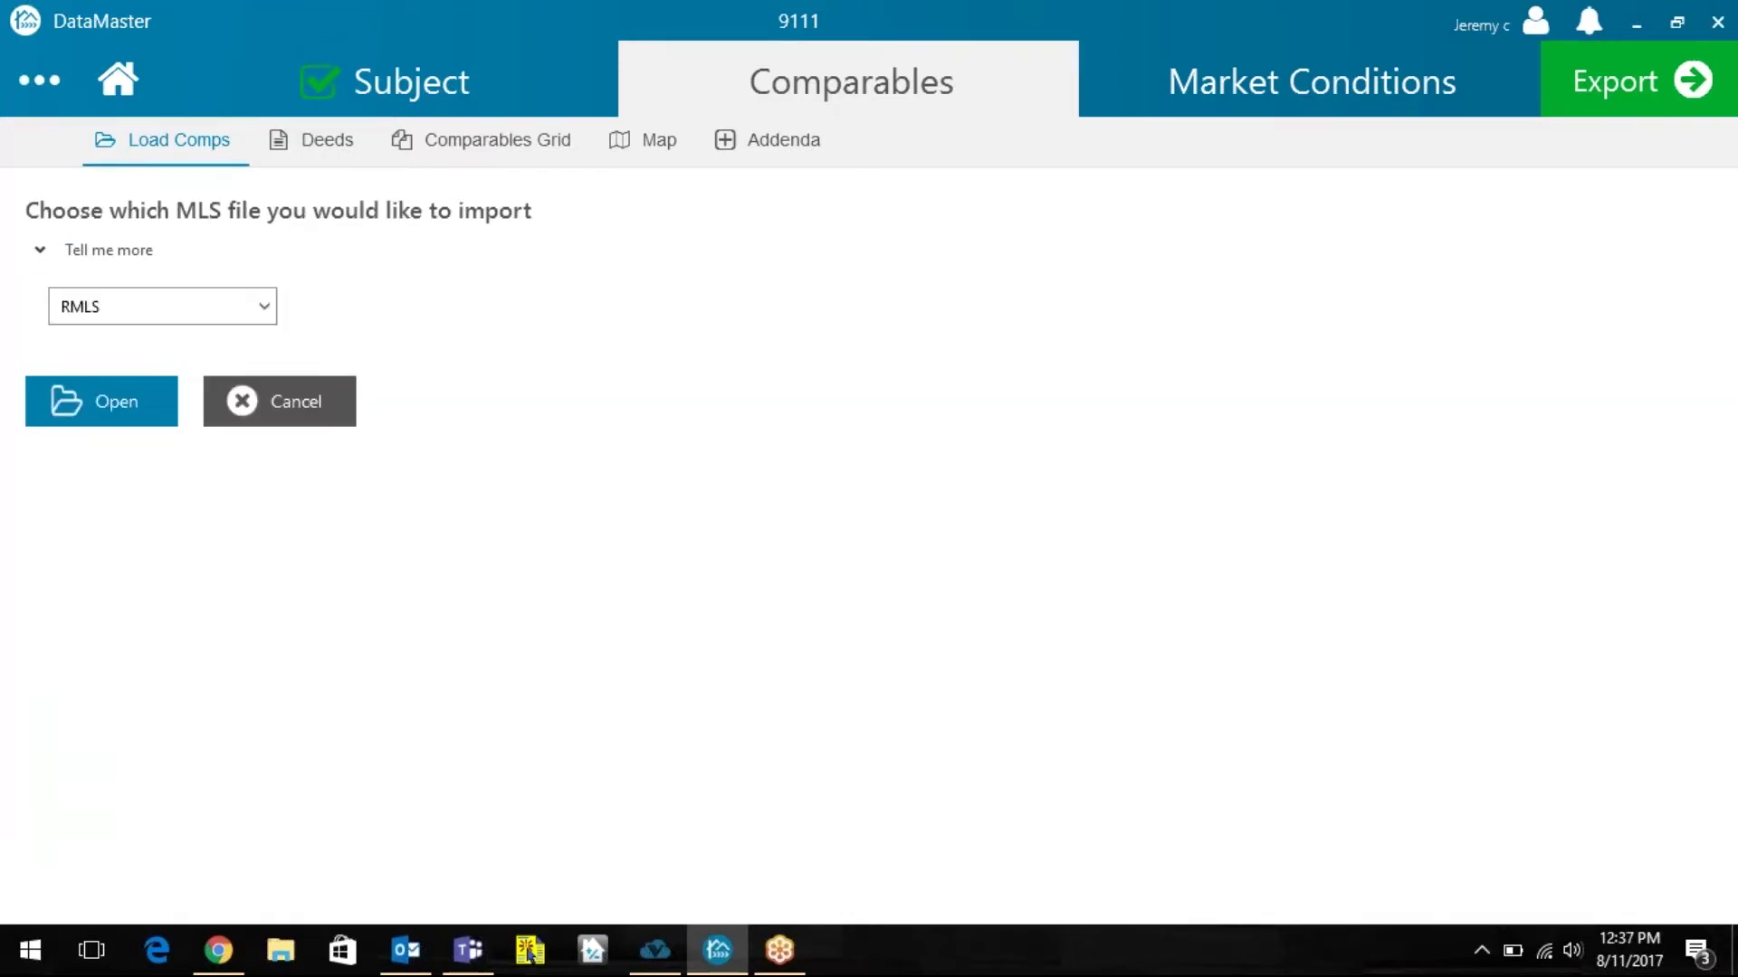
click(125, 409)
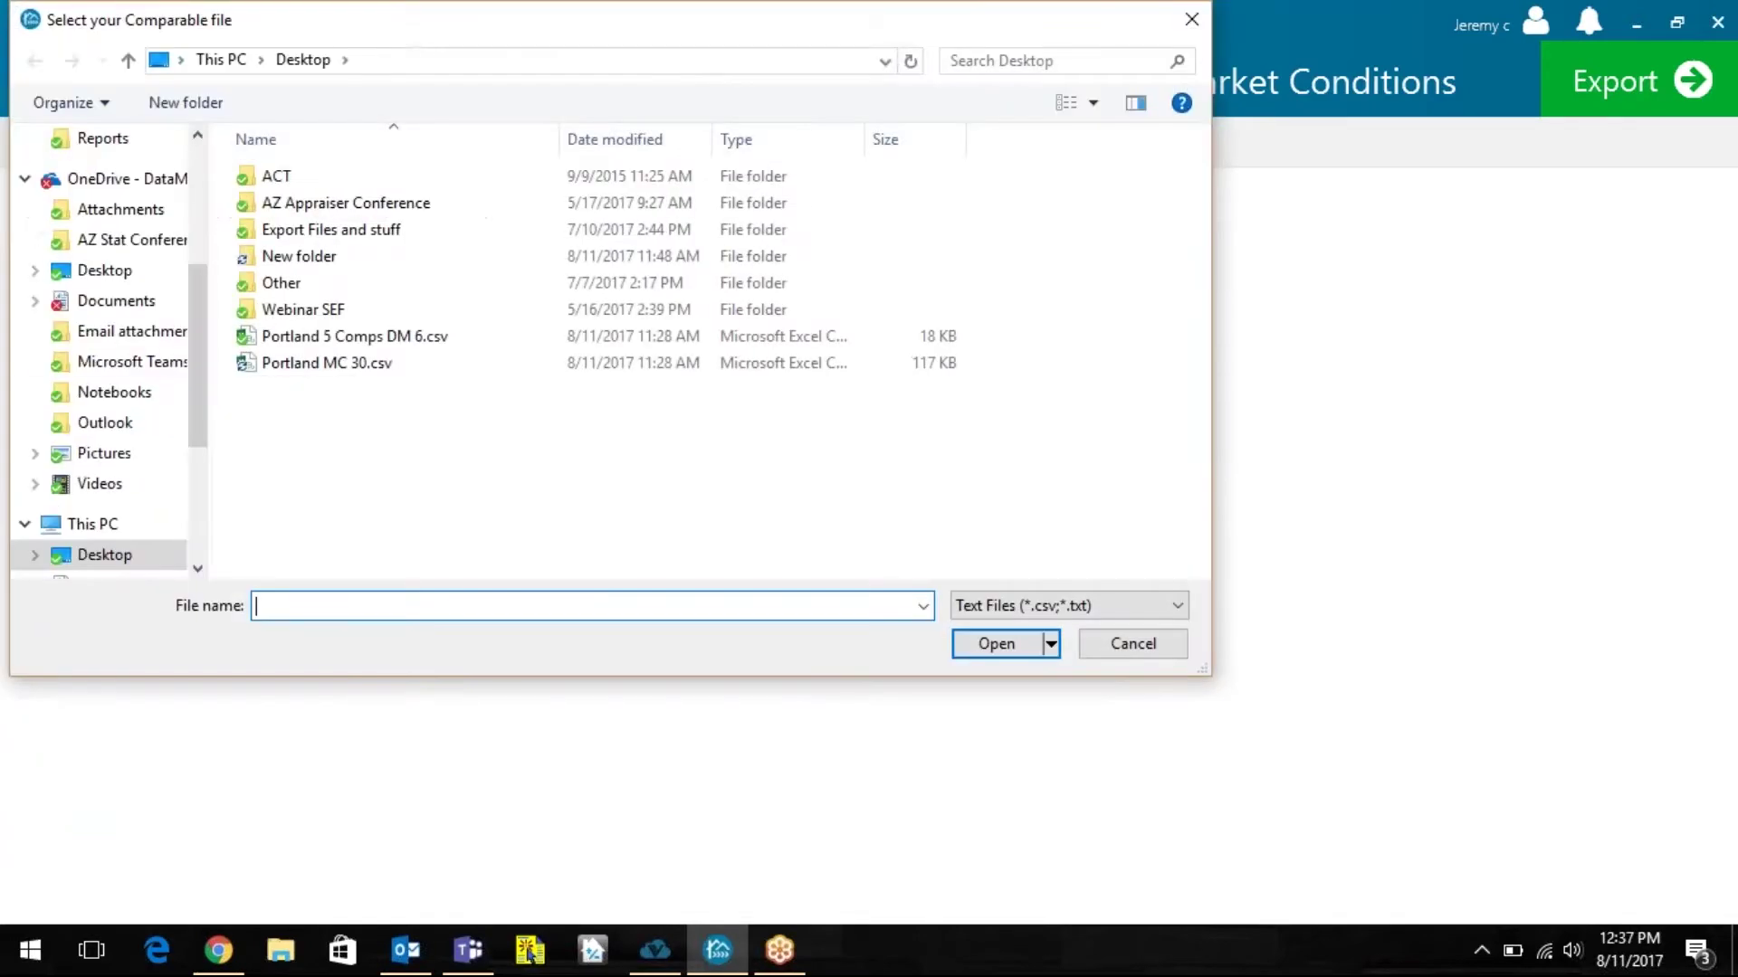
click(296, 344)
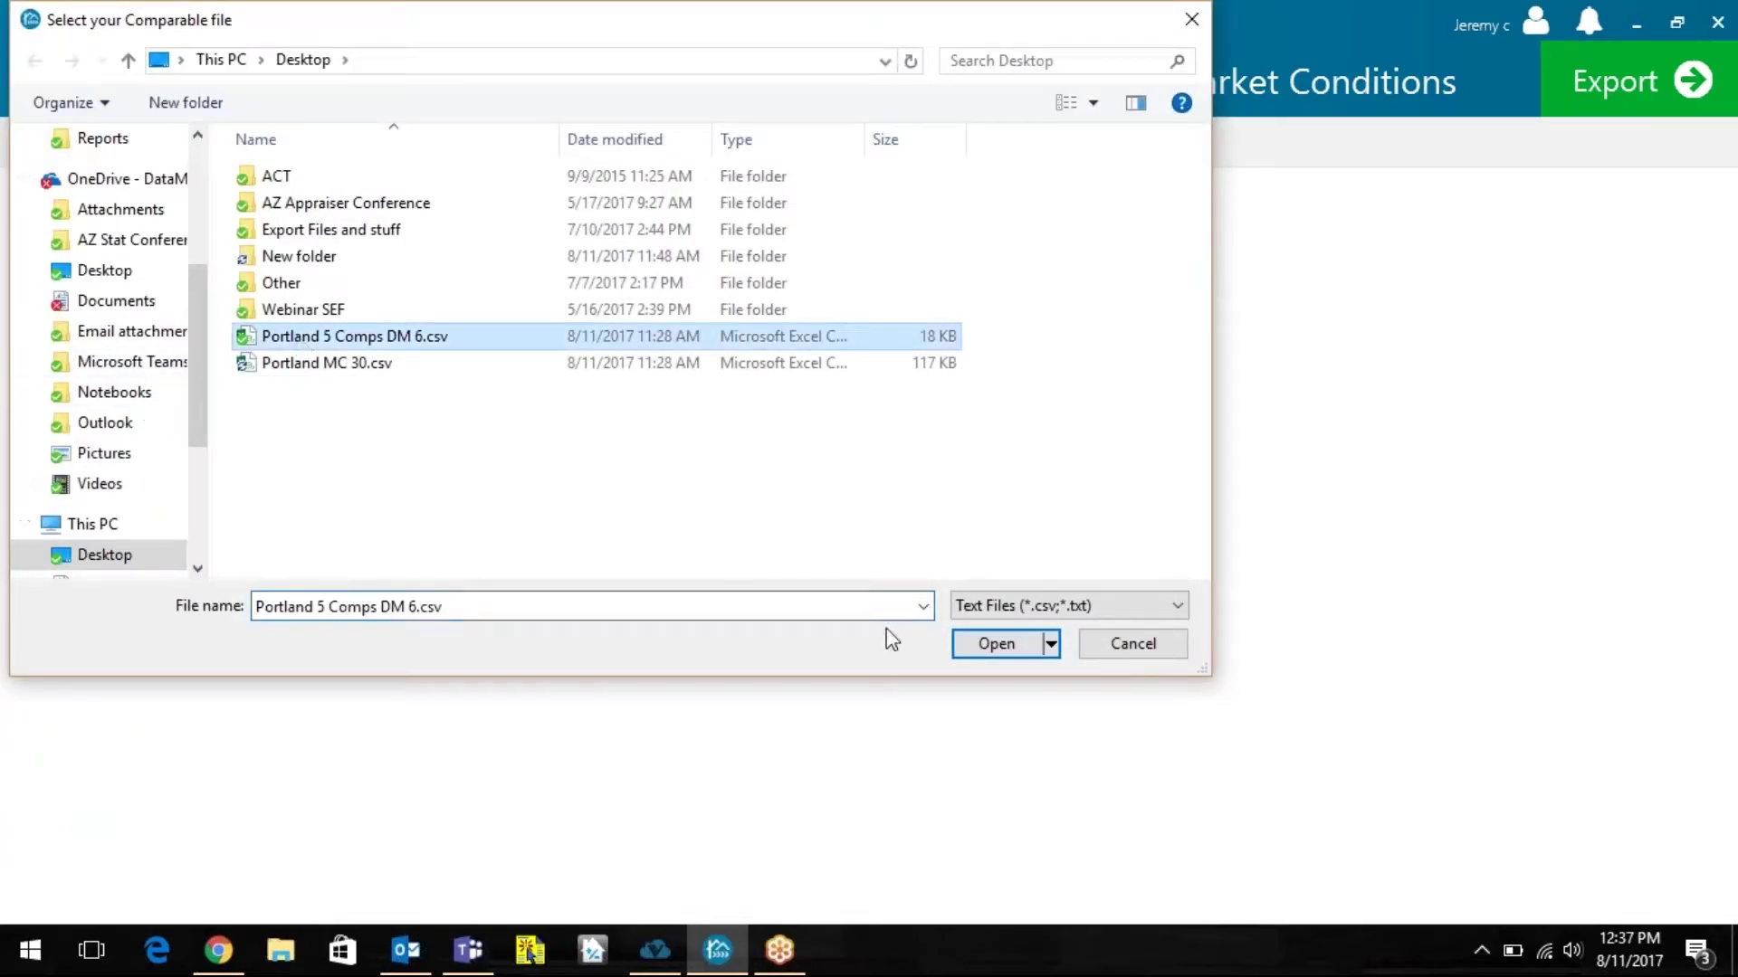
click(998, 644)
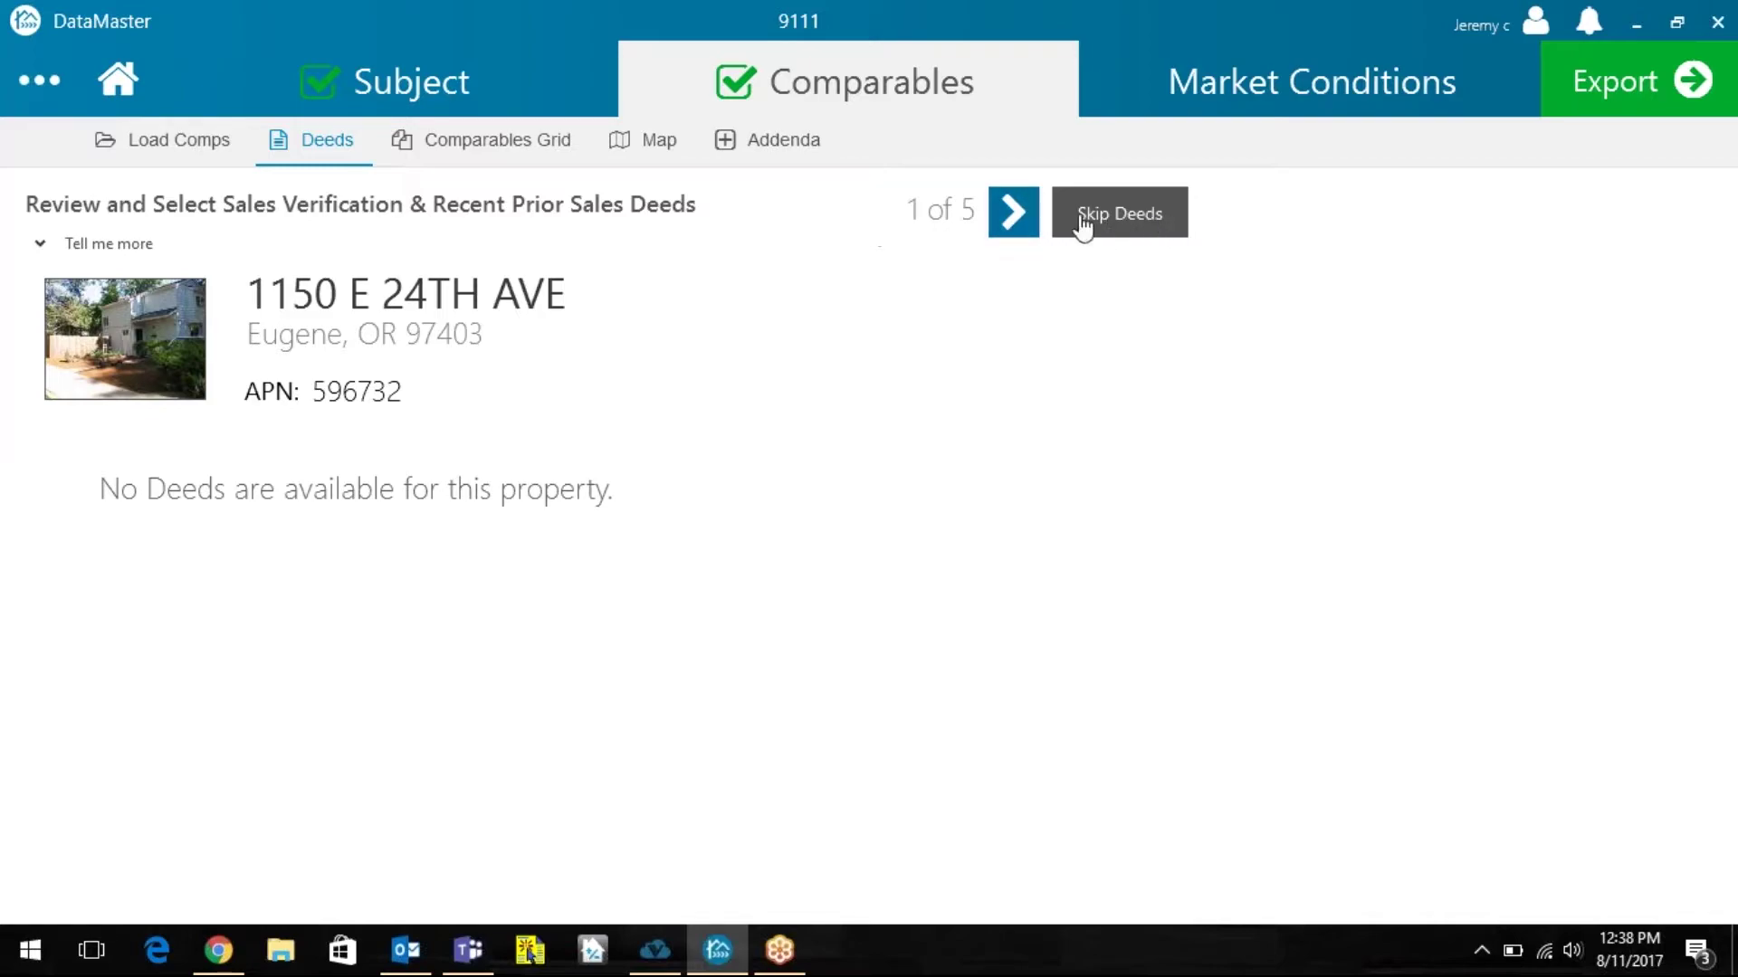
Go to the comparables grid and view the photos of Comp 1.
click(449, 147)
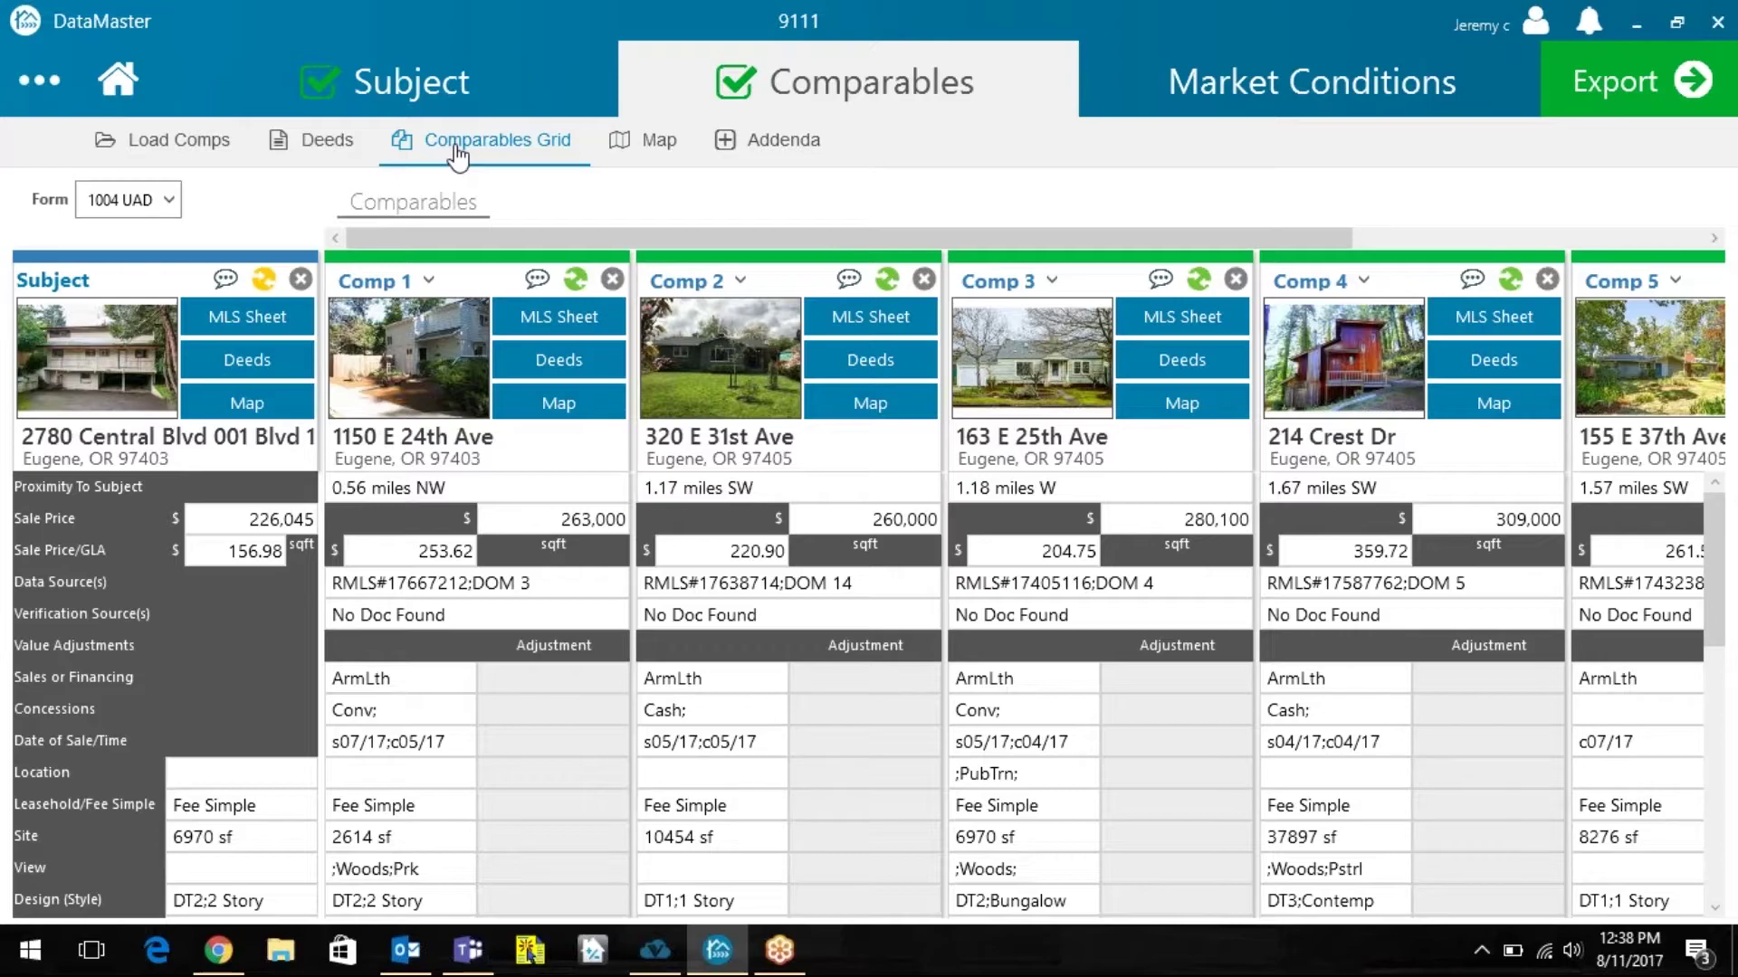
click(430, 364)
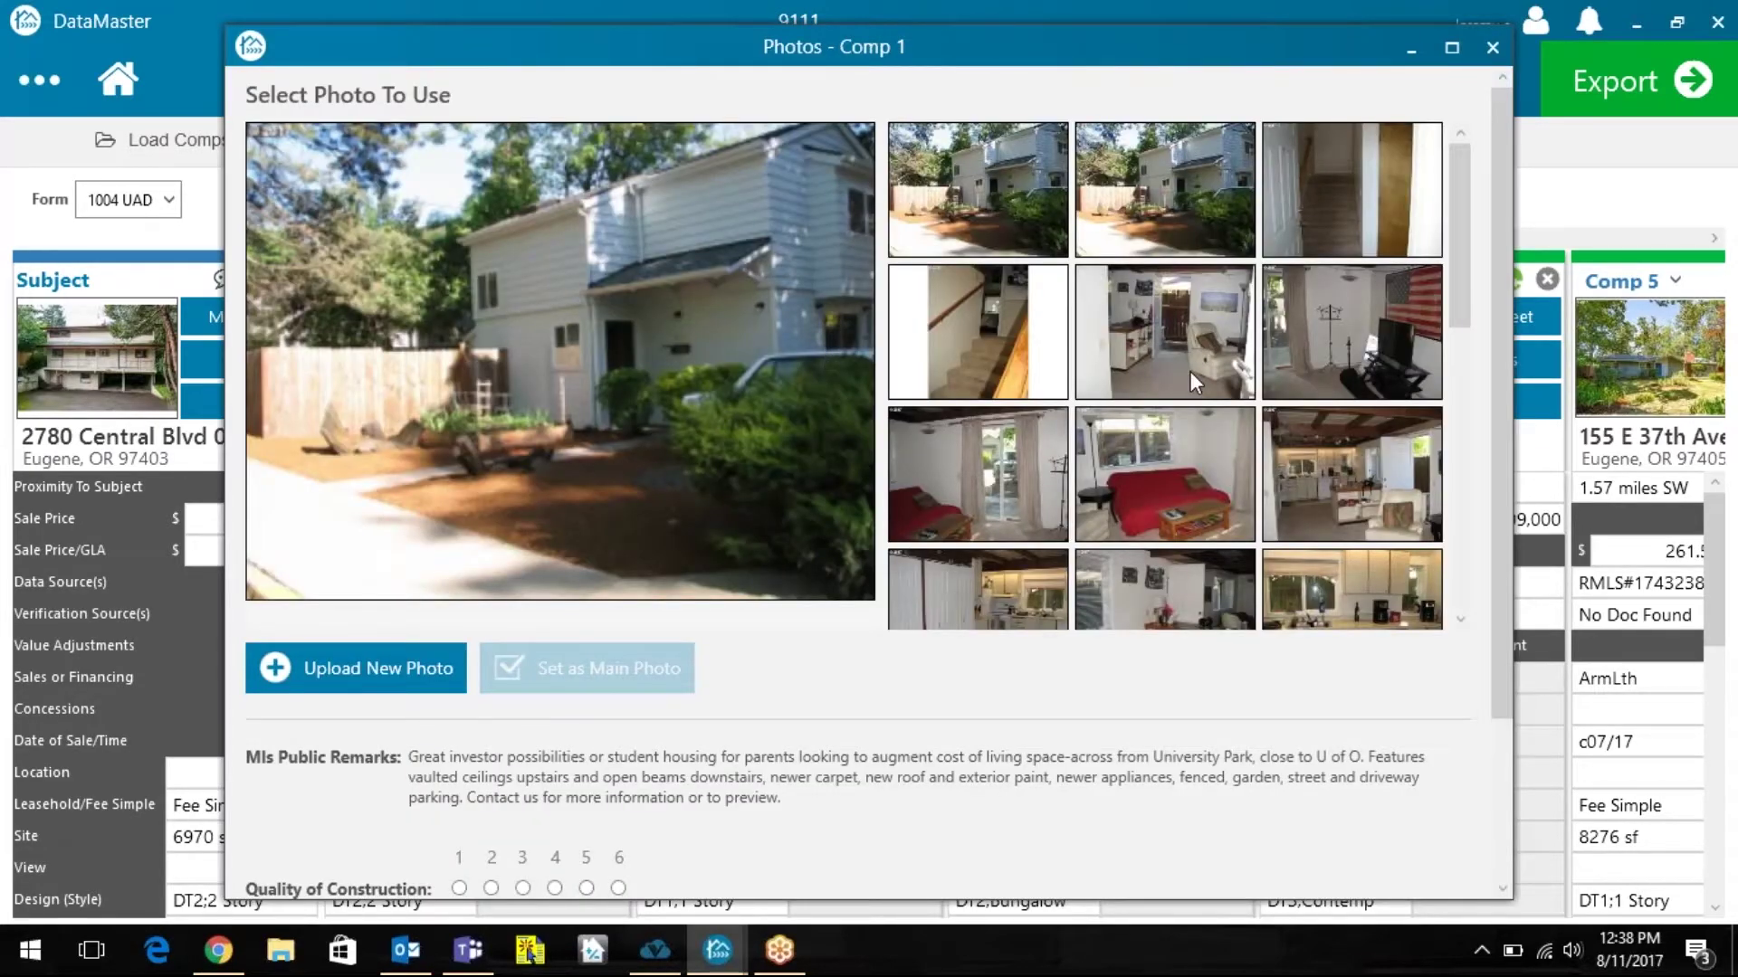
click(1493, 47)
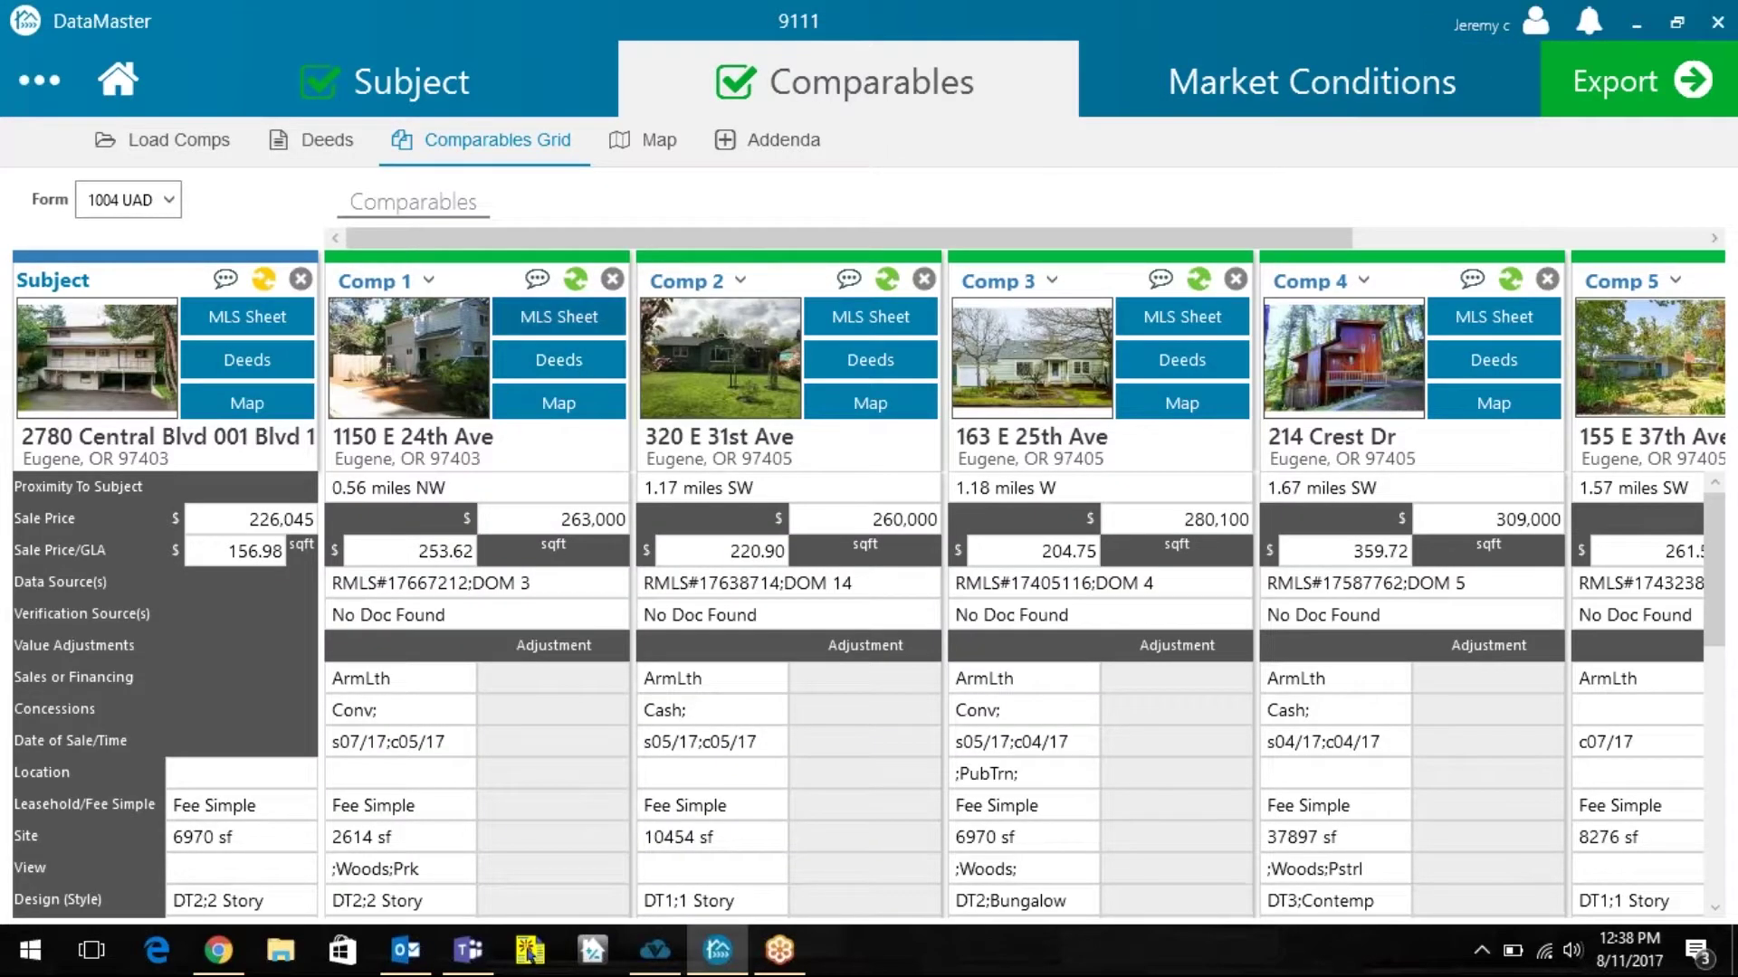
Read through the MLS sheet of Comp 1, from general information to financial and broker data.
click(575, 319)
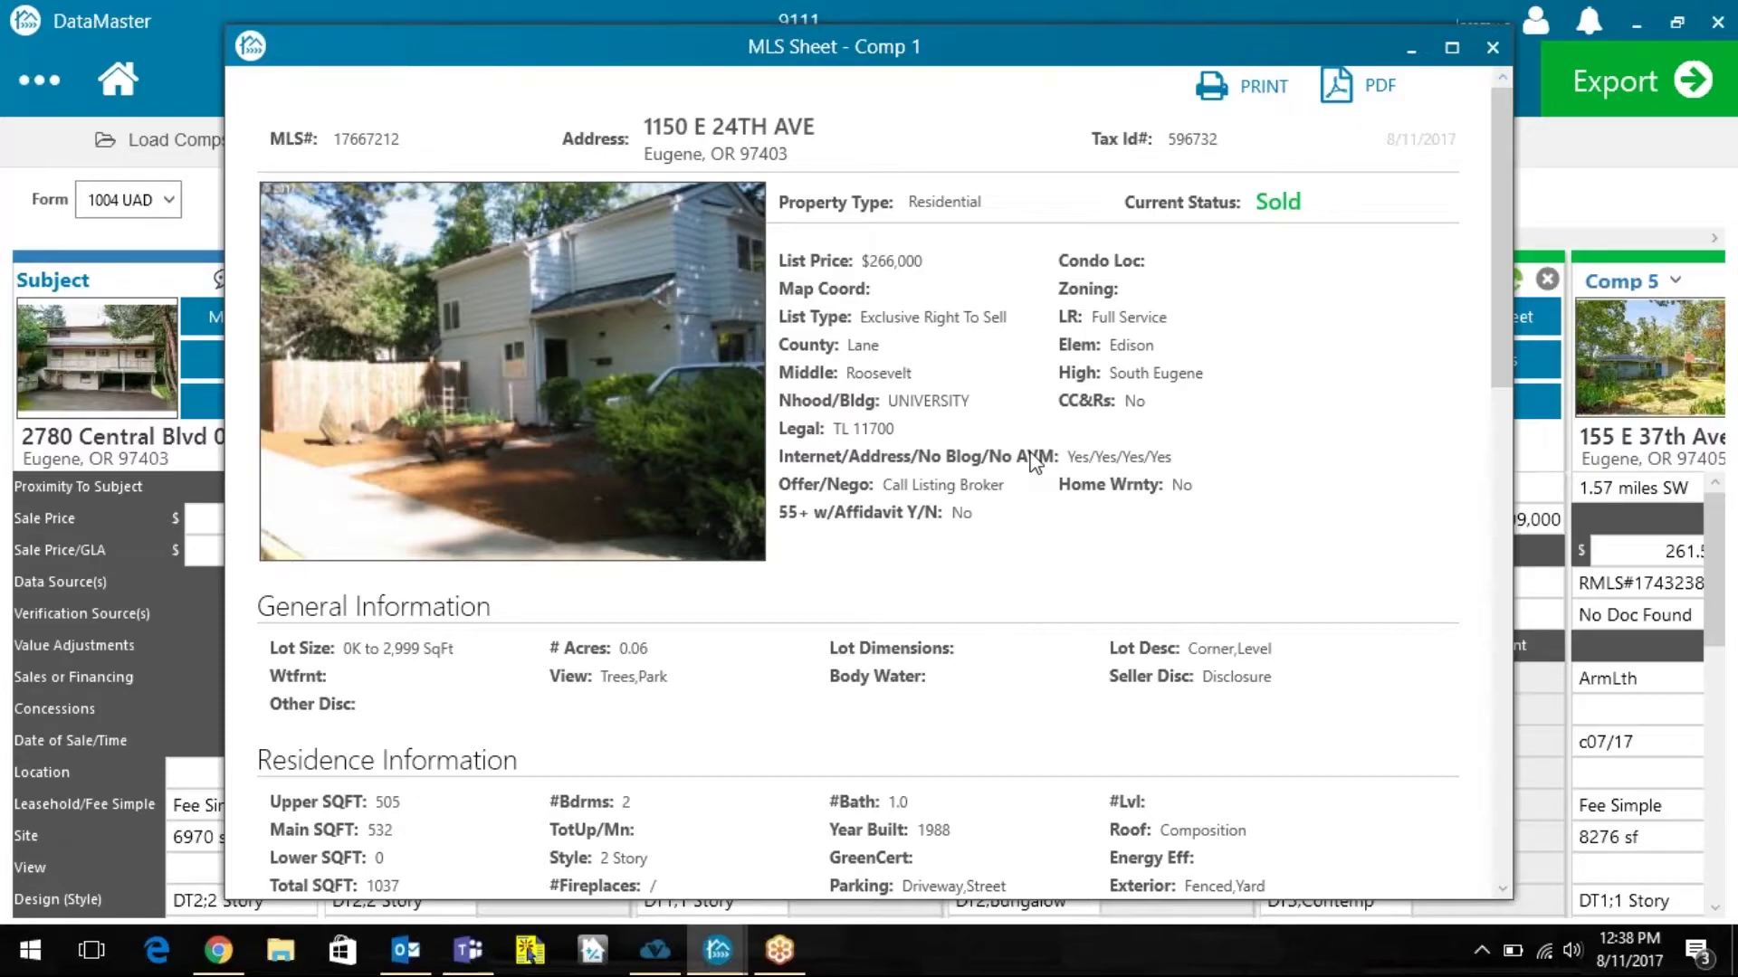
scroll(996, 660, down, 2)
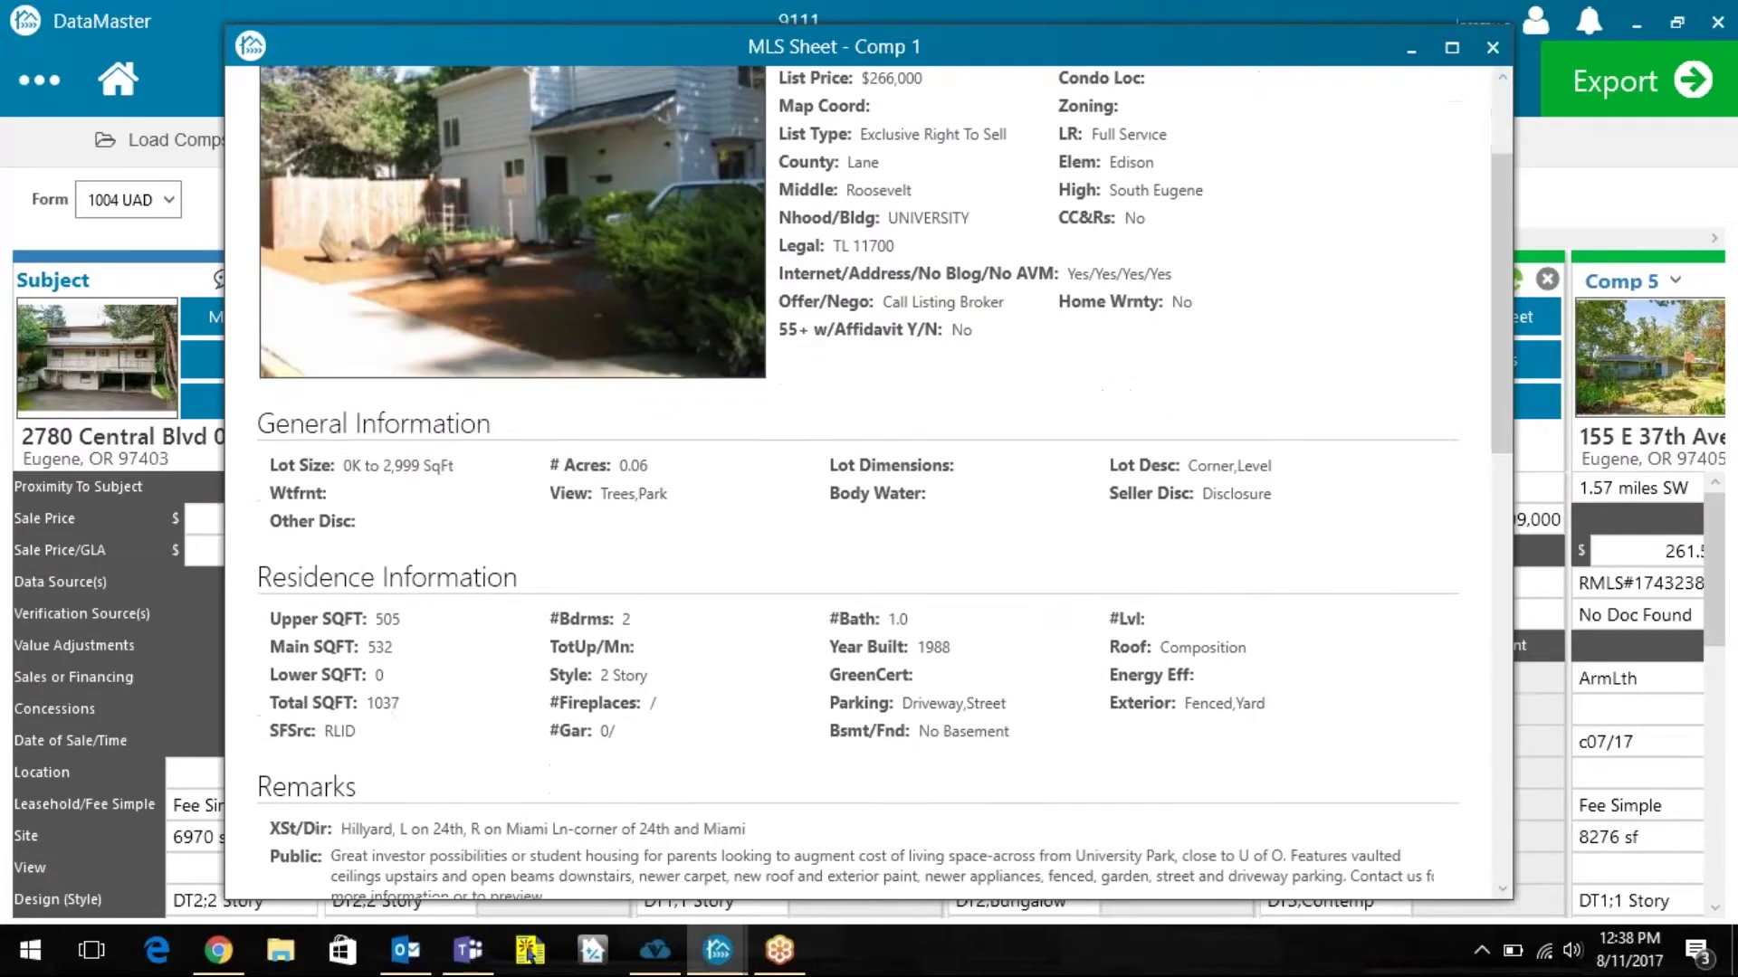
scroll(996, 660, down, 2)
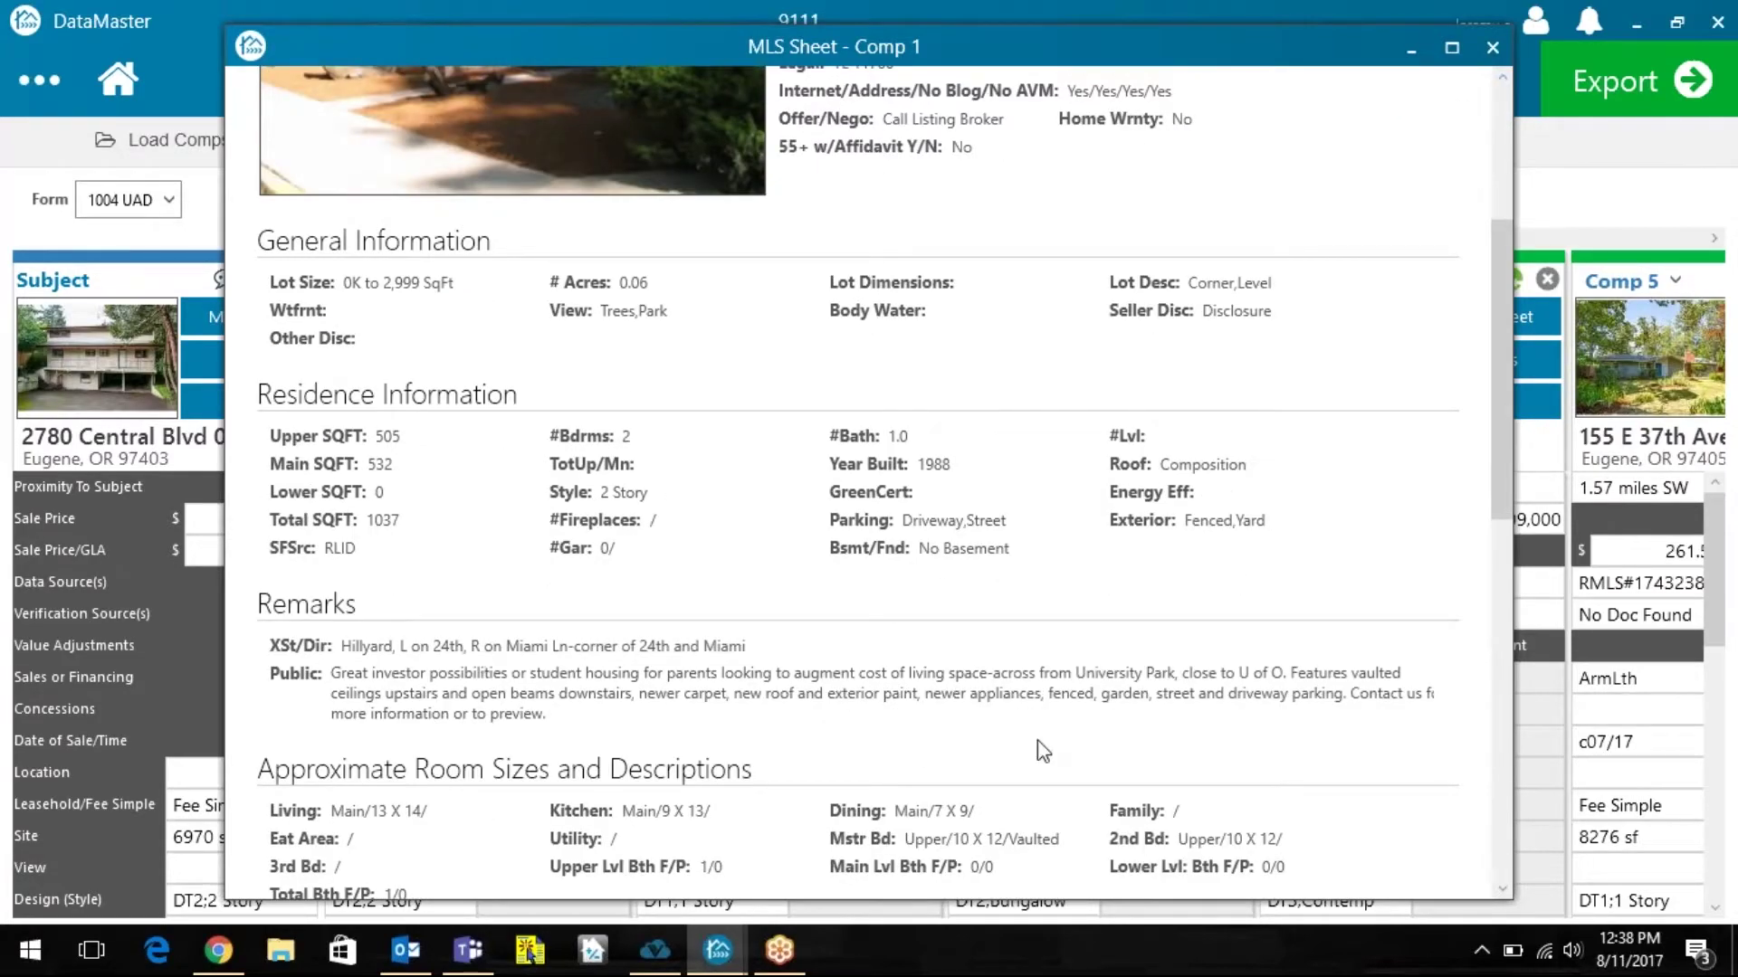
scroll(1037, 741, down, 5)
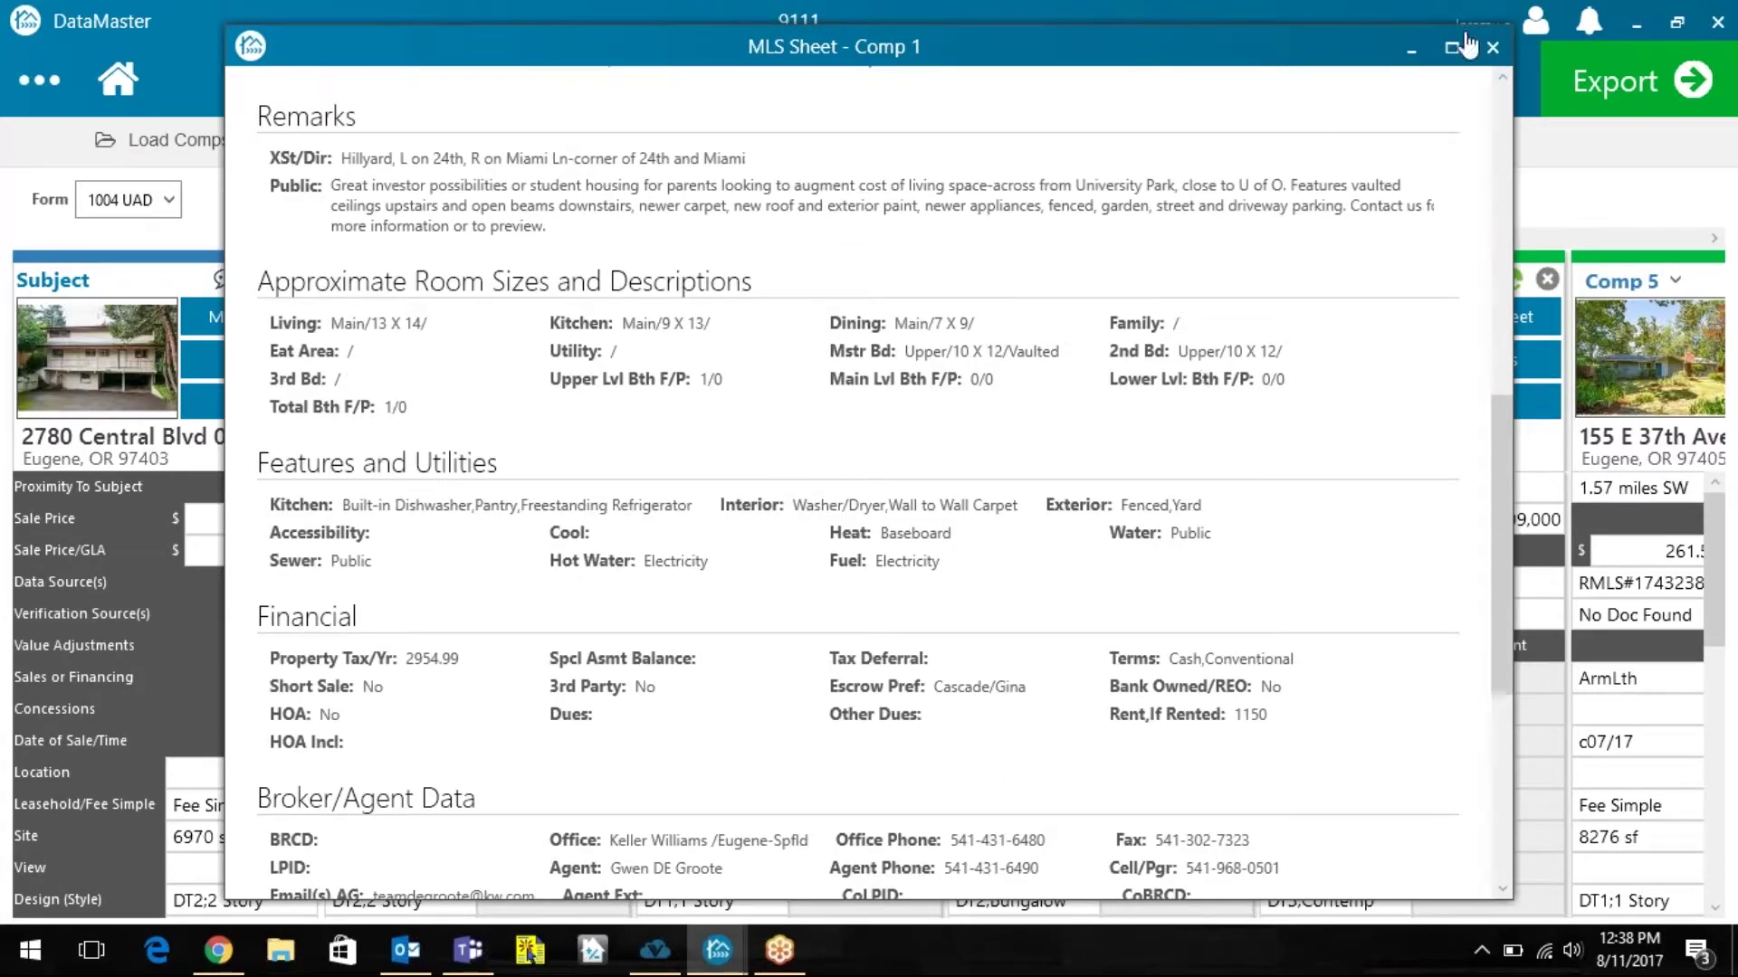
click(1491, 49)
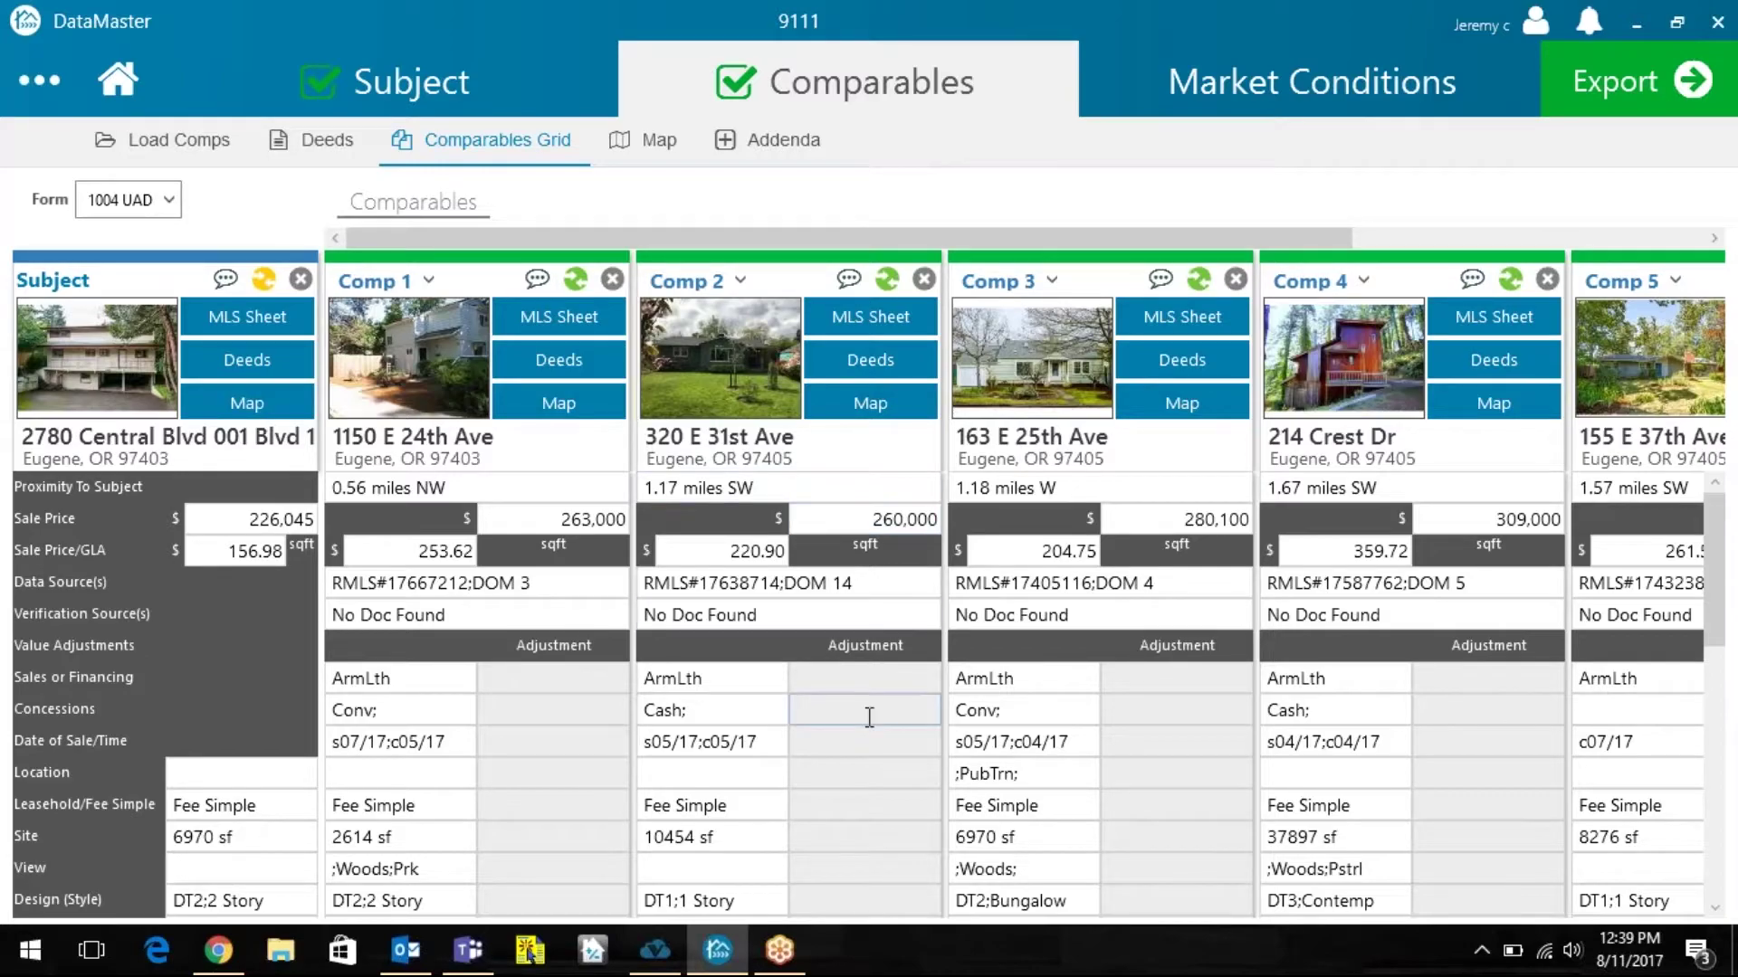
In the comparables grid, clear Comp 1's View entry and set Comp 2's total room count to 7.
scroll(869, 711, down, 3)
scroll(869, 717, down, 1)
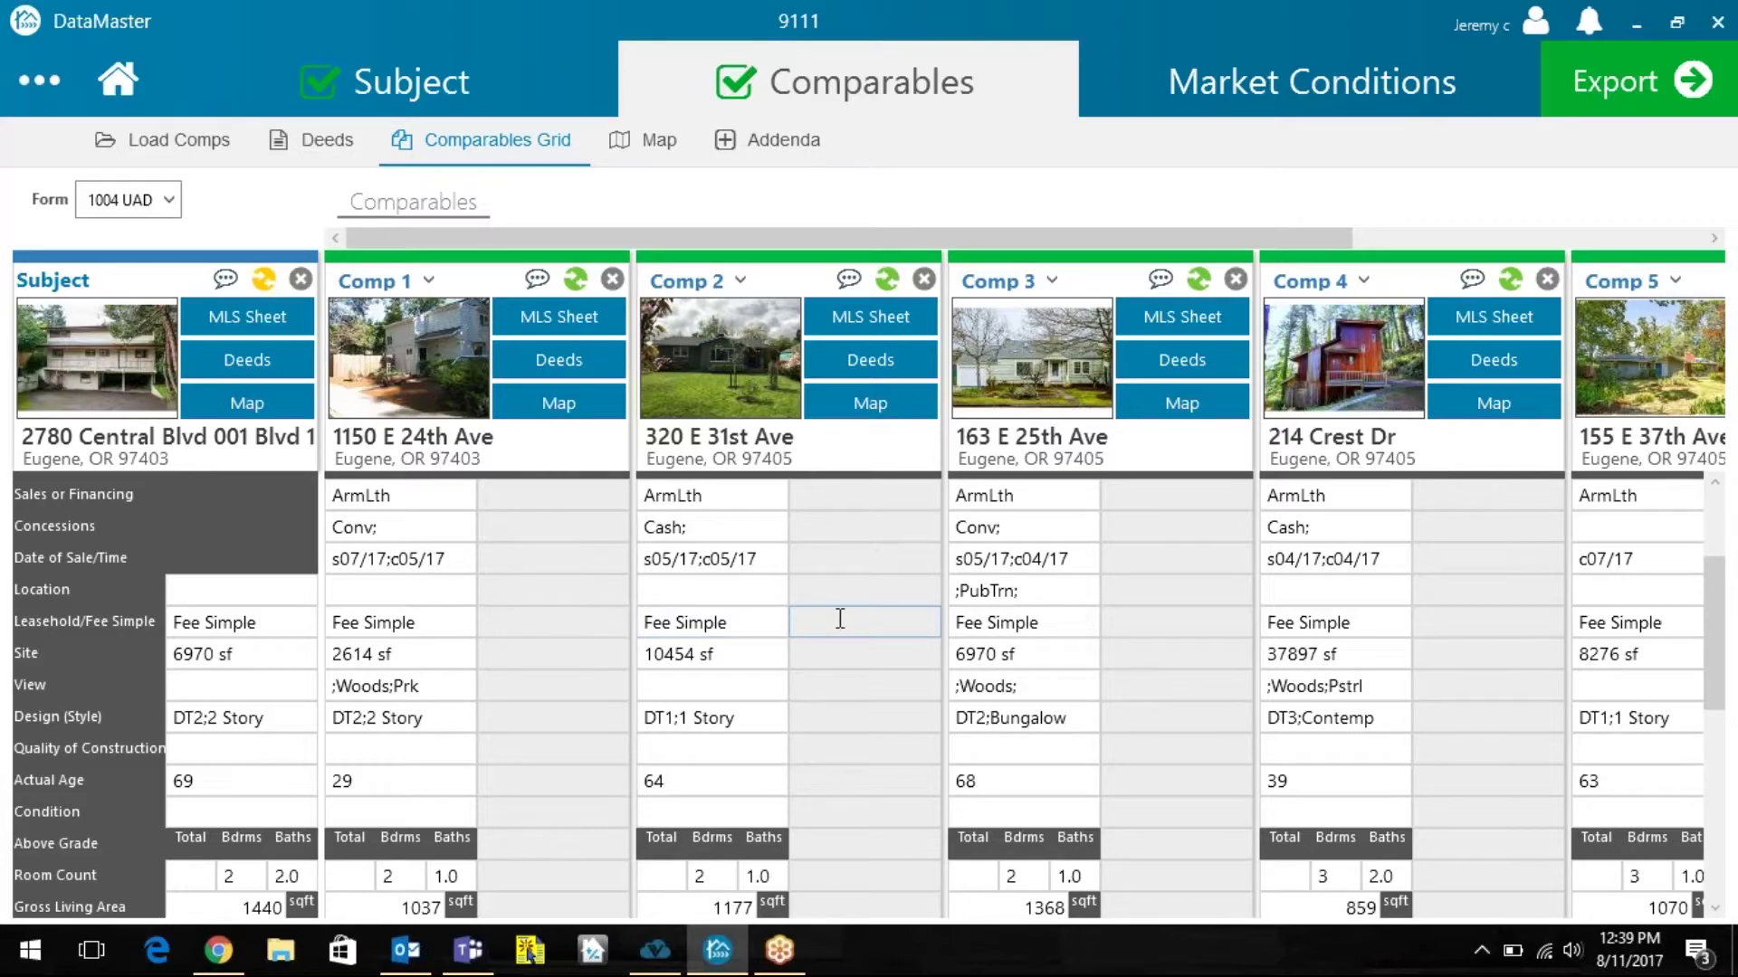
click(710, 685)
click(431, 685)
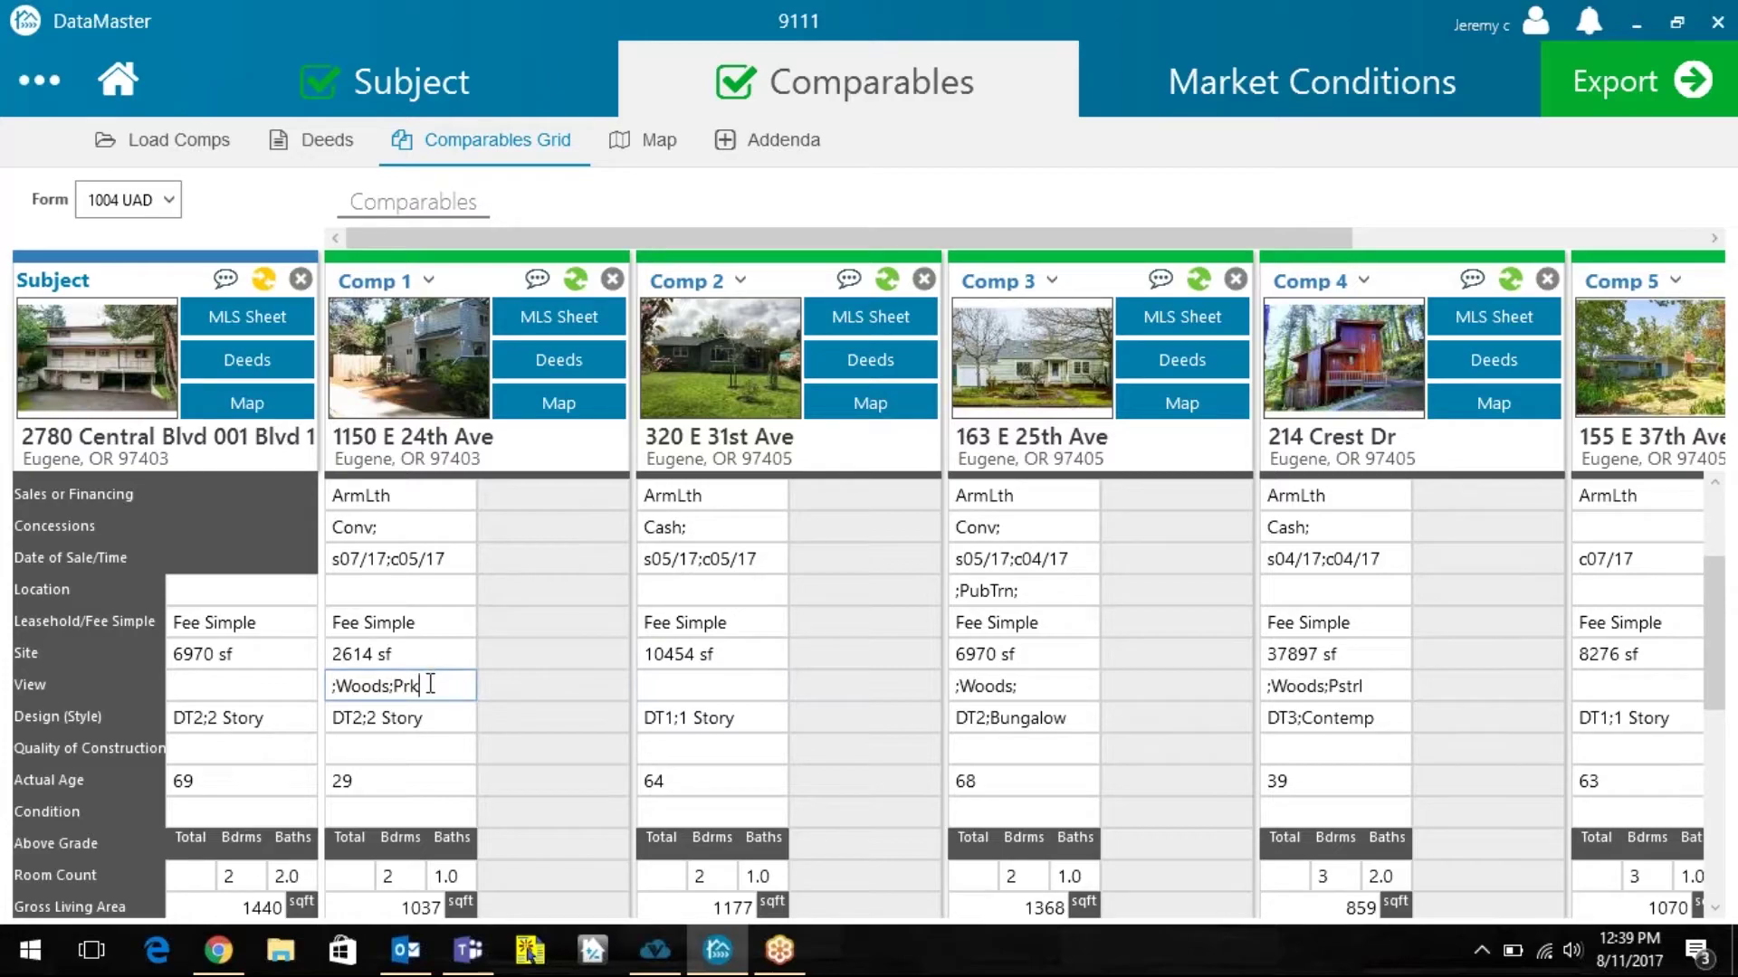
key(BackSpace)
key(BackSpace)
key(BackSpace)
key(BackSpace)
key(BackSpace)
key(BackSpace)
key(BackSpace)
key(BackSpace)
key(BackSpace)
key(BackSpace)
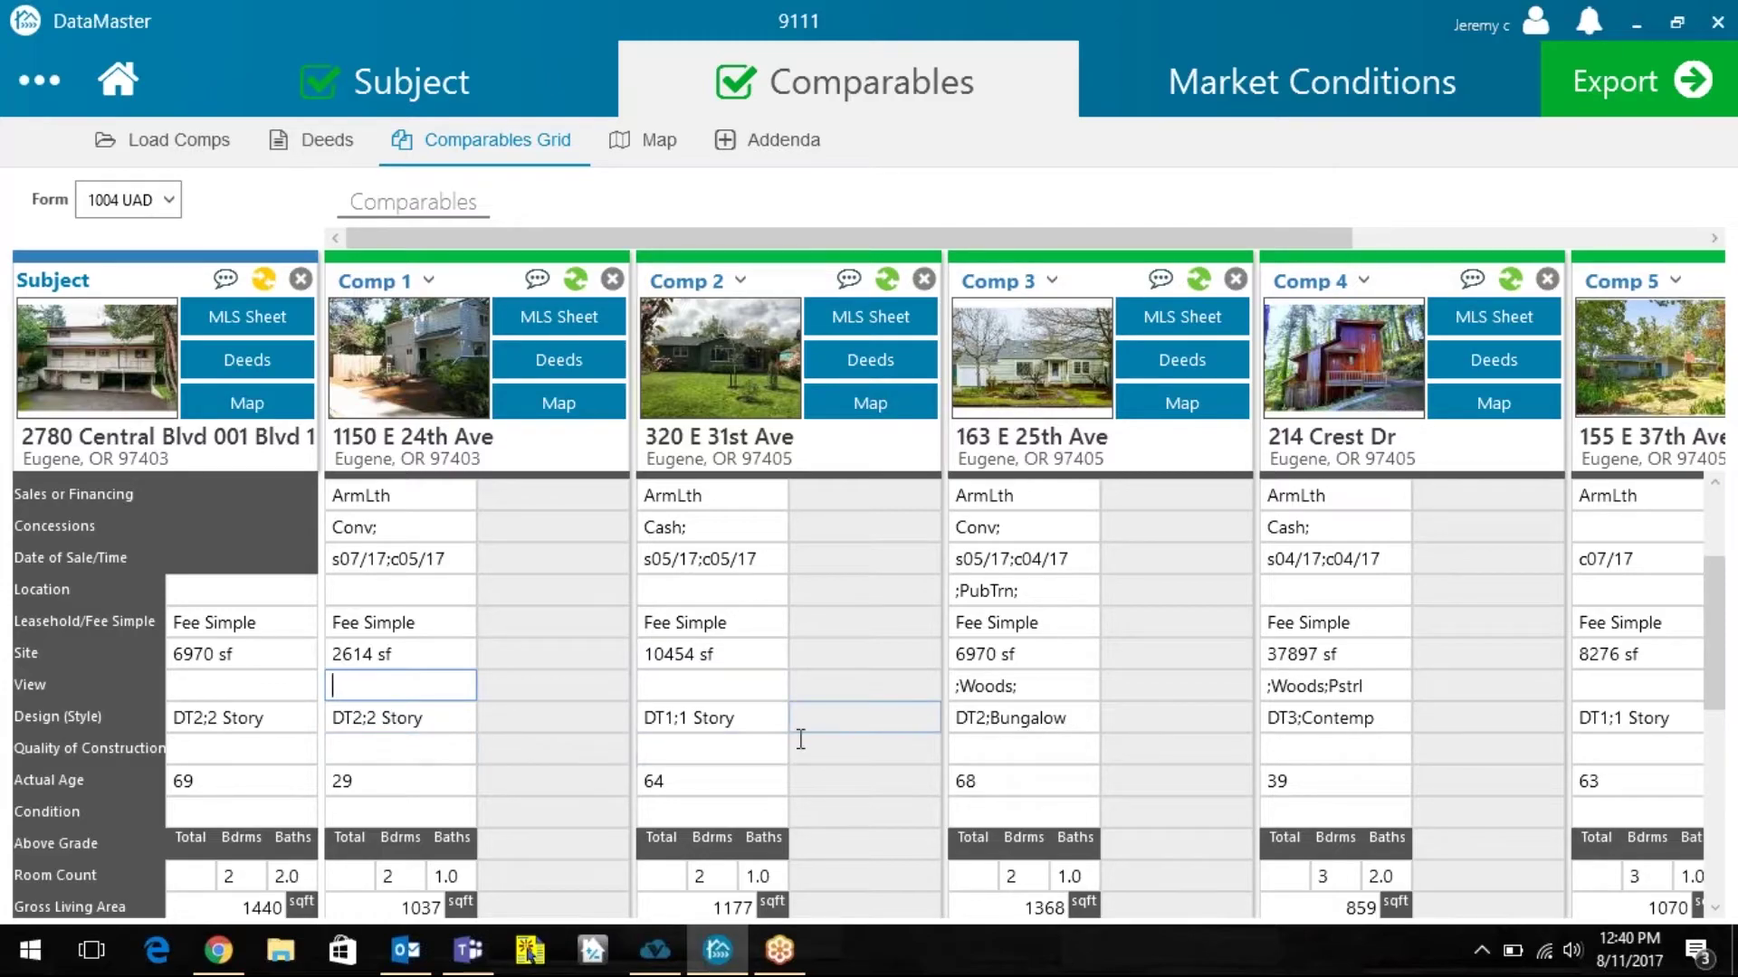
click(651, 878)
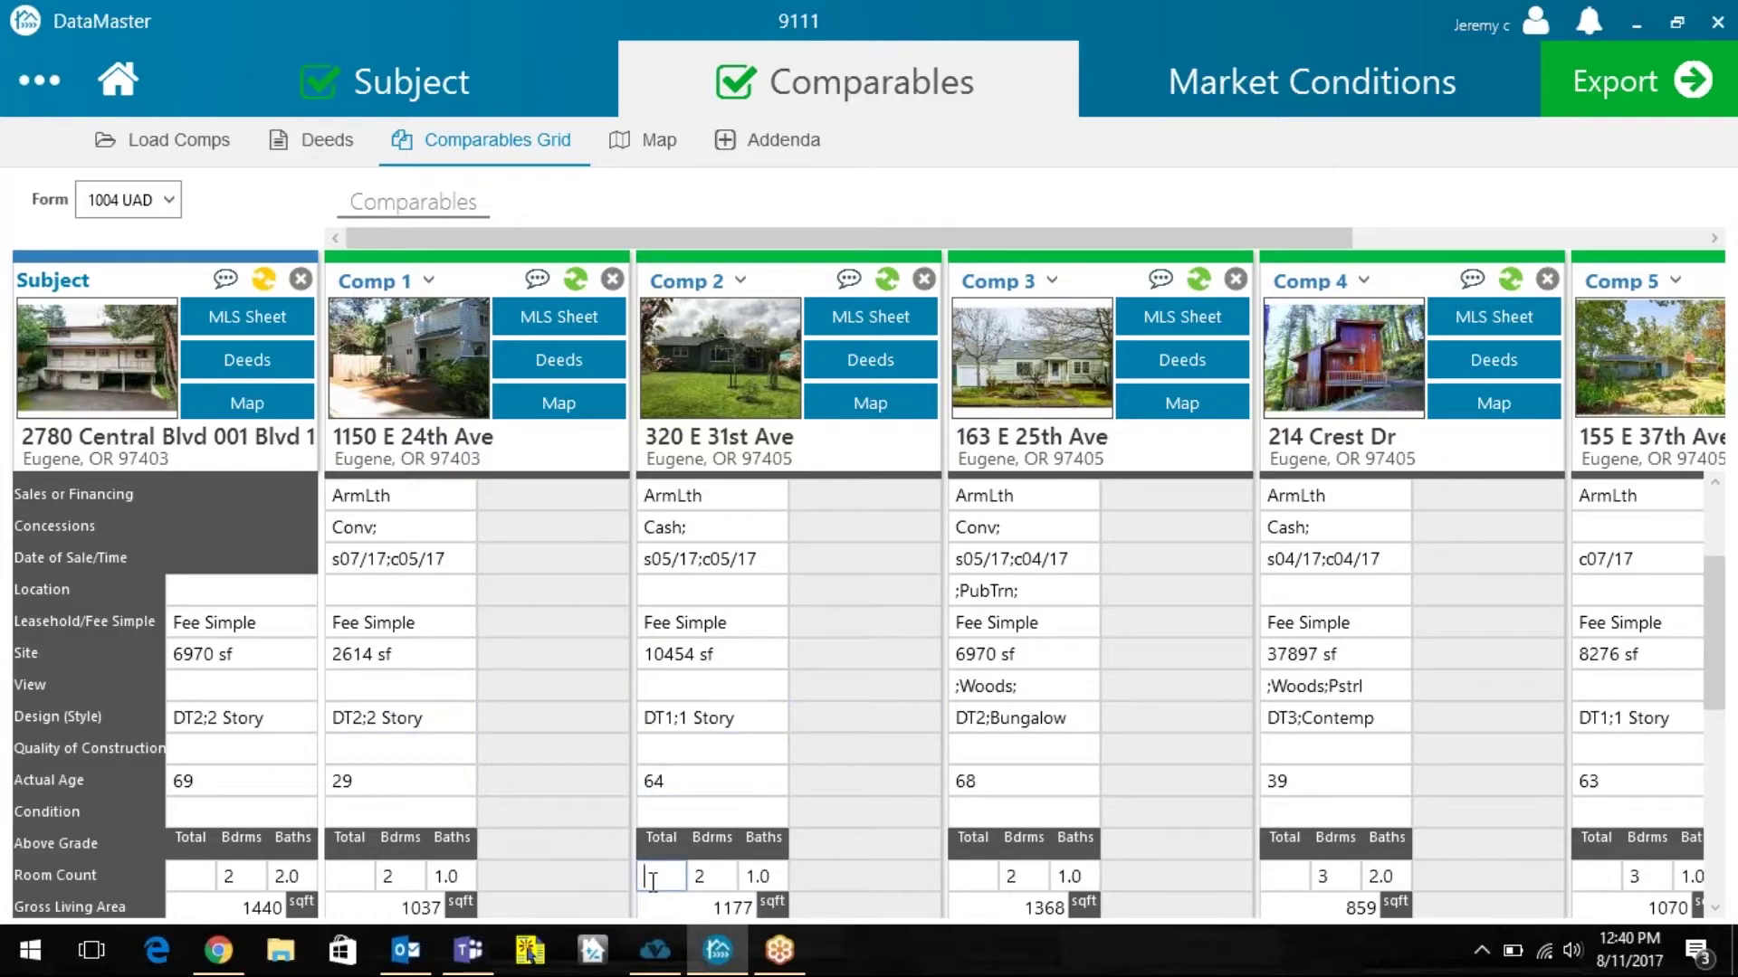
text(7)
Include market conditions in the appraisal by importing the file Portland MC 30.csv.
click(1370, 81)
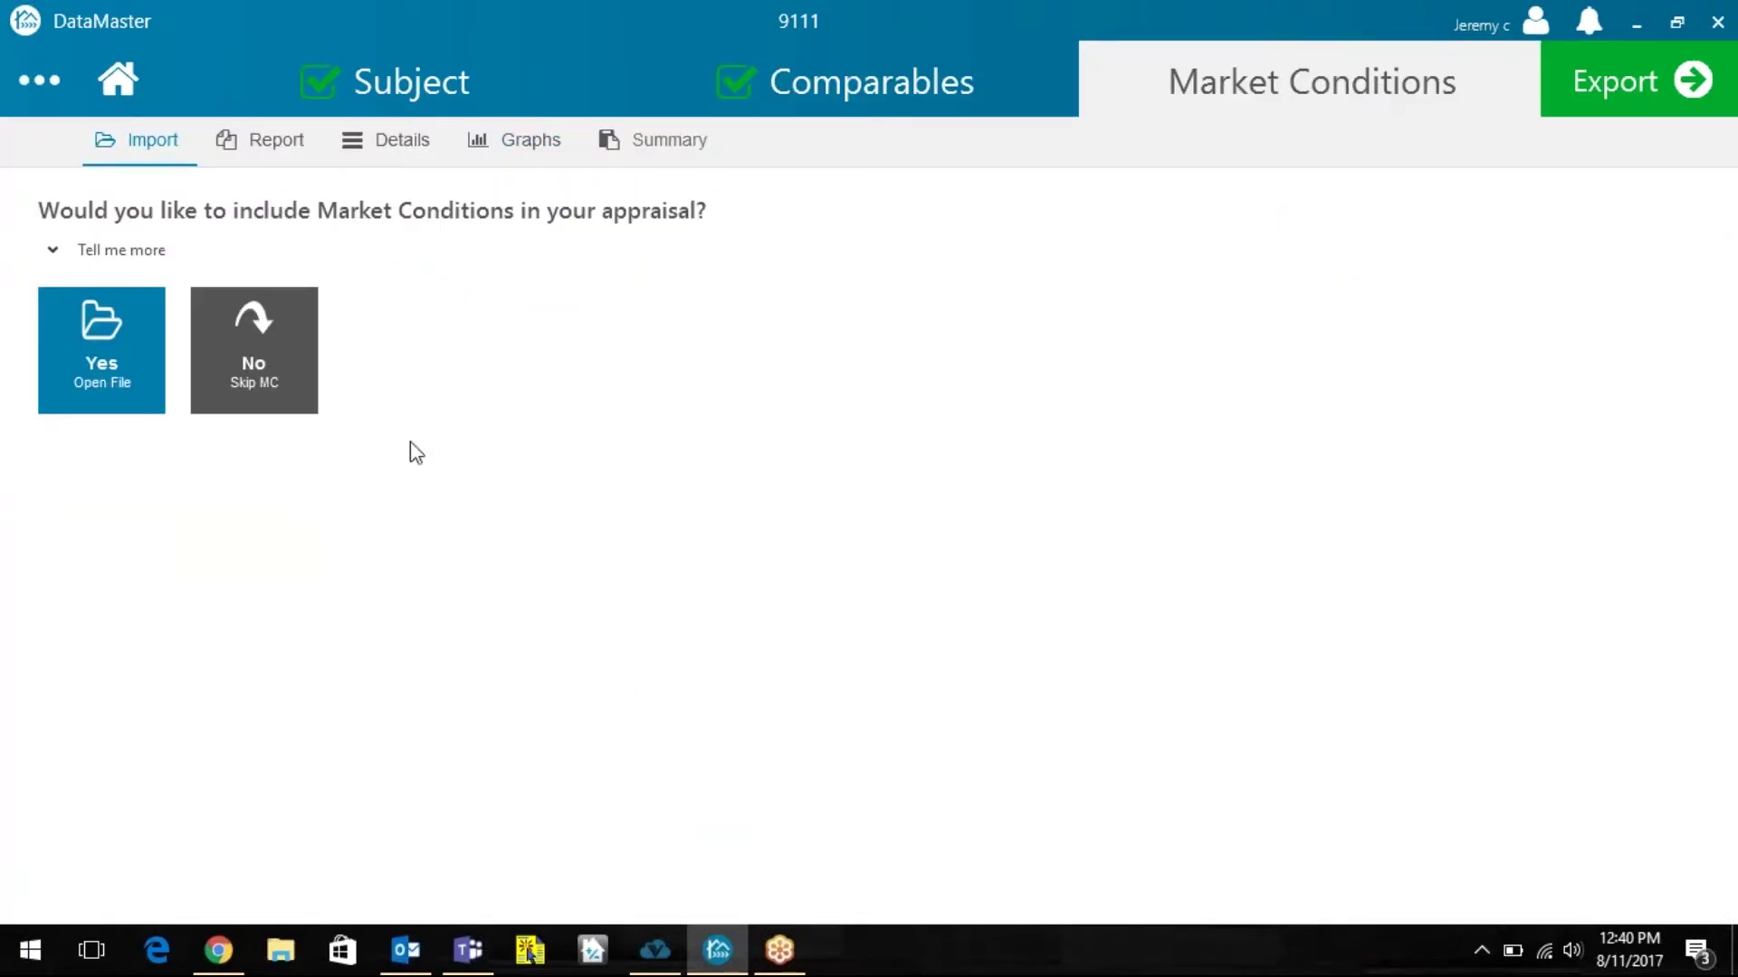
click(88, 366)
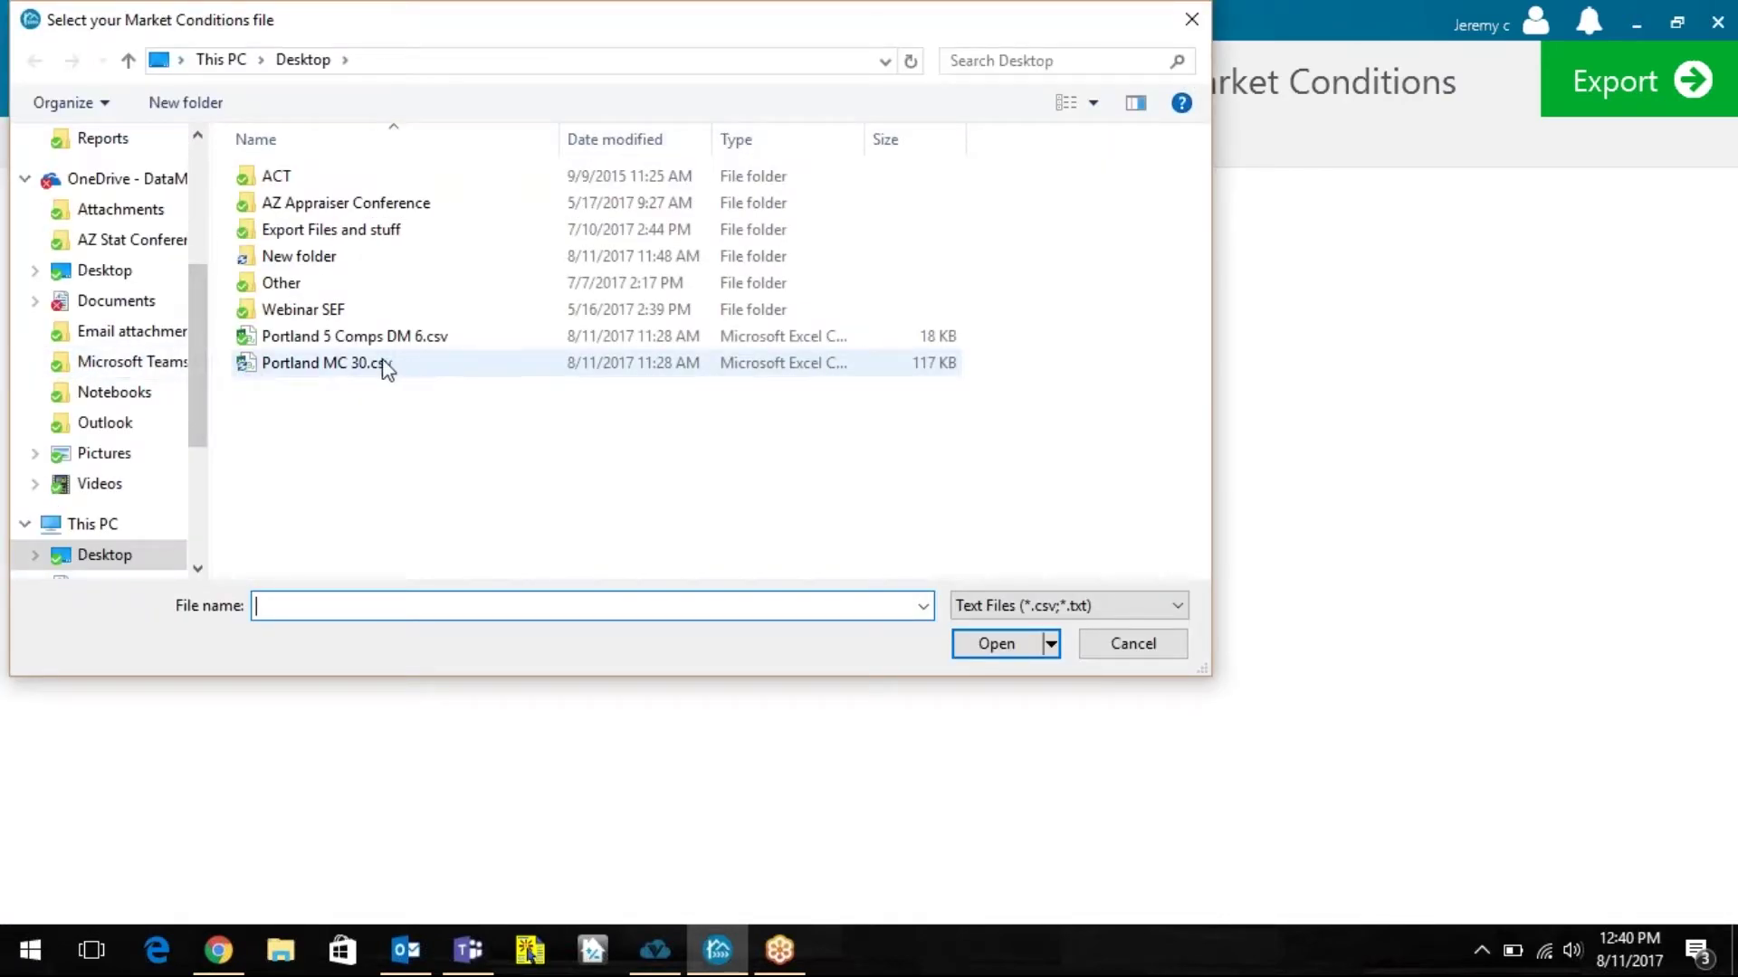
click(400, 362)
click(1000, 644)
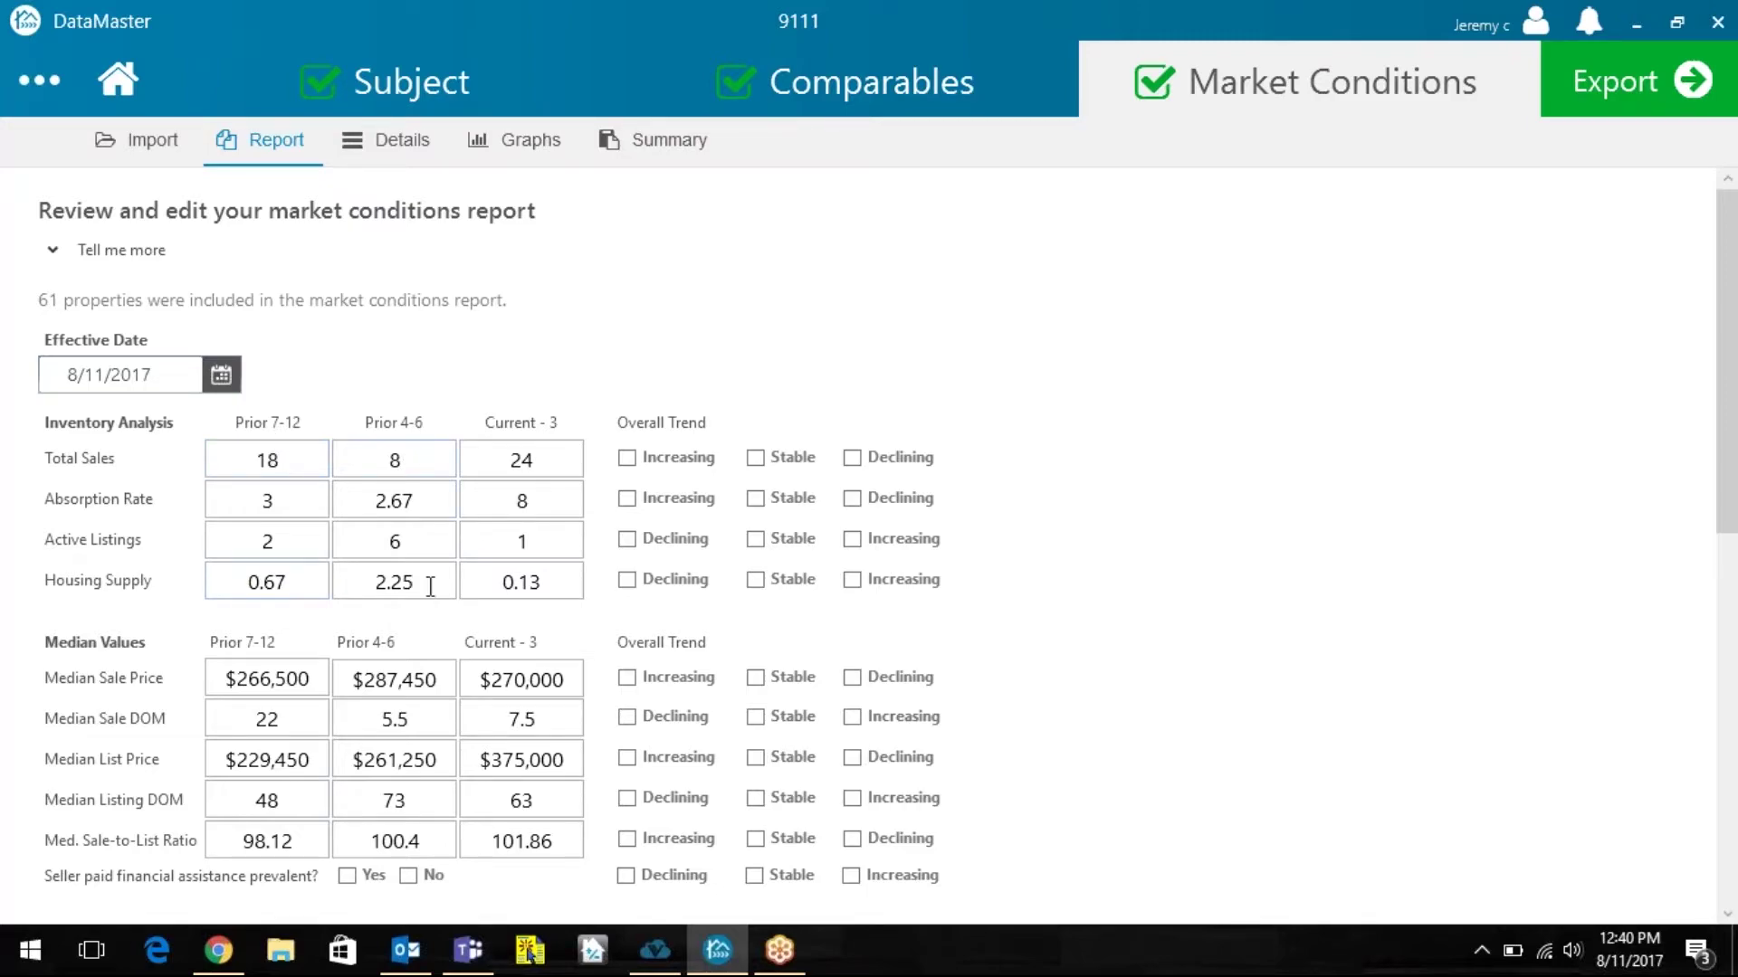
Review the market conditions report down to its summary comments, and look over the property details for all periods and 7-12 months.
scroll(814, 643, down, 4)
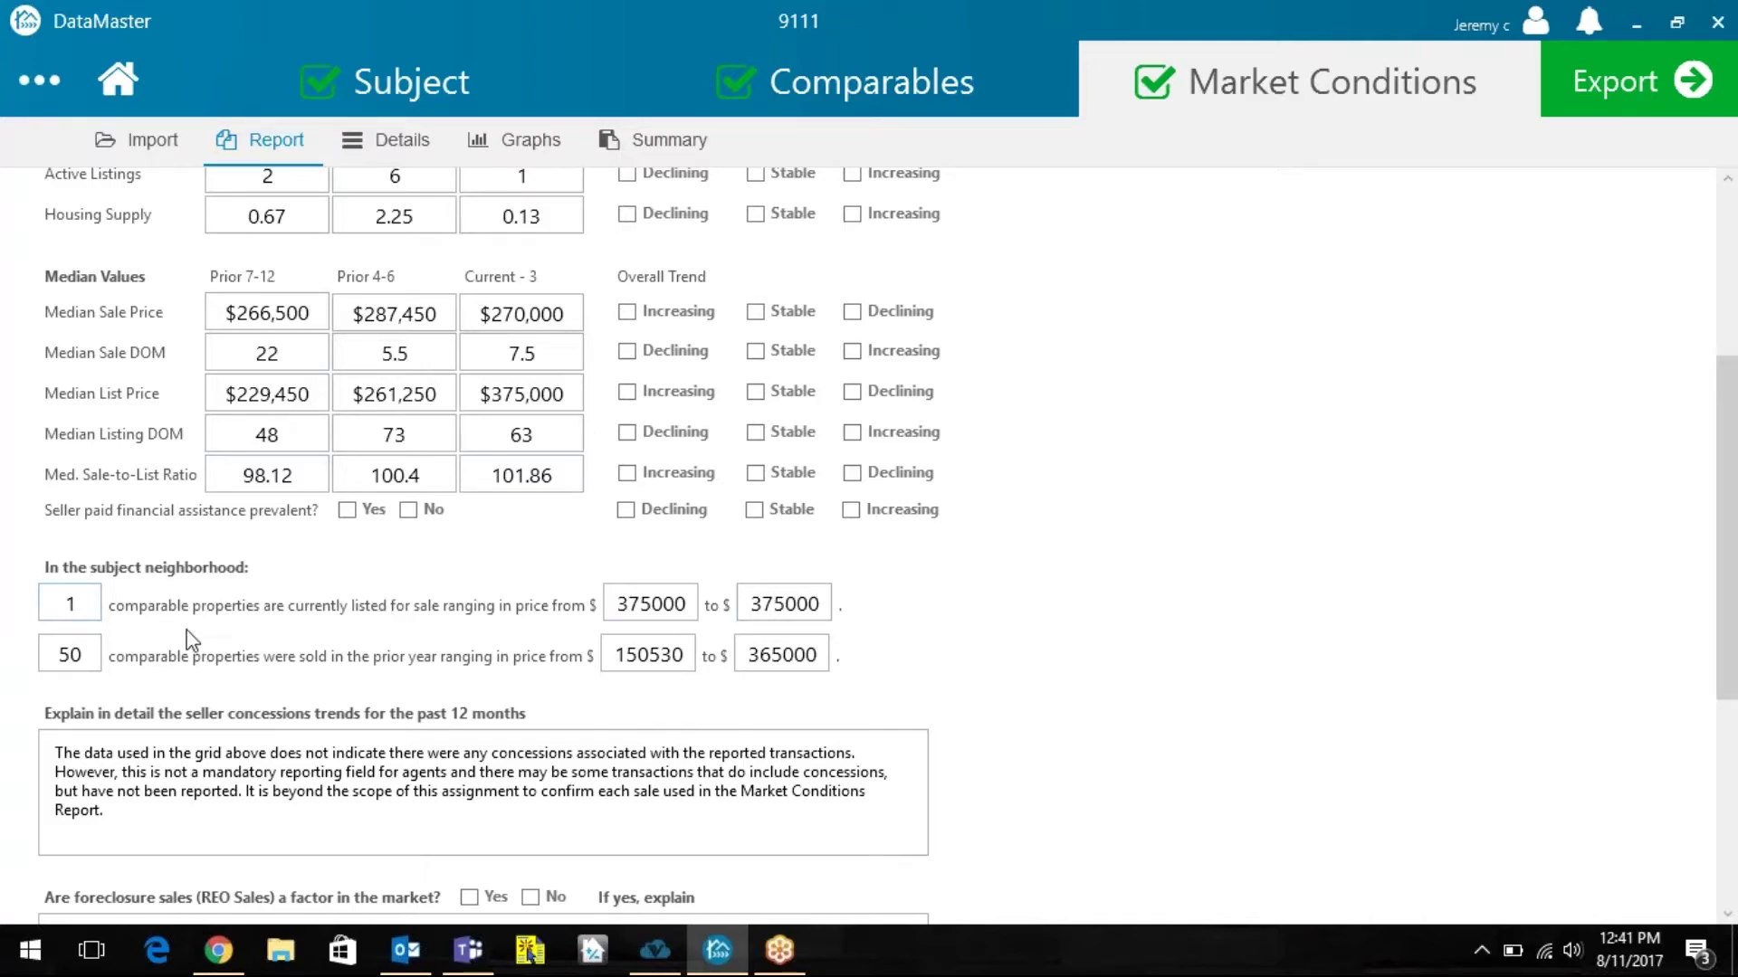
scroll(201, 662, down, 3)
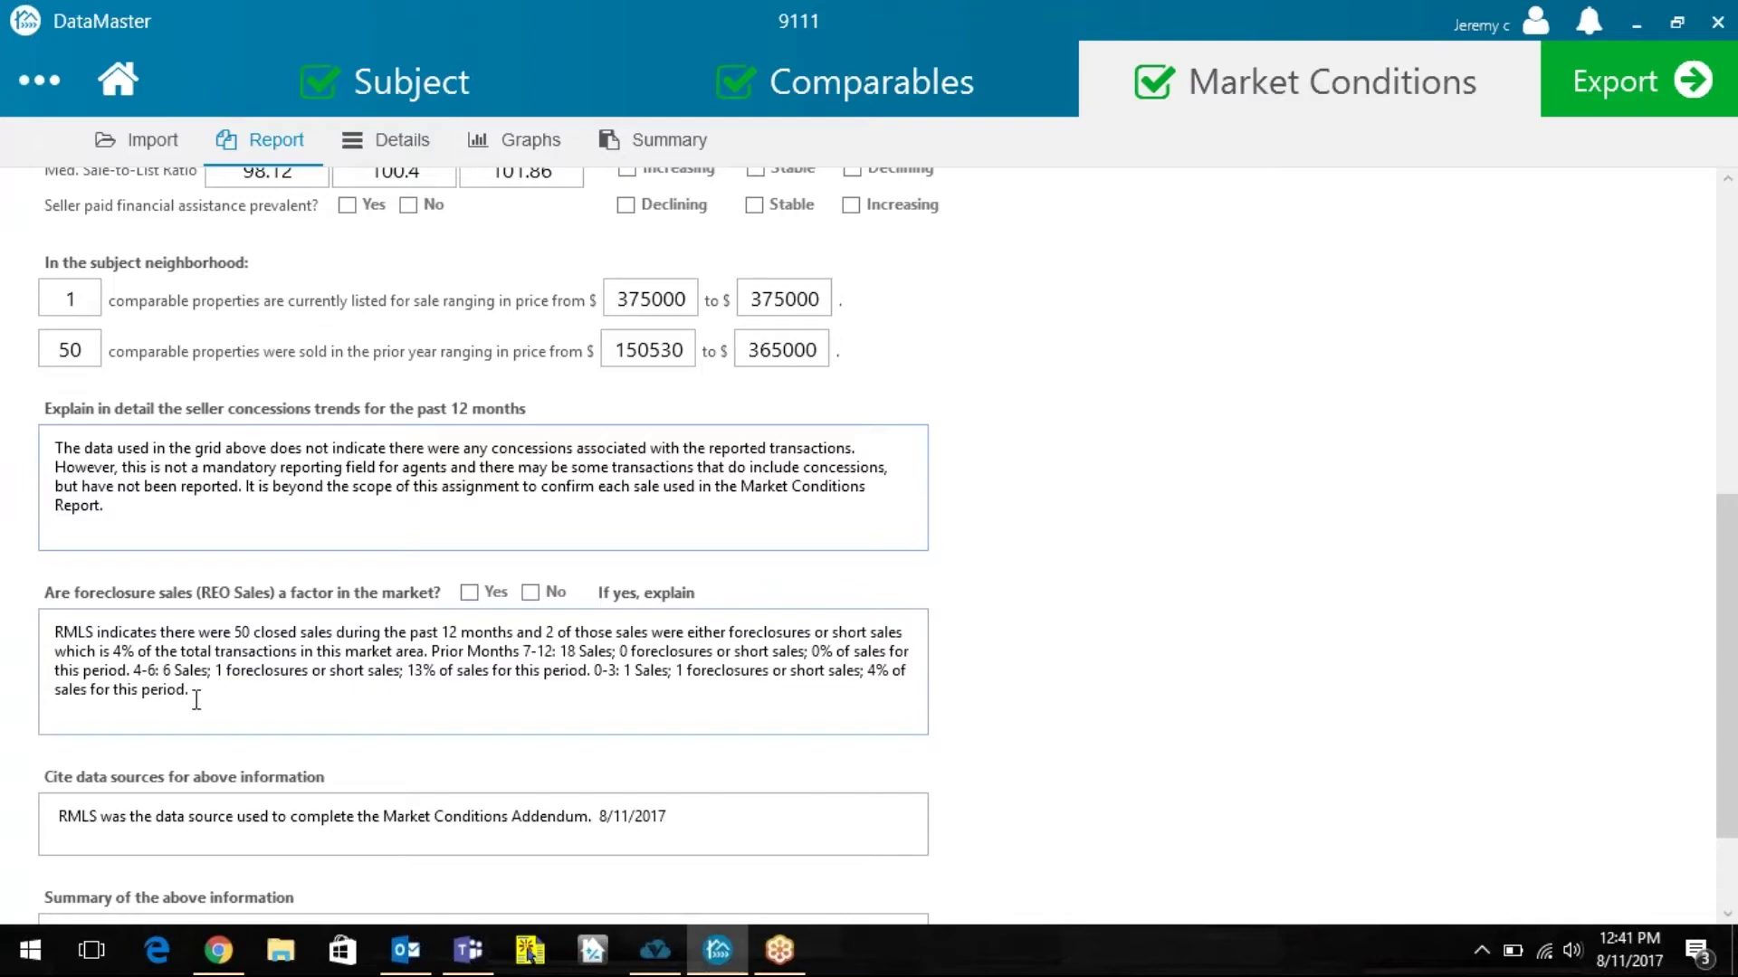
scroll(197, 696, down, 2)
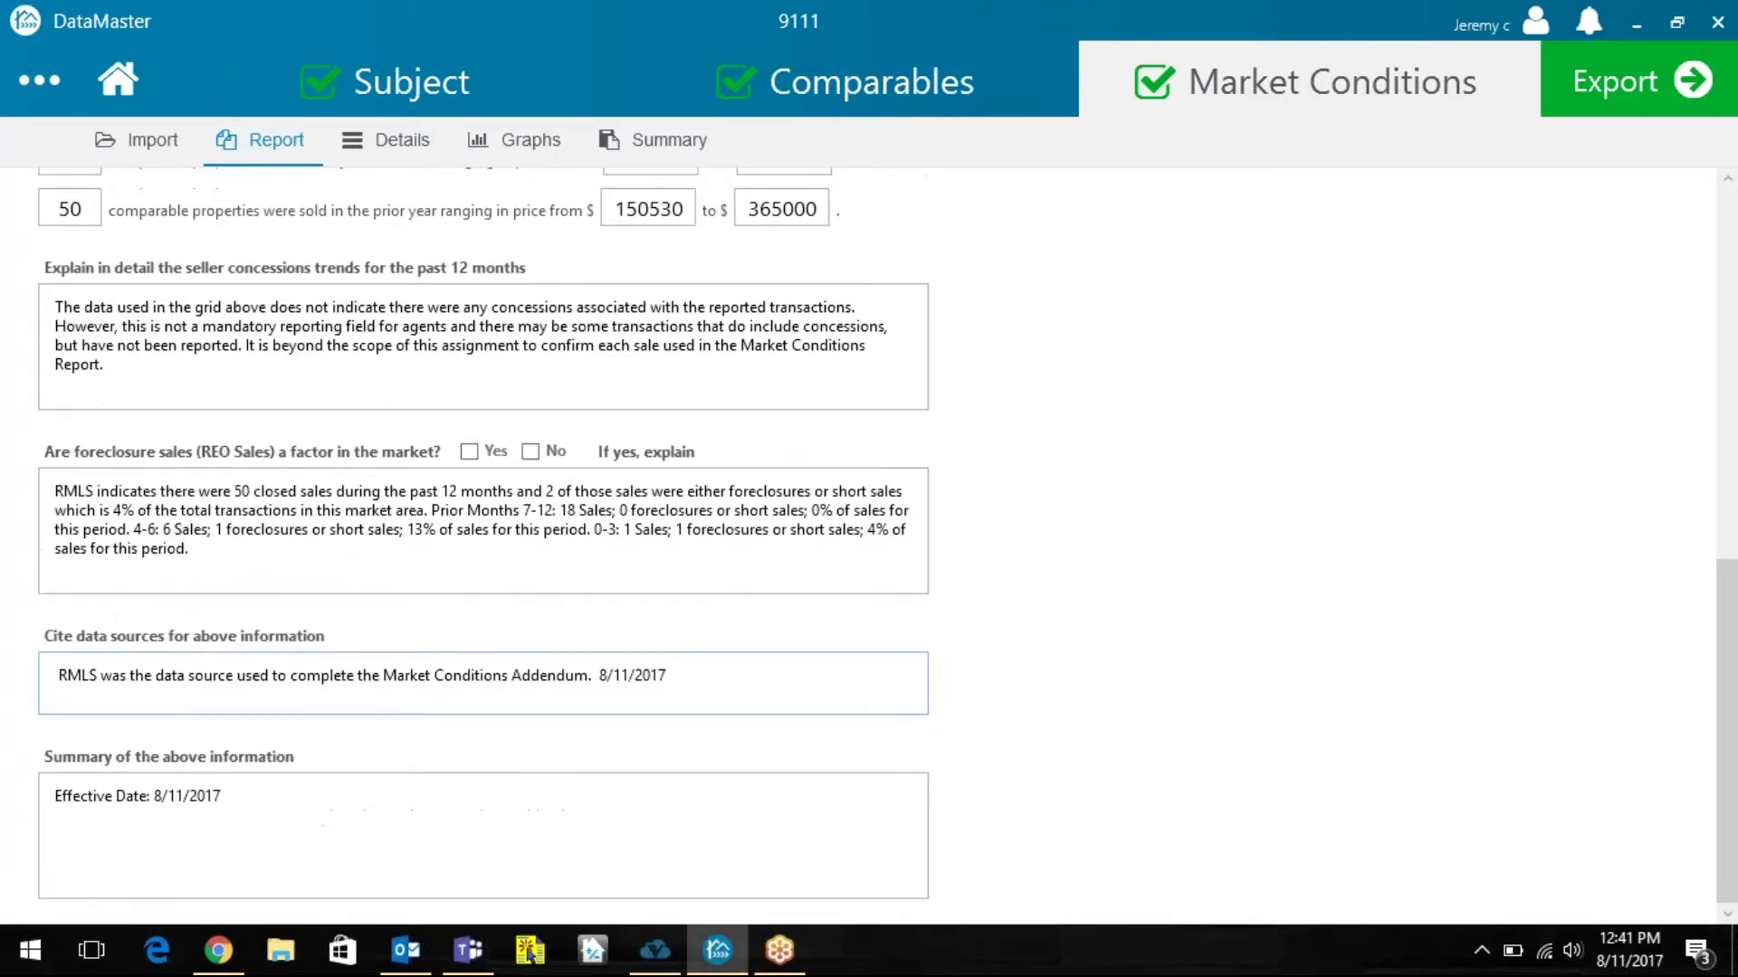
scroll(596, 667, up, 1)
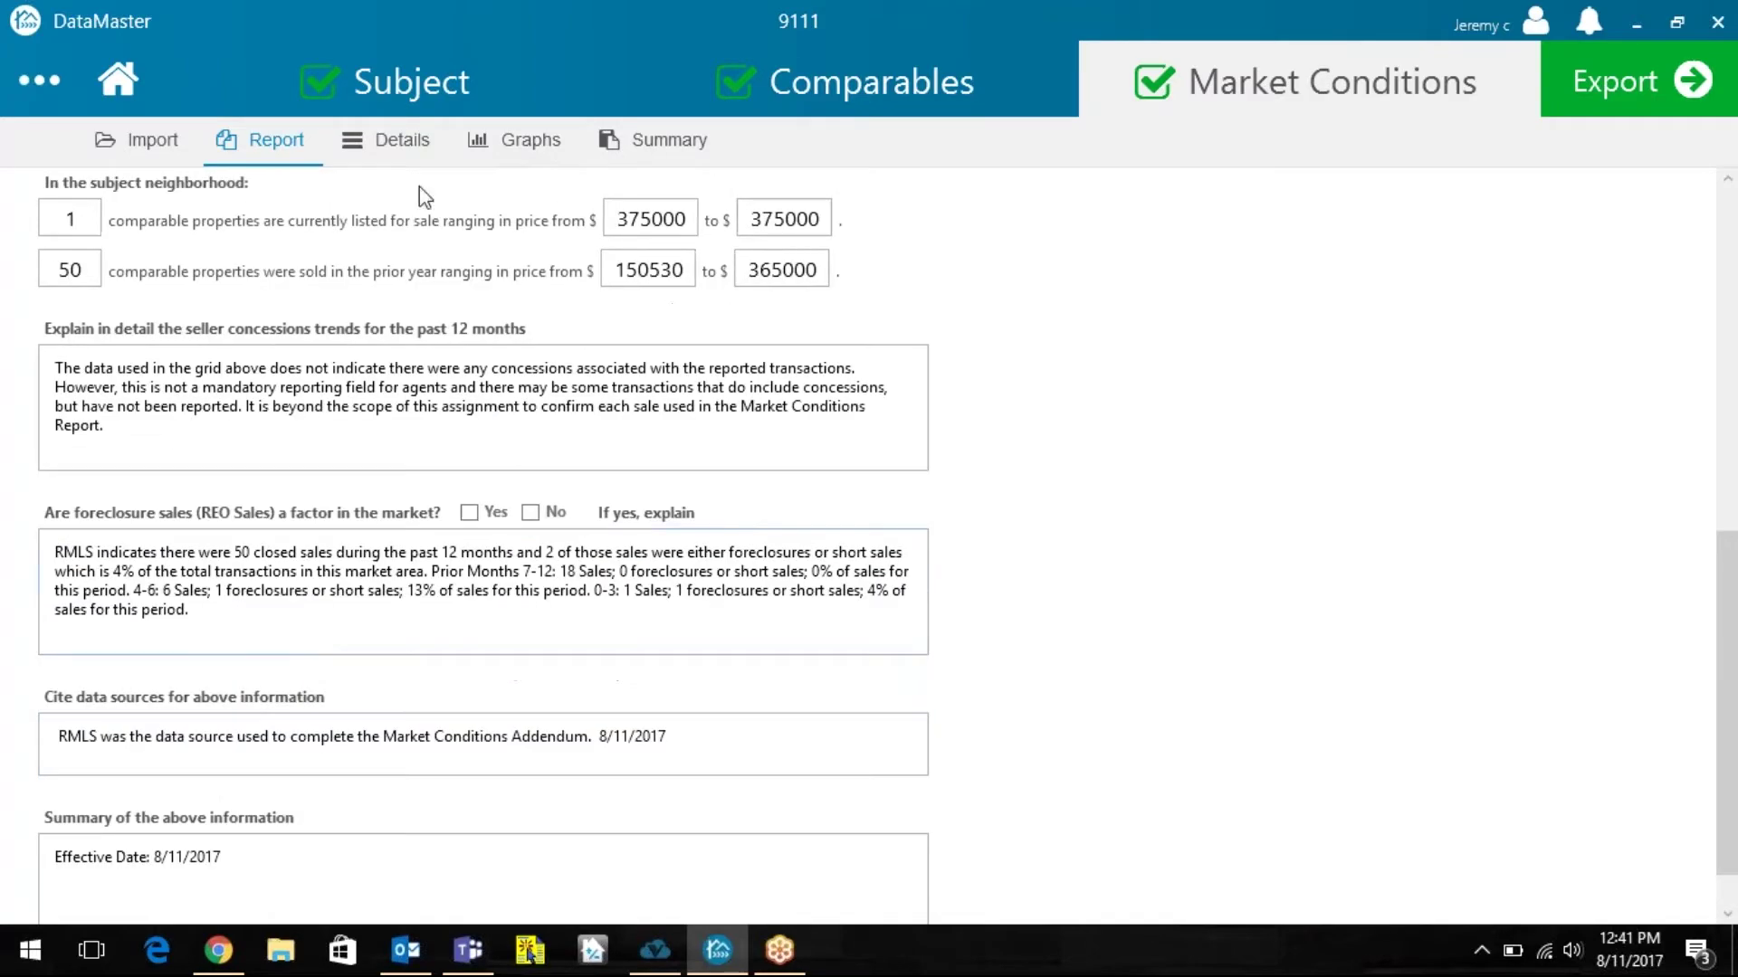
click(389, 149)
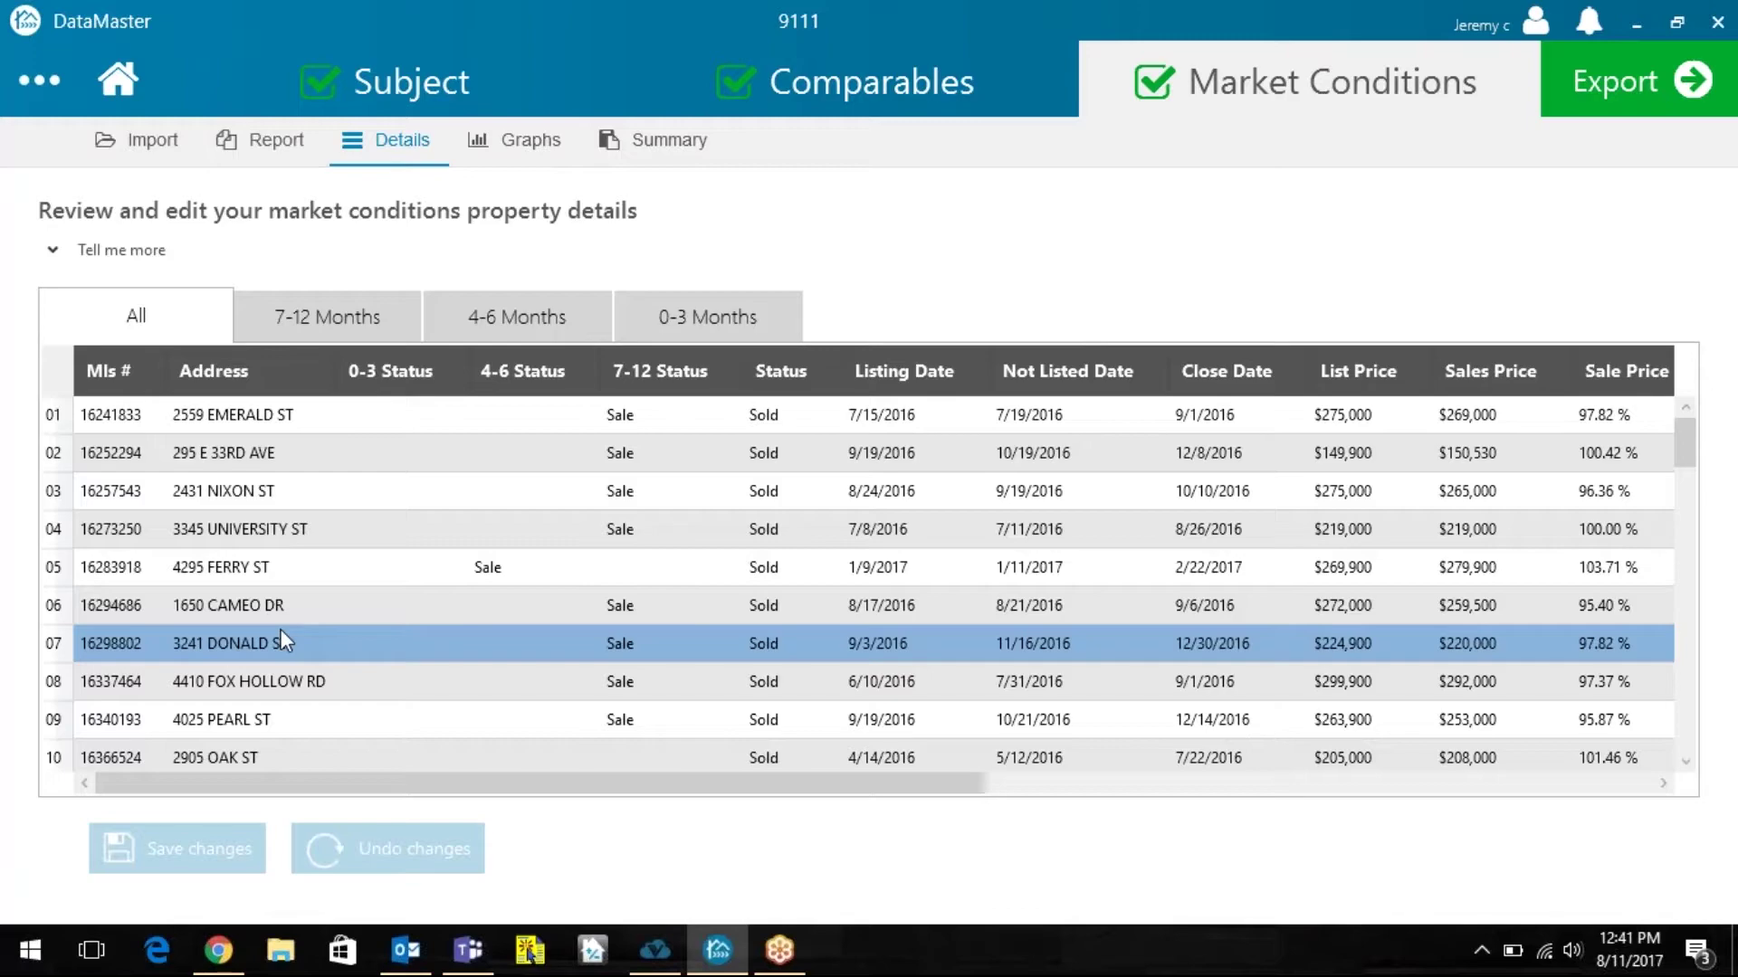
click(335, 308)
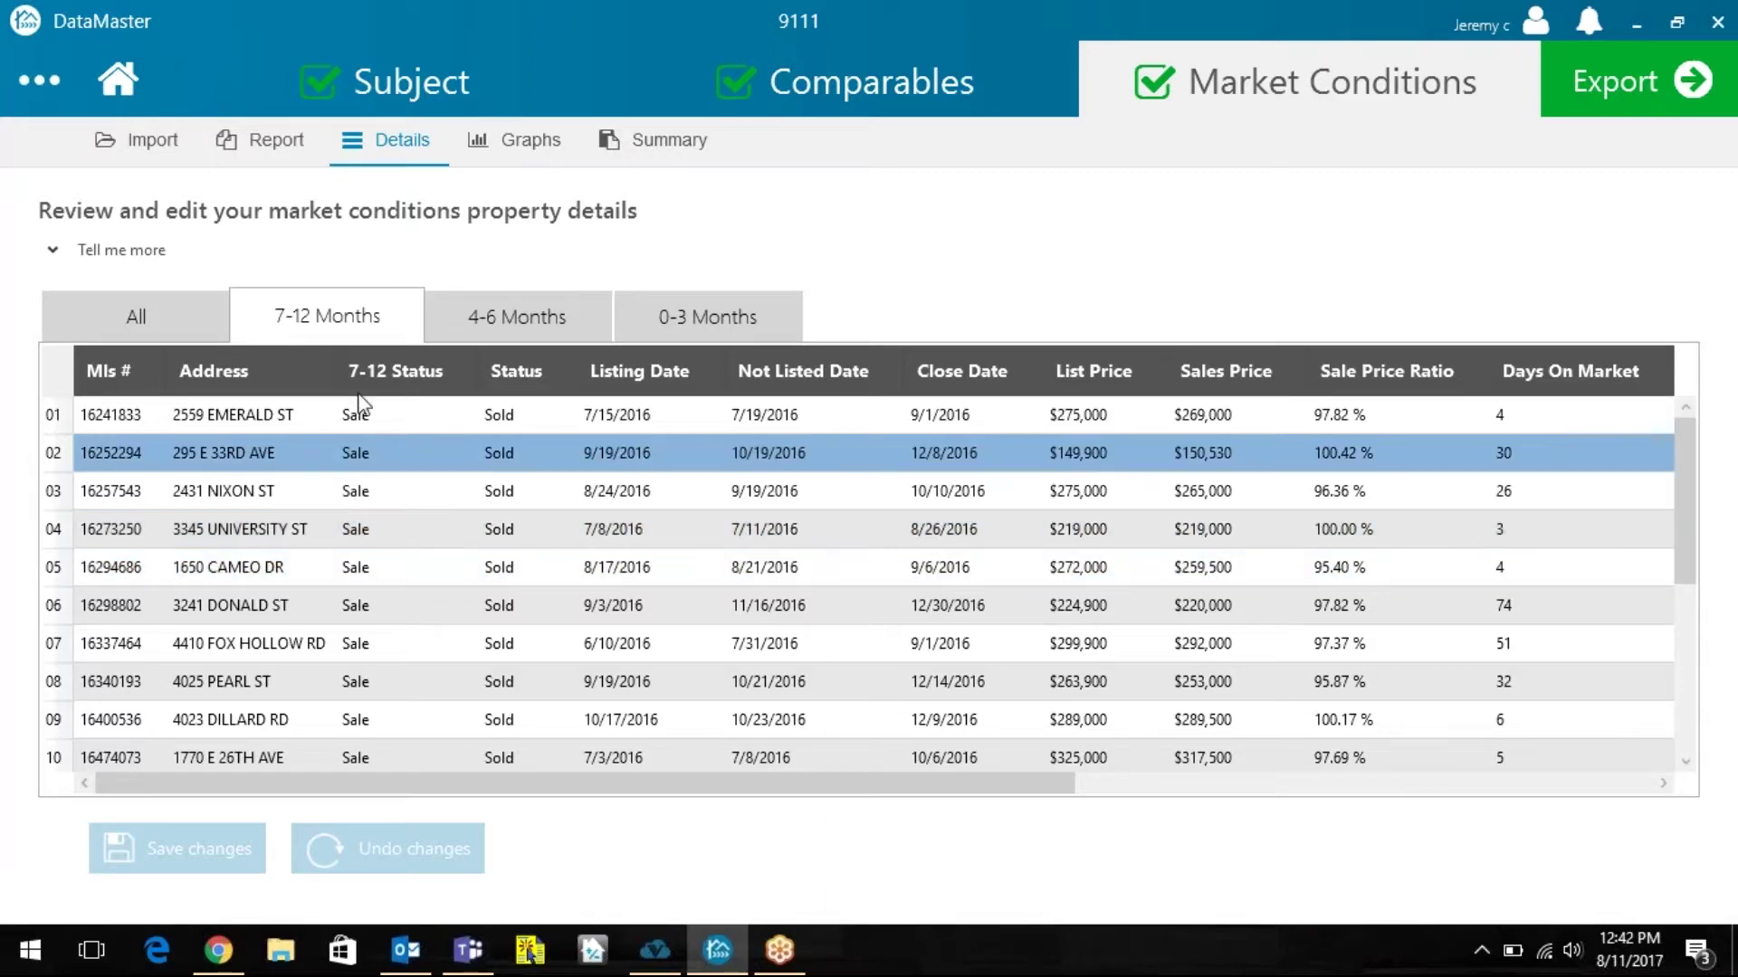
Add the graphs Average Sales and Listings DOM, Average List Price, and Average Sale and List Price Per SqFt to the appraisal.
click(526, 143)
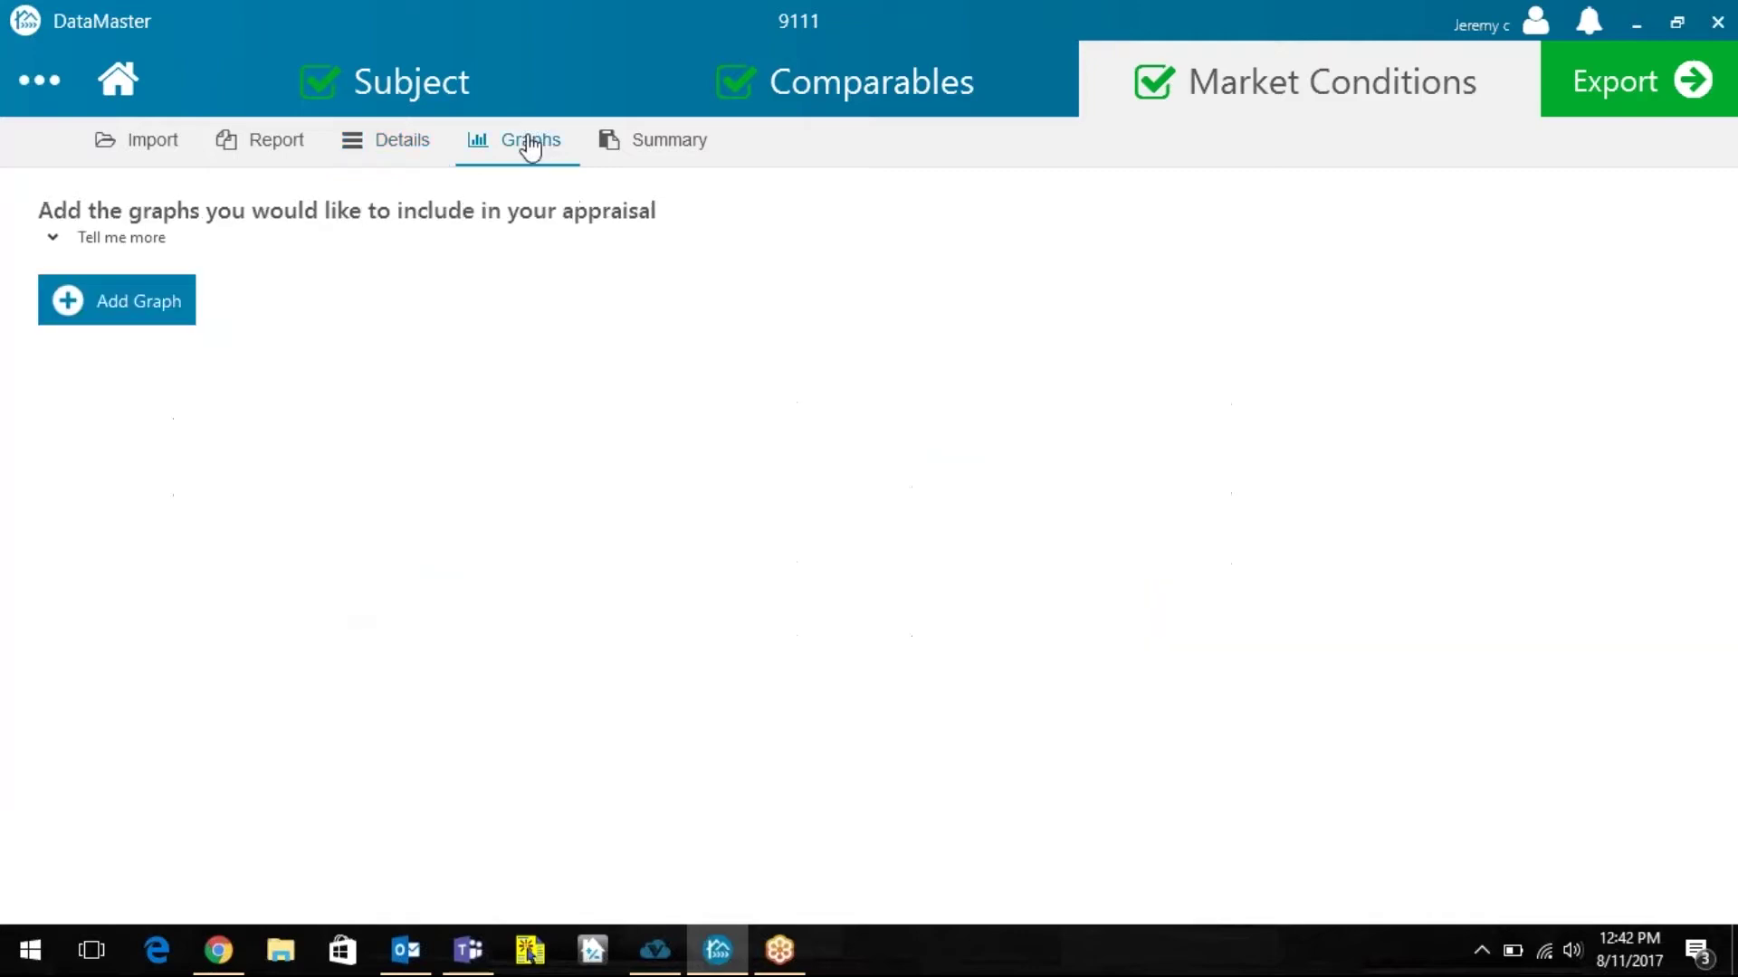
click(100, 311)
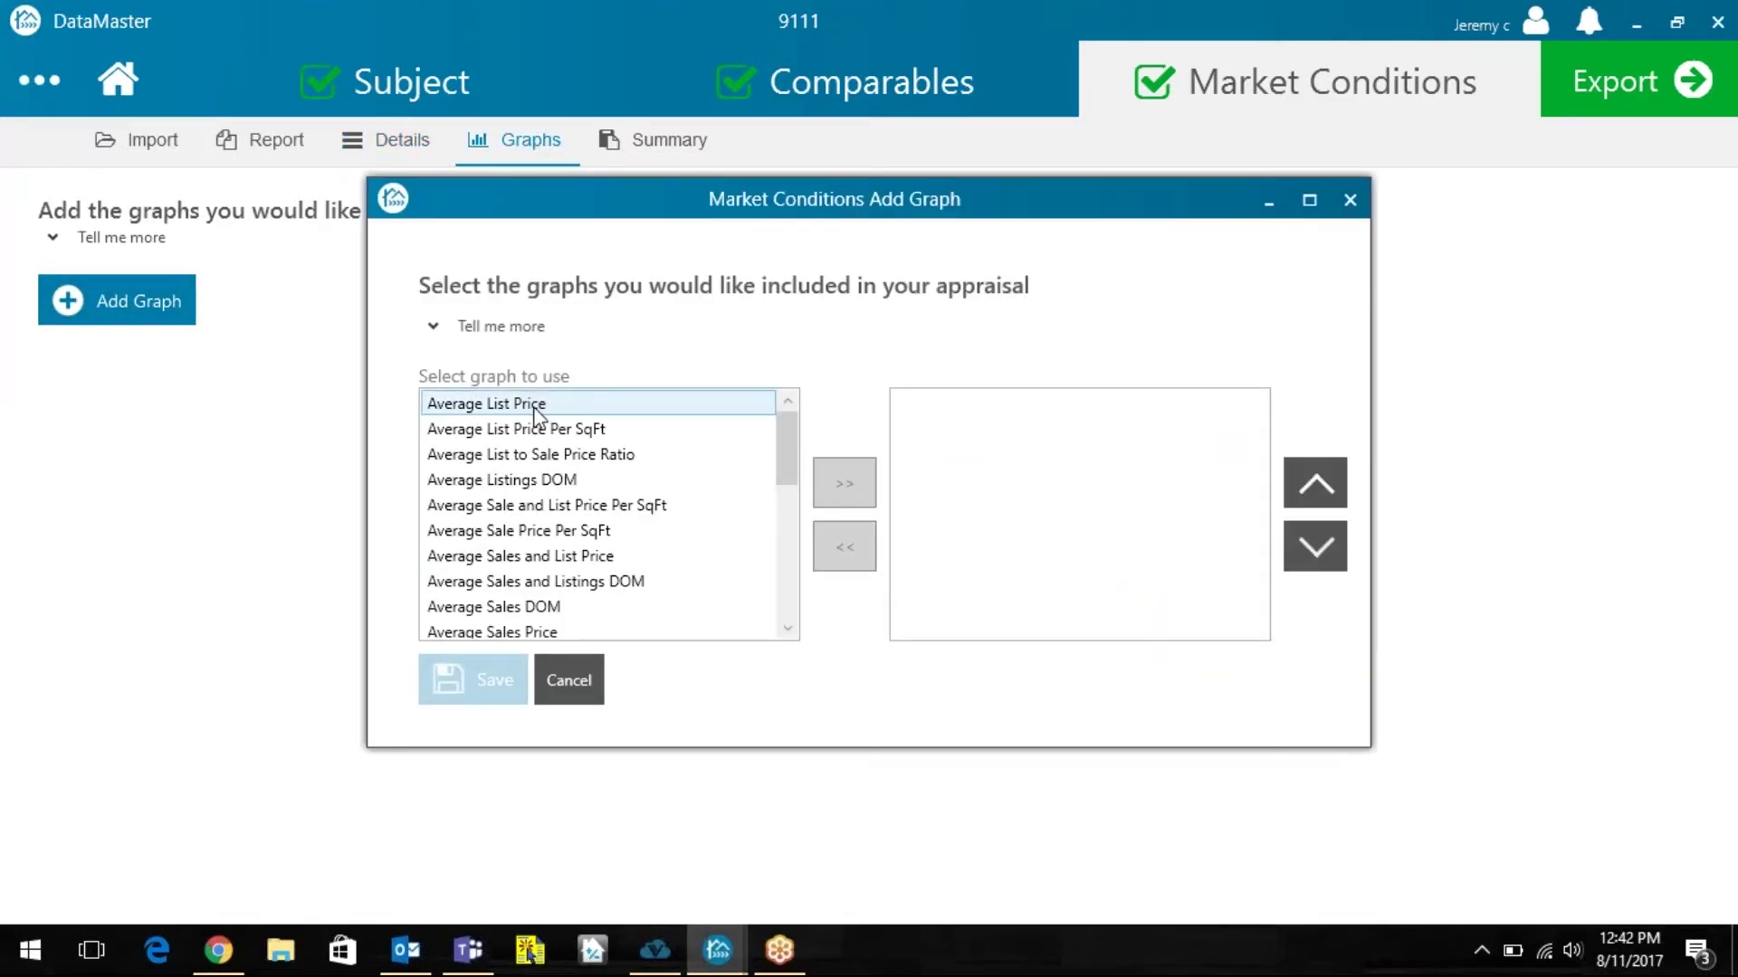
click(535, 412)
click(538, 507)
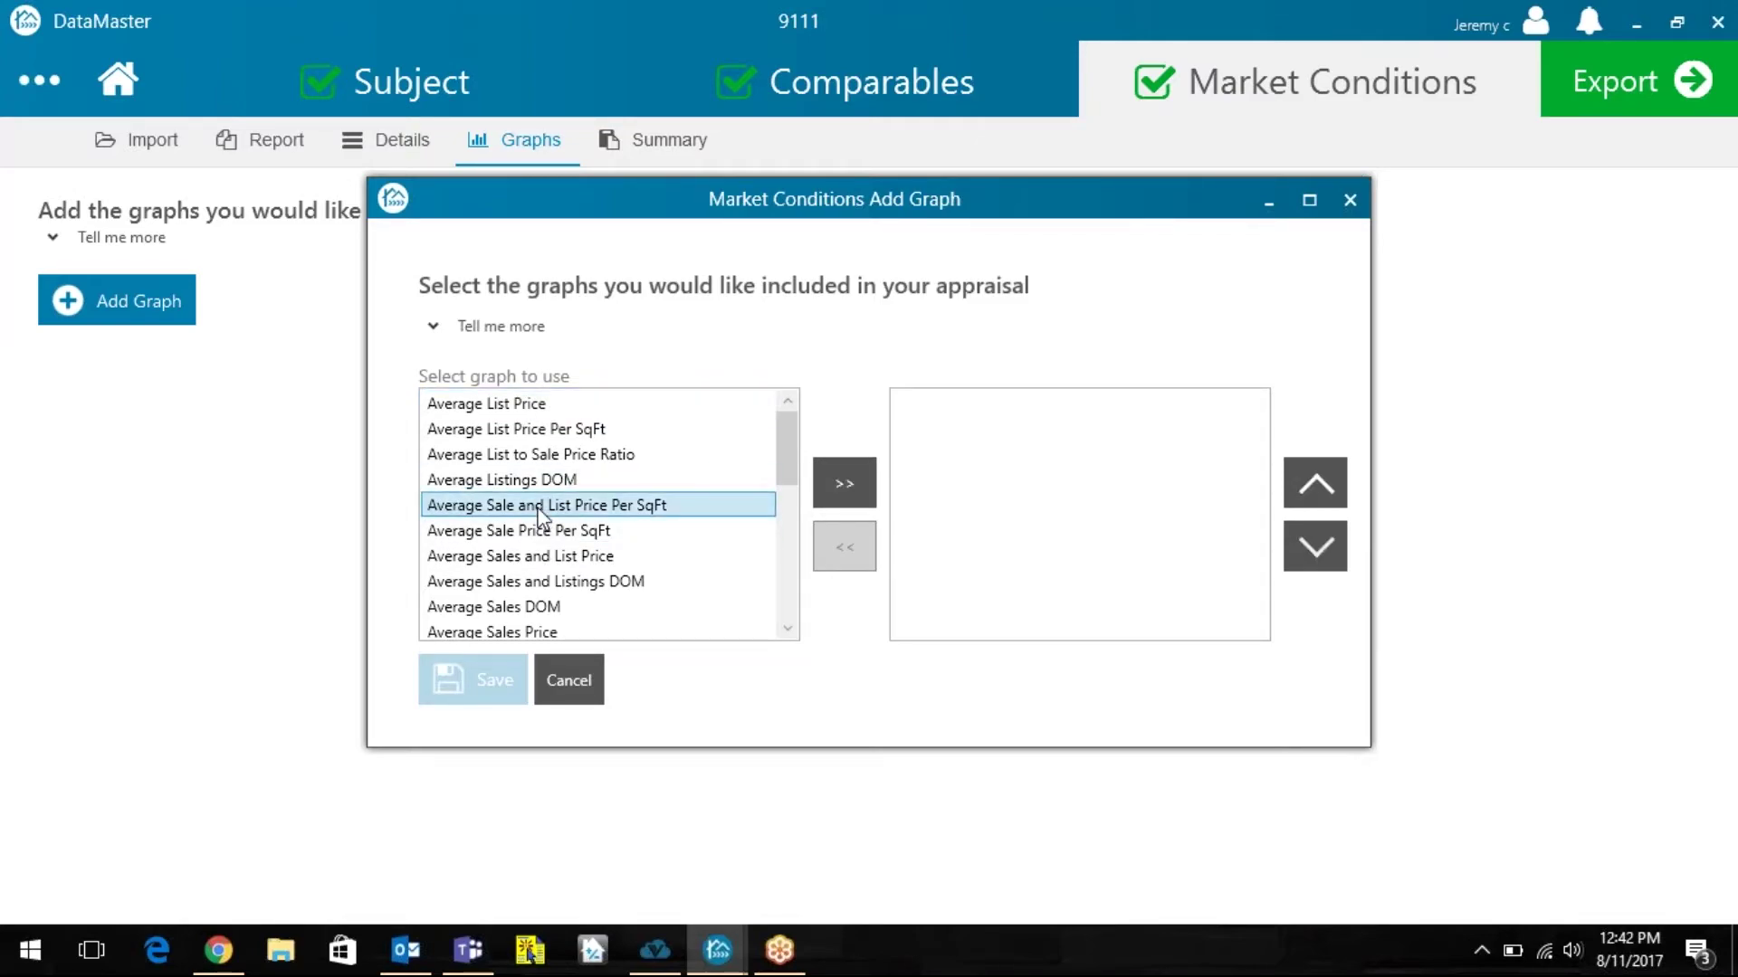
click(532, 583)
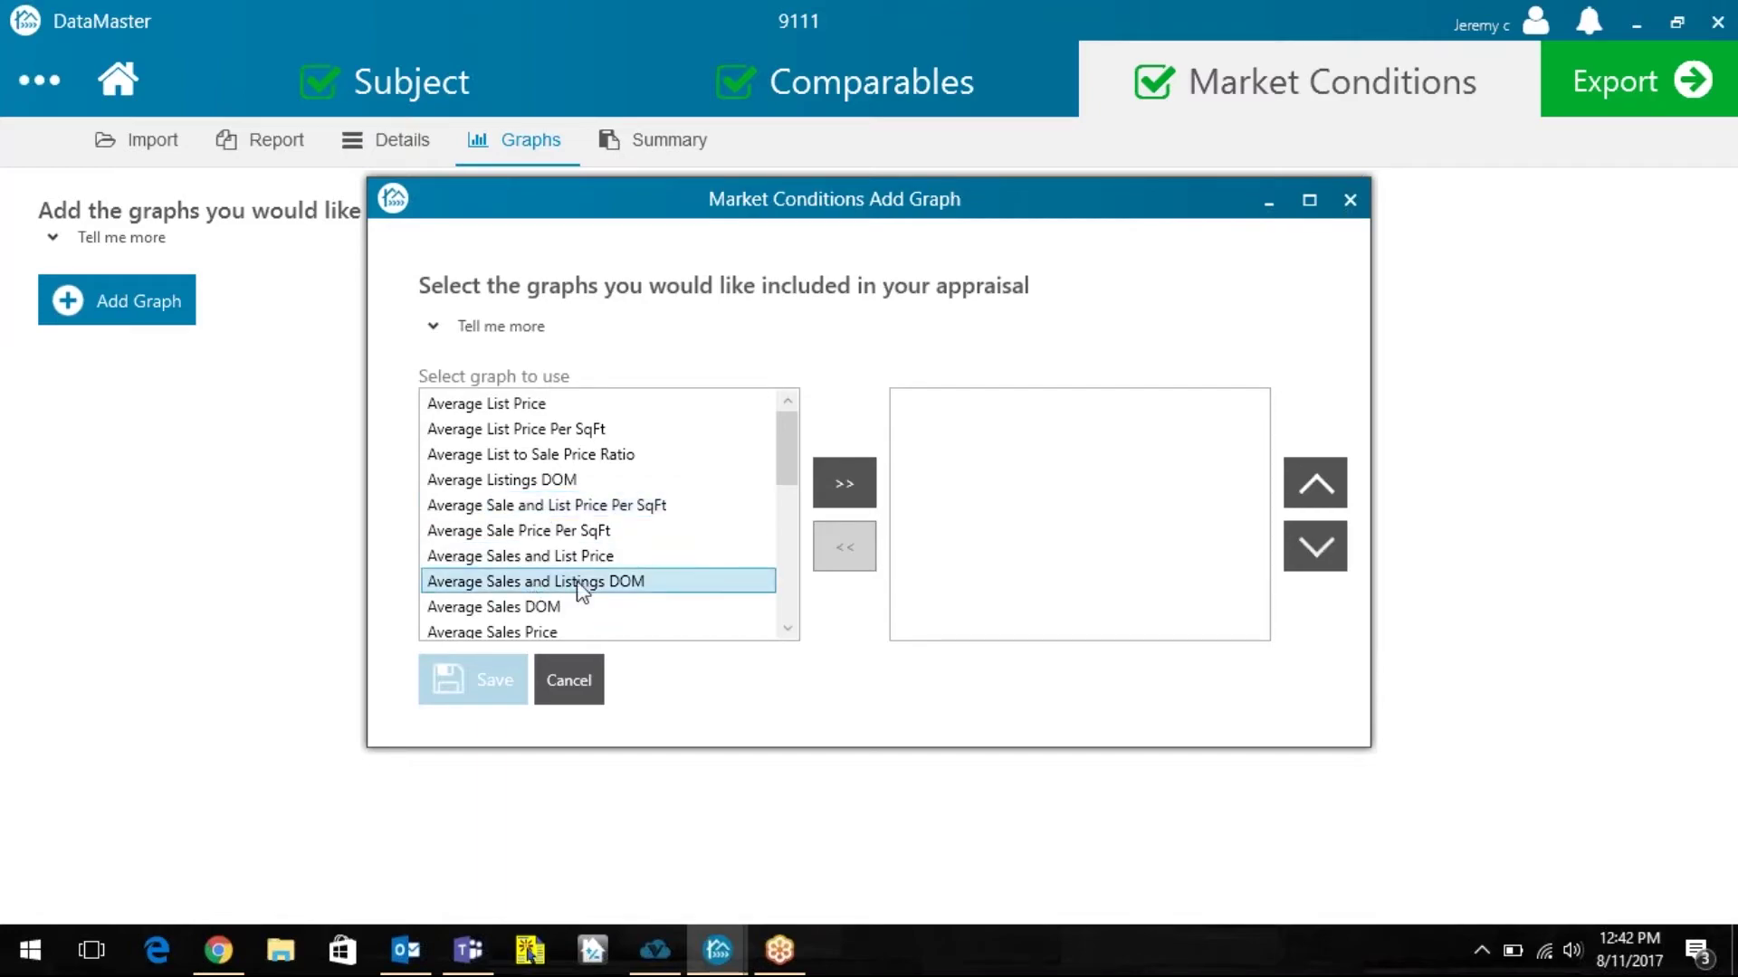
click(822, 484)
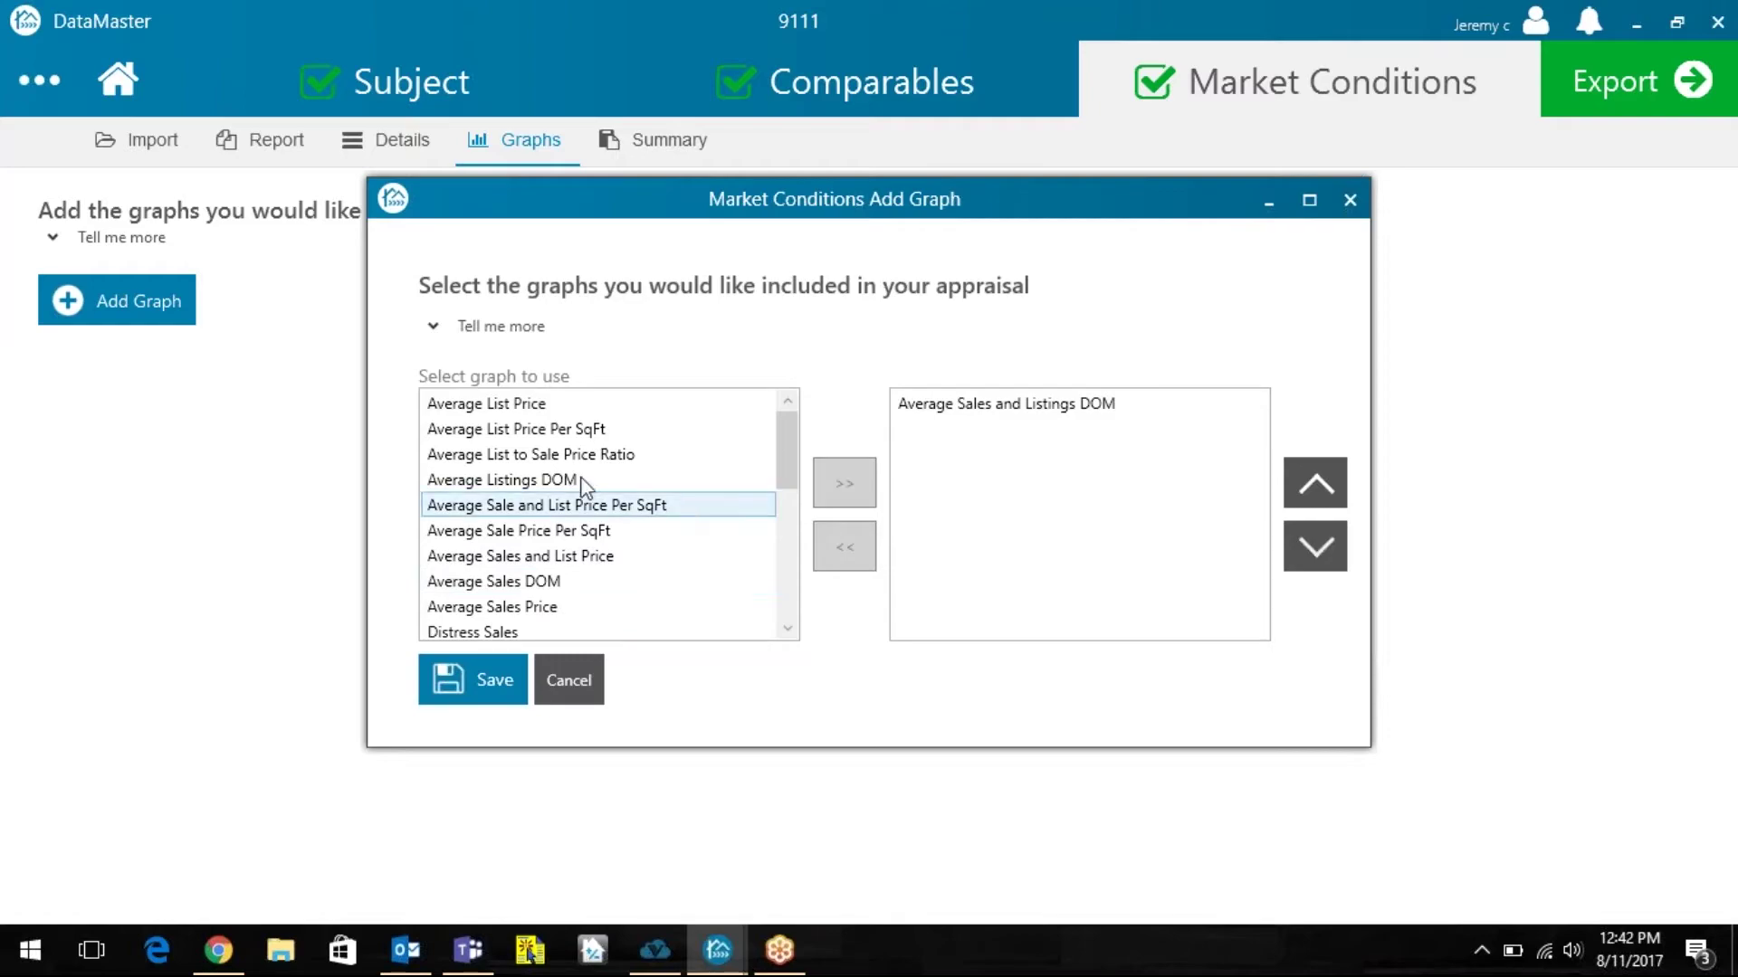
click(515, 404)
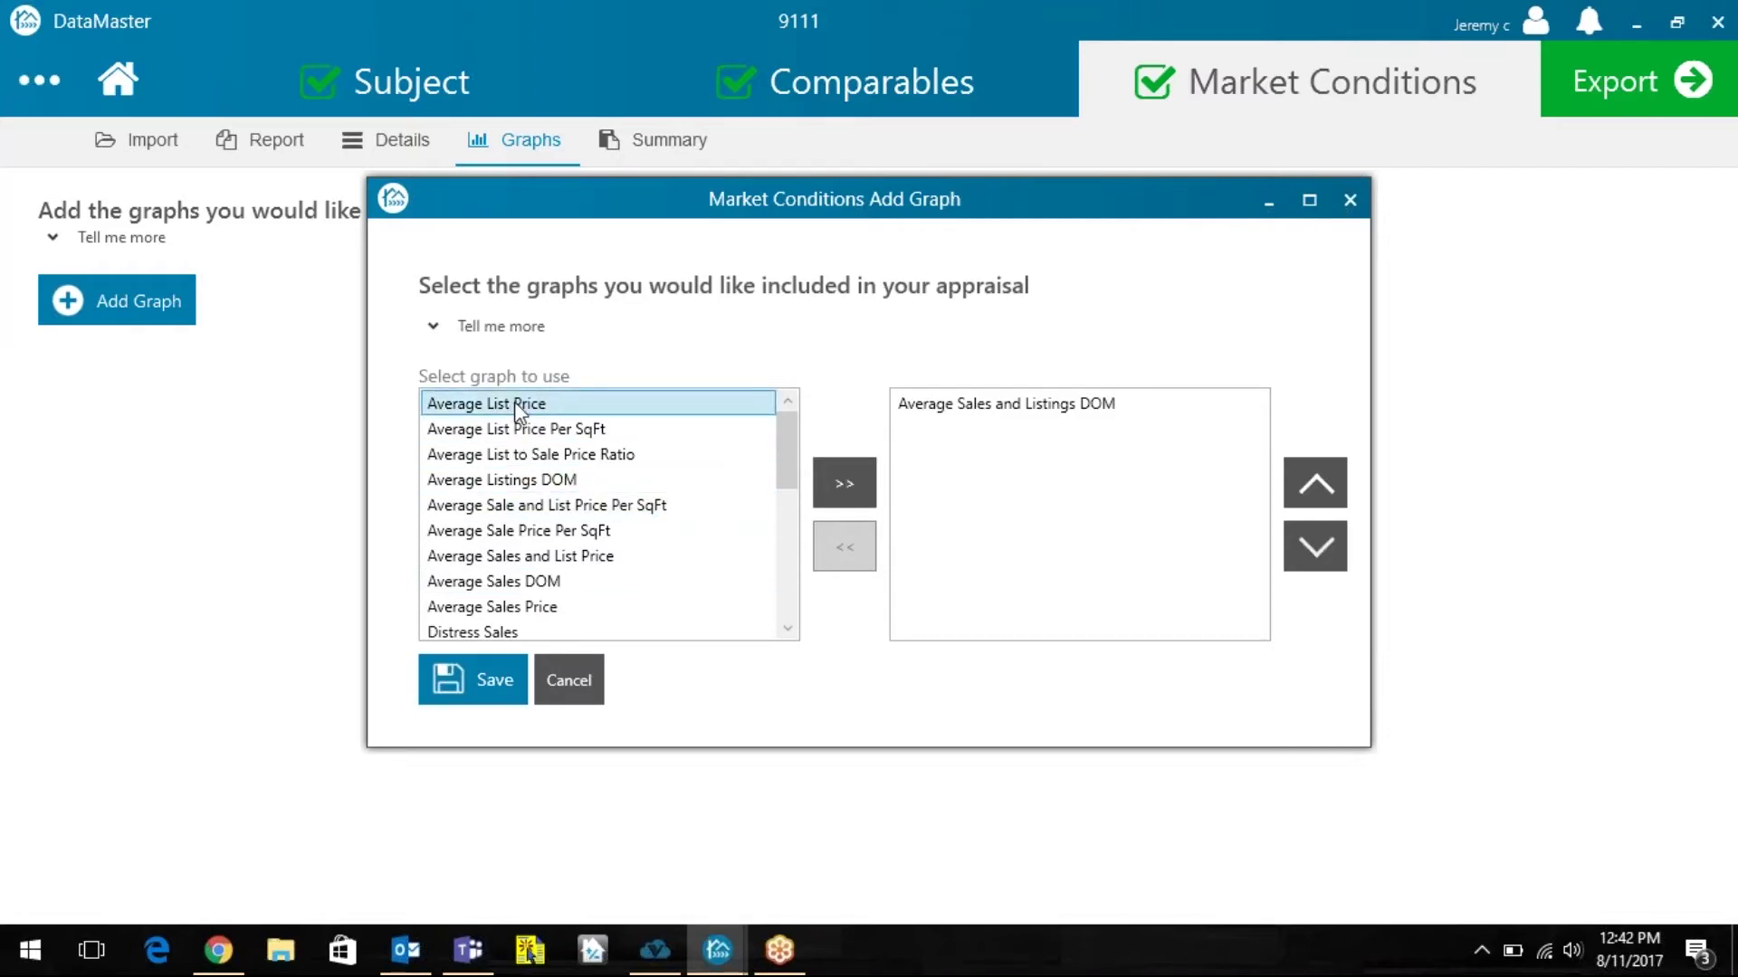
click(829, 481)
click(548, 480)
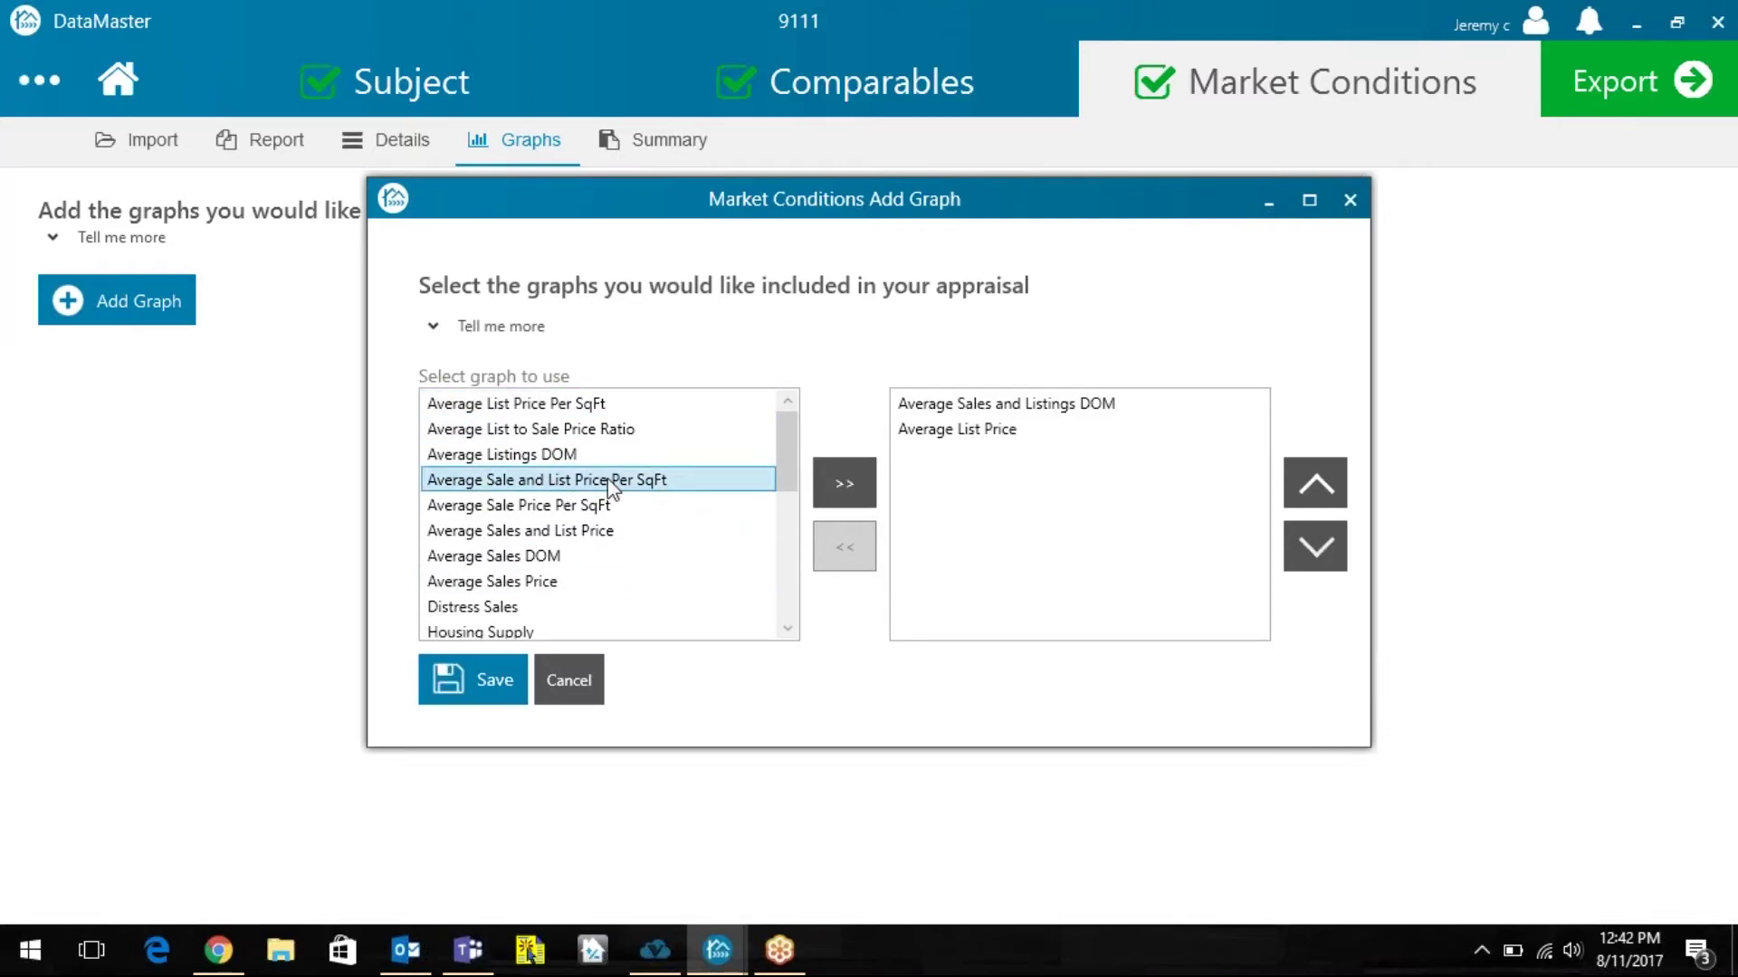
click(836, 487)
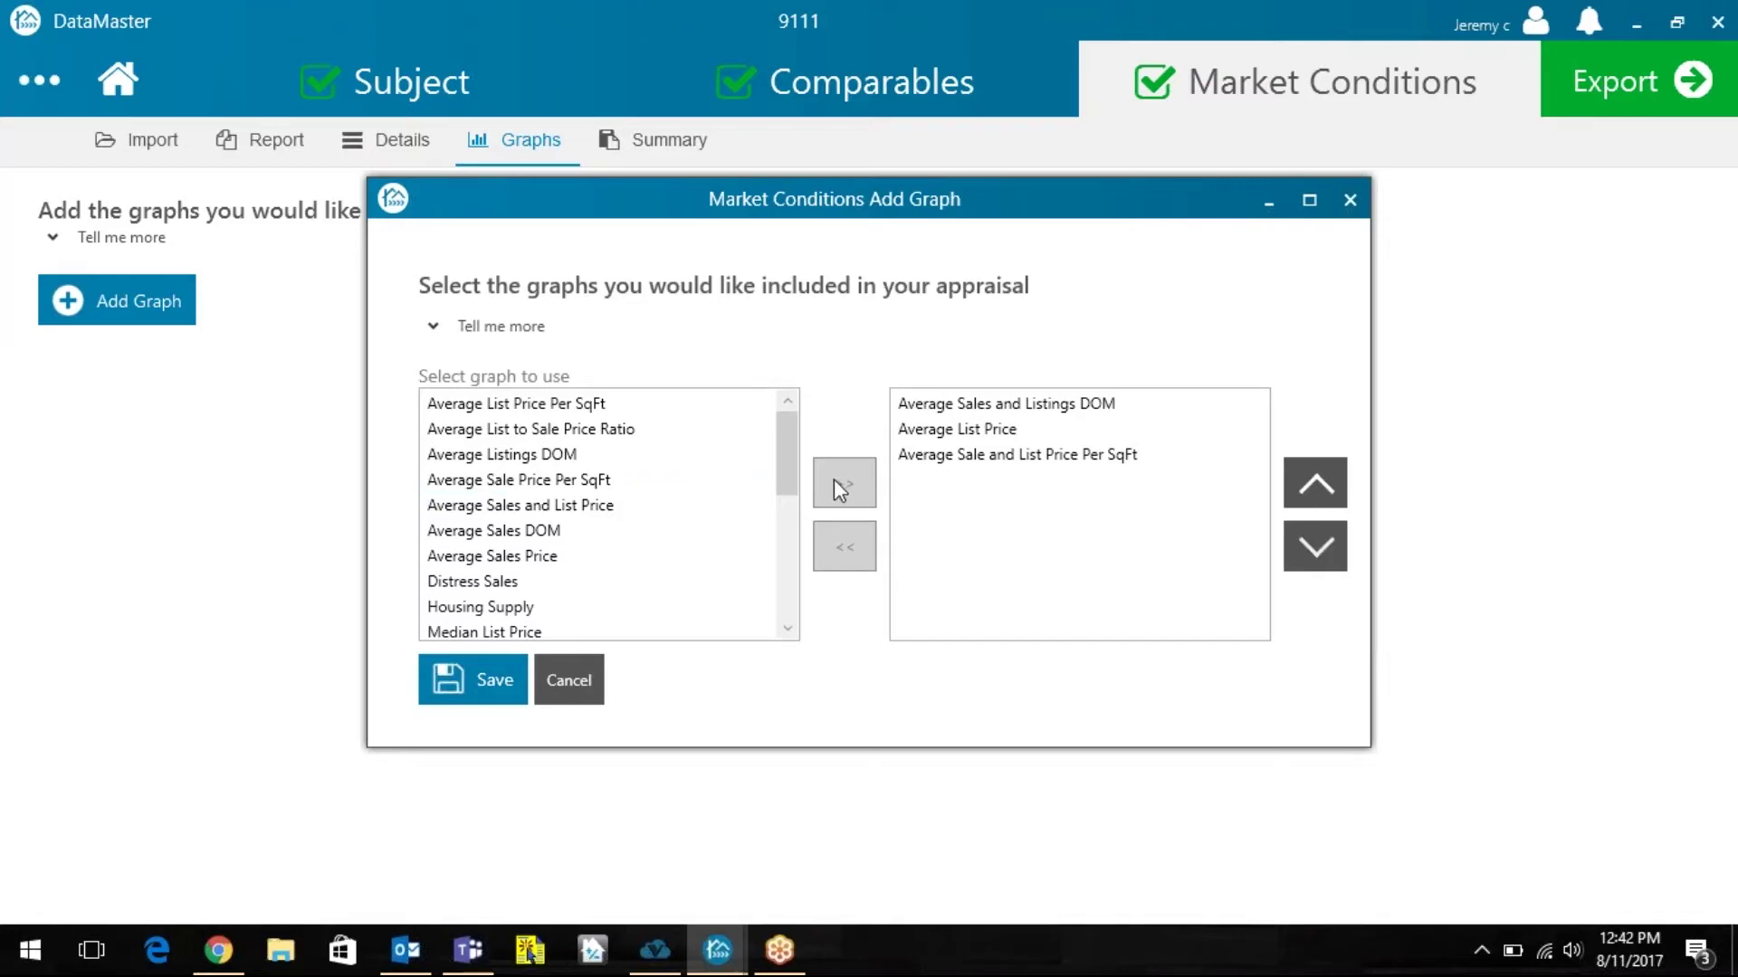
click(482, 695)
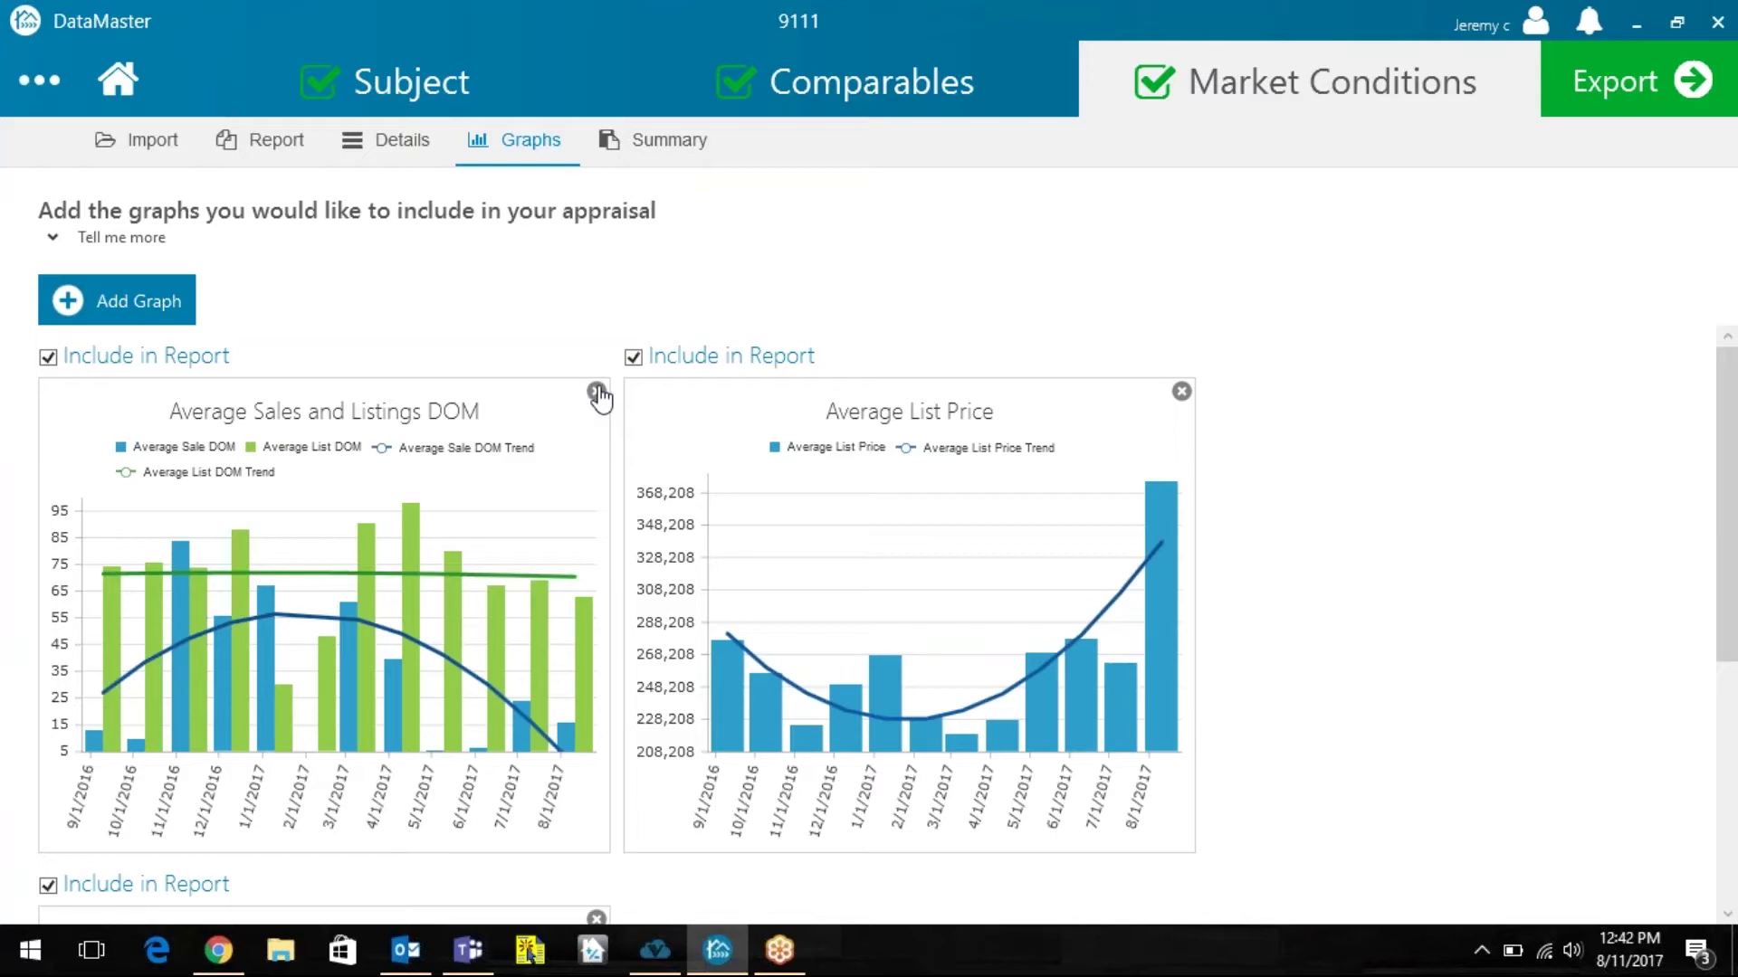
Review the market conditions summary, including the statistics tables, monthly charts and the pie charts by terms.
click(663, 155)
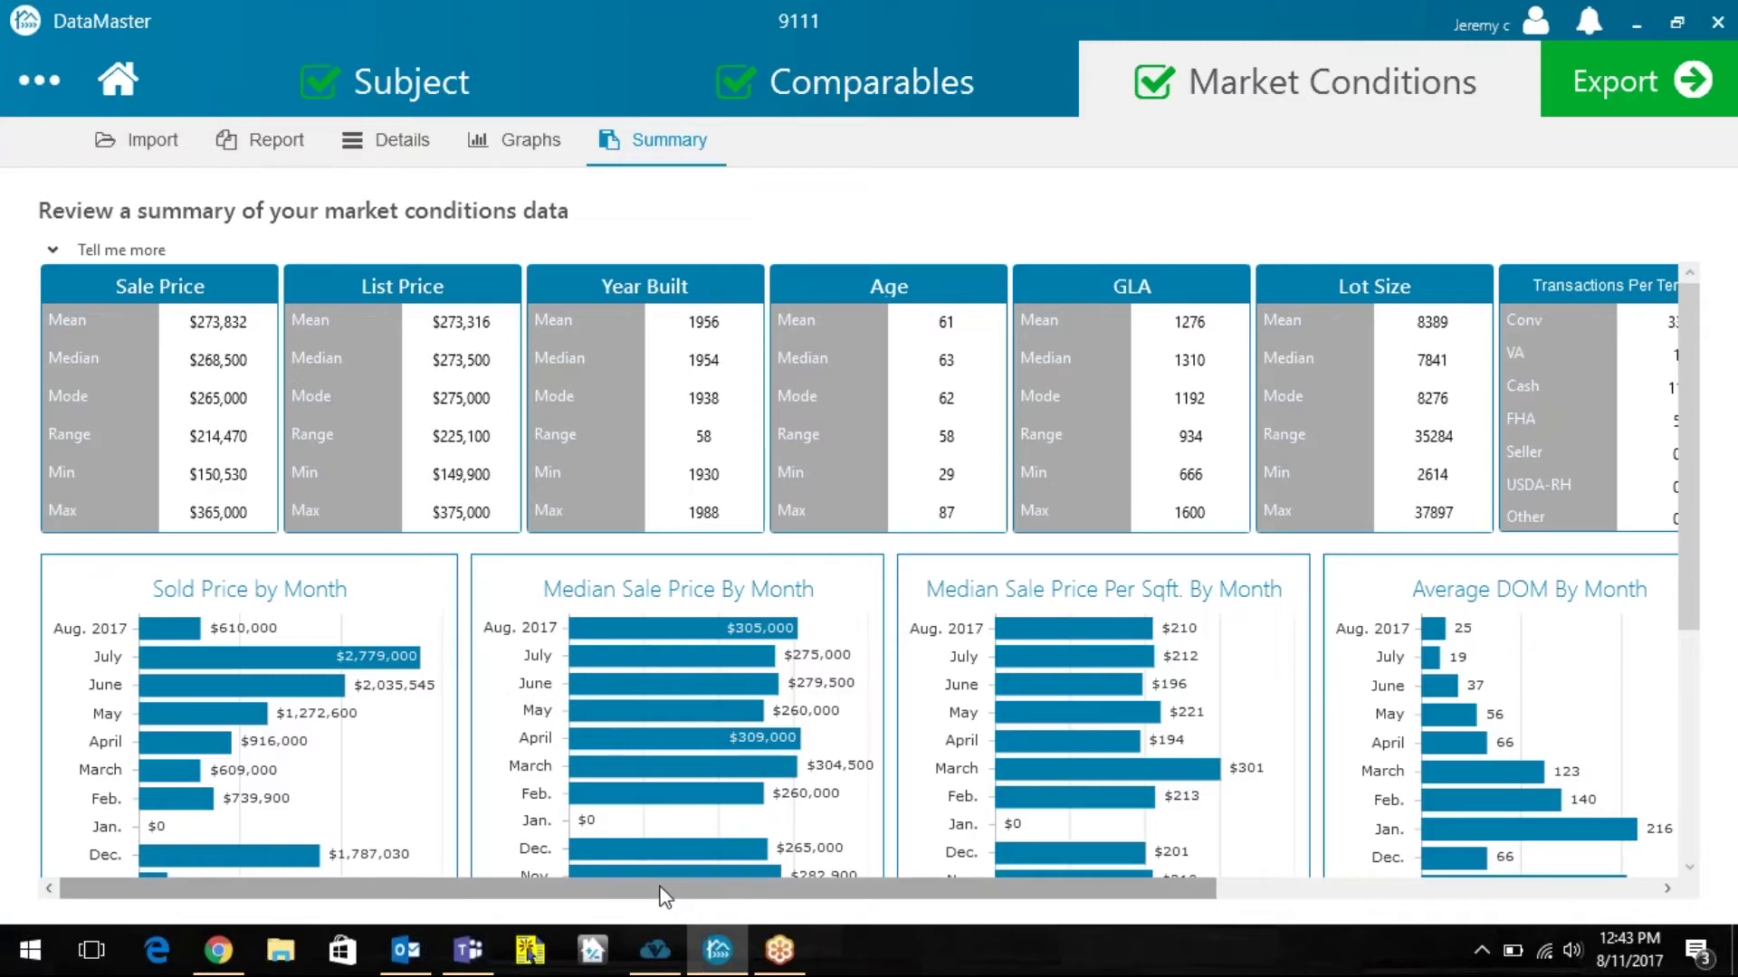
drag(666, 896, 1181, 866)
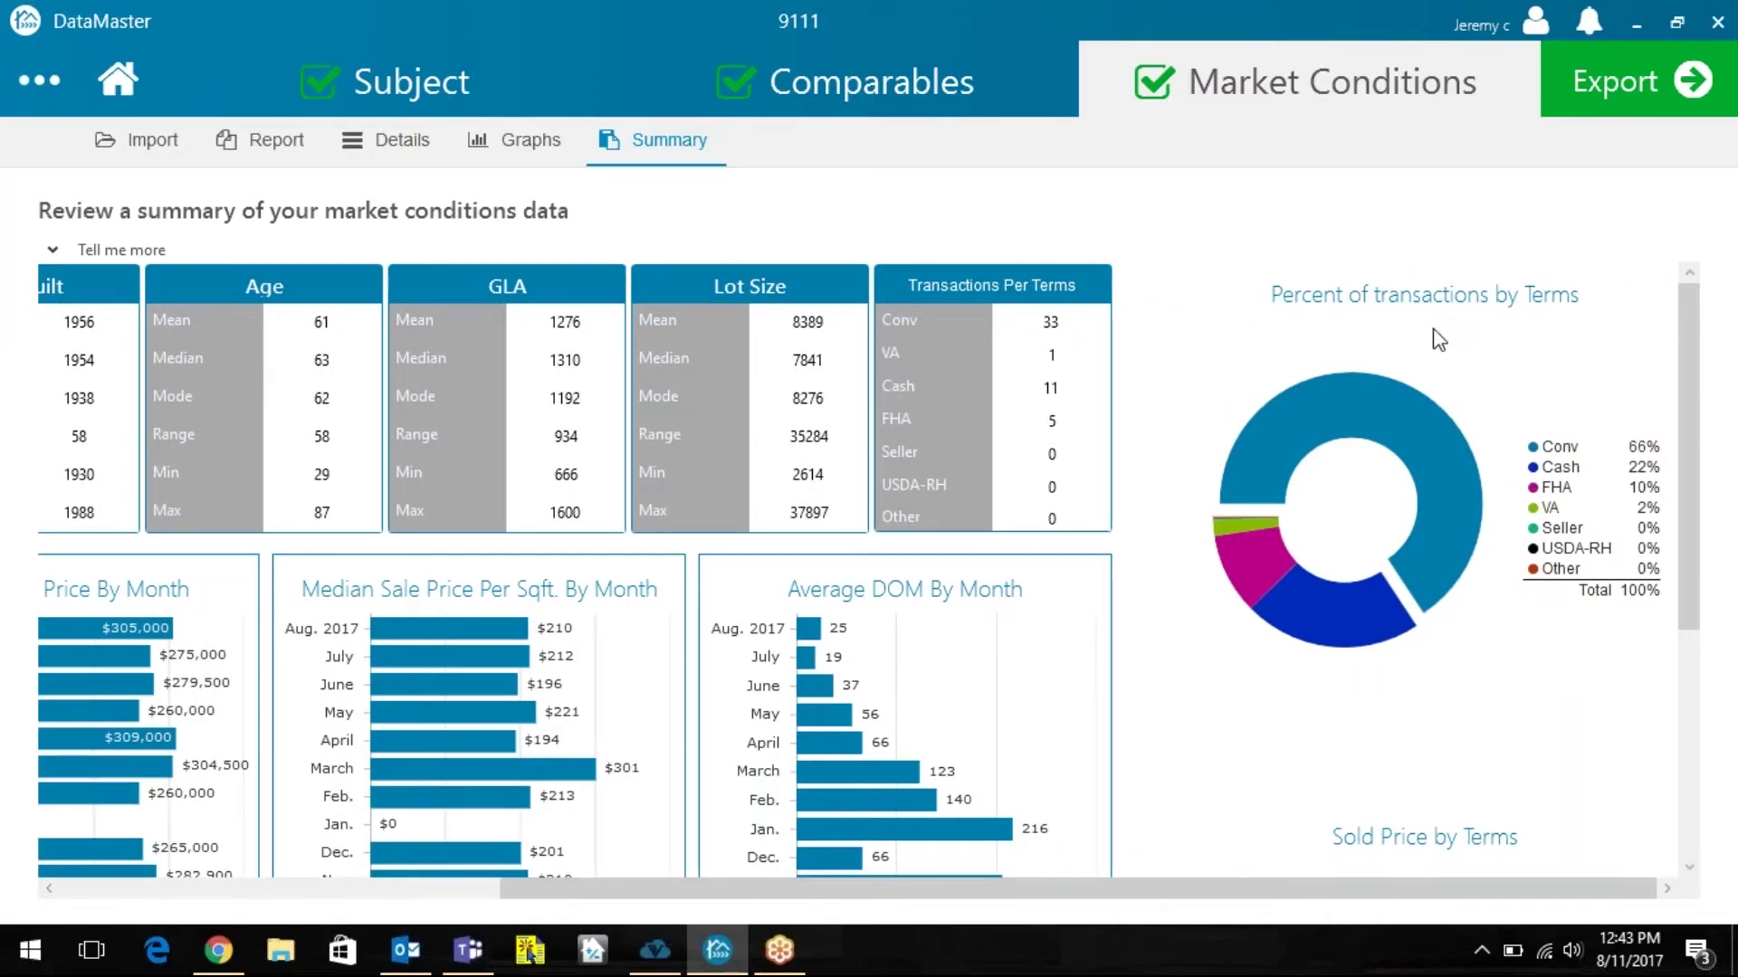
scroll(1507, 710, down, 3)
scroll(1507, 711, down, 4)
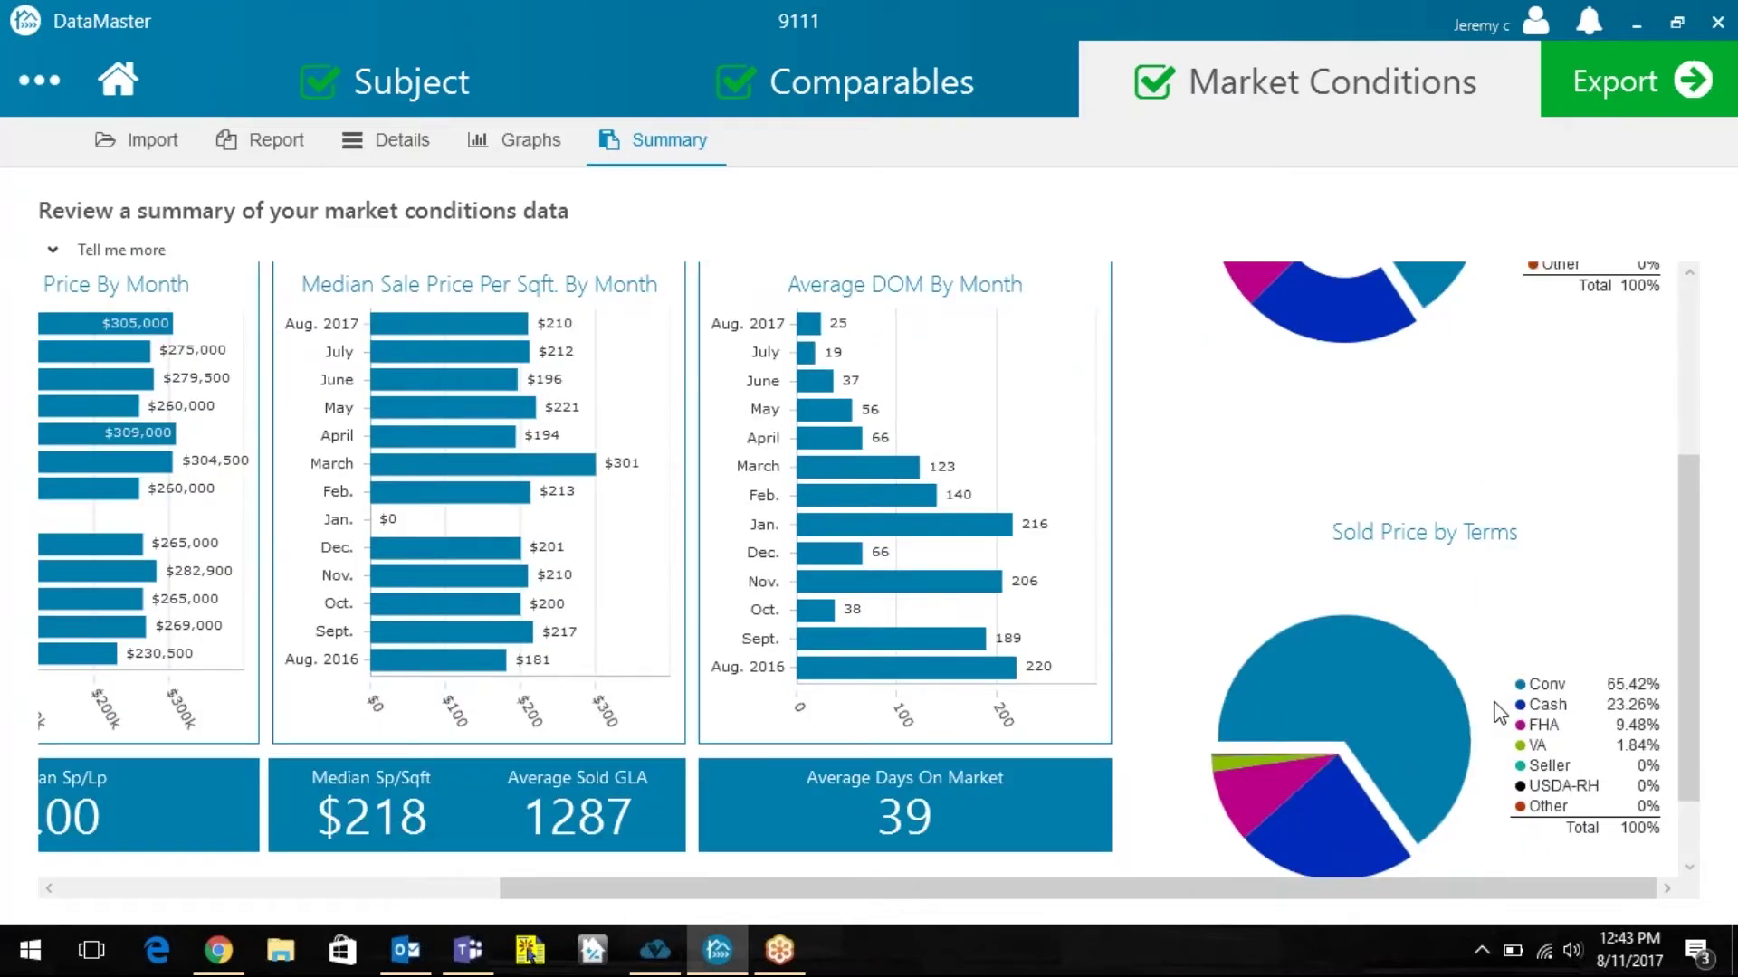
scroll(1498, 712, up, 6)
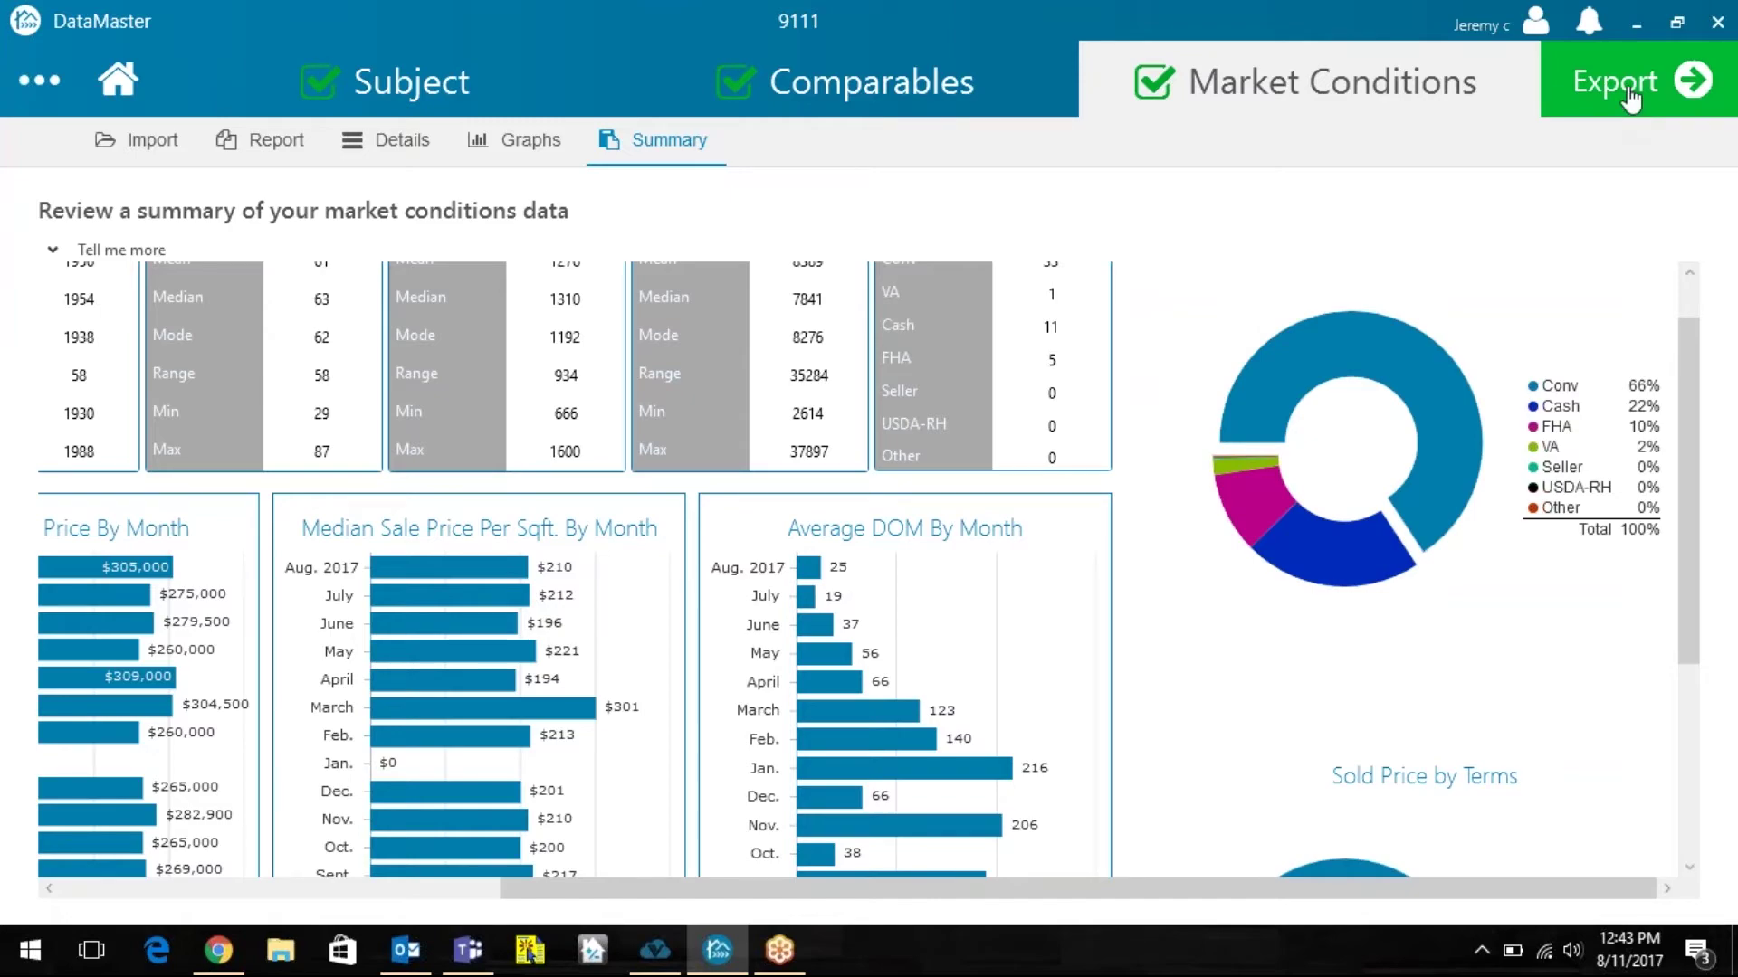
Go to the export review of the report and copy its exceptions text.
click(1626, 100)
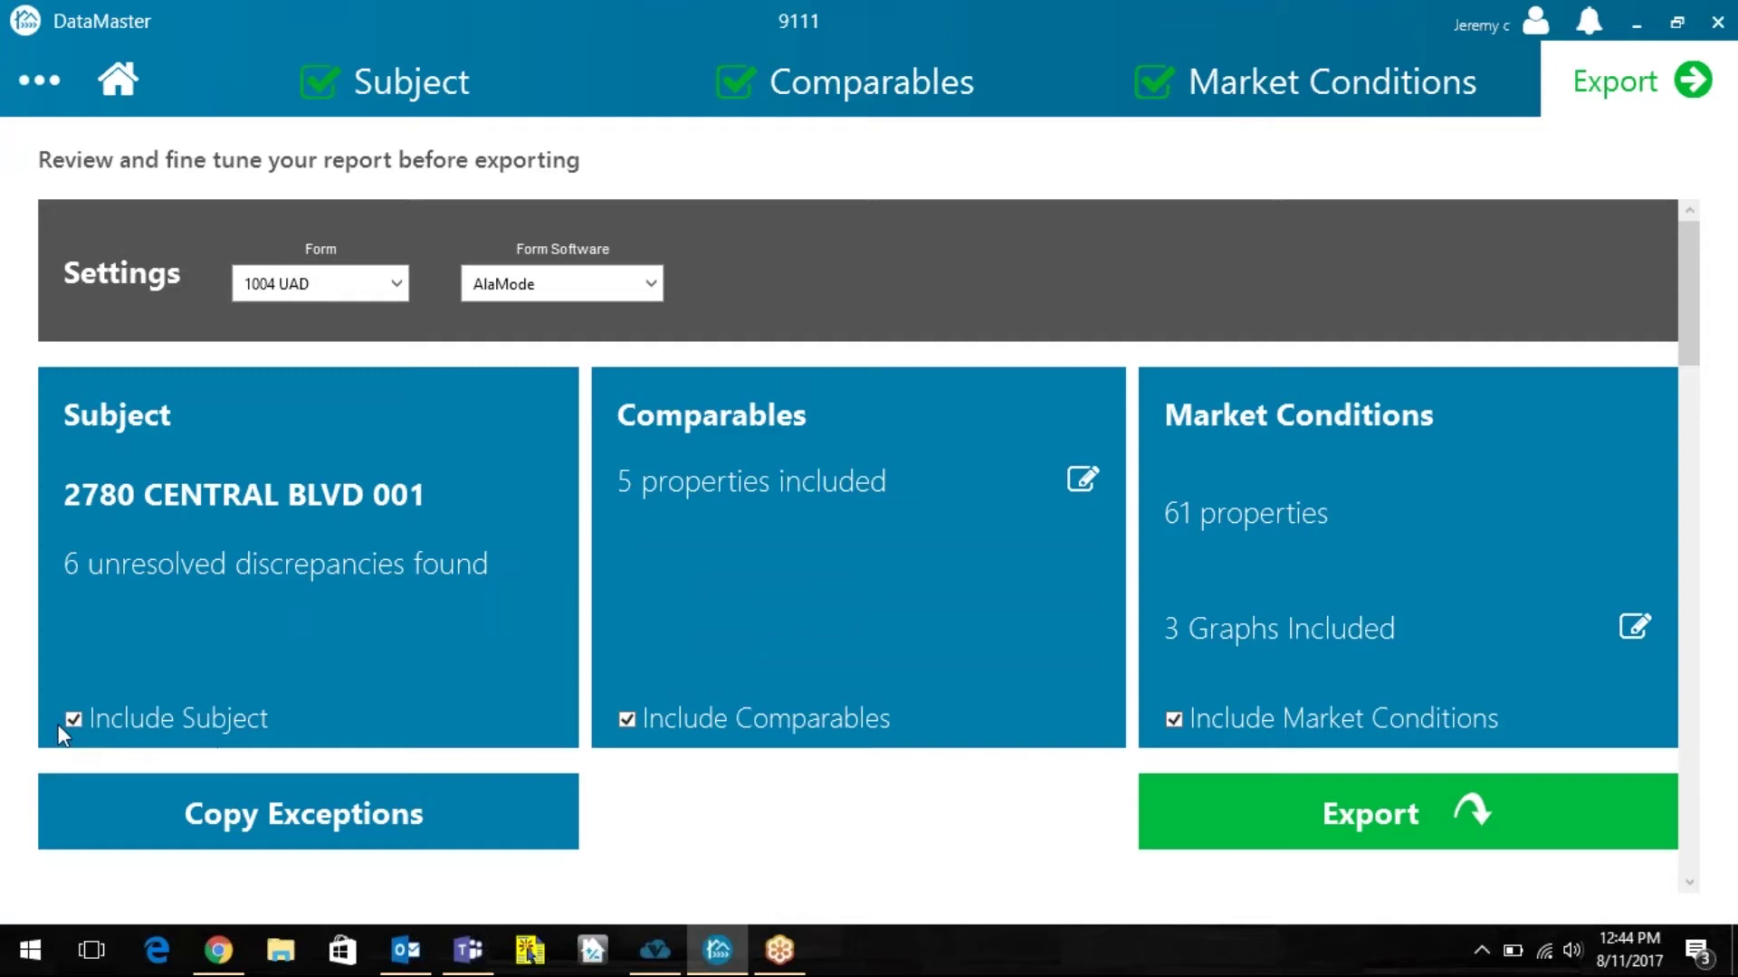
scroll(800, 720, down, 5)
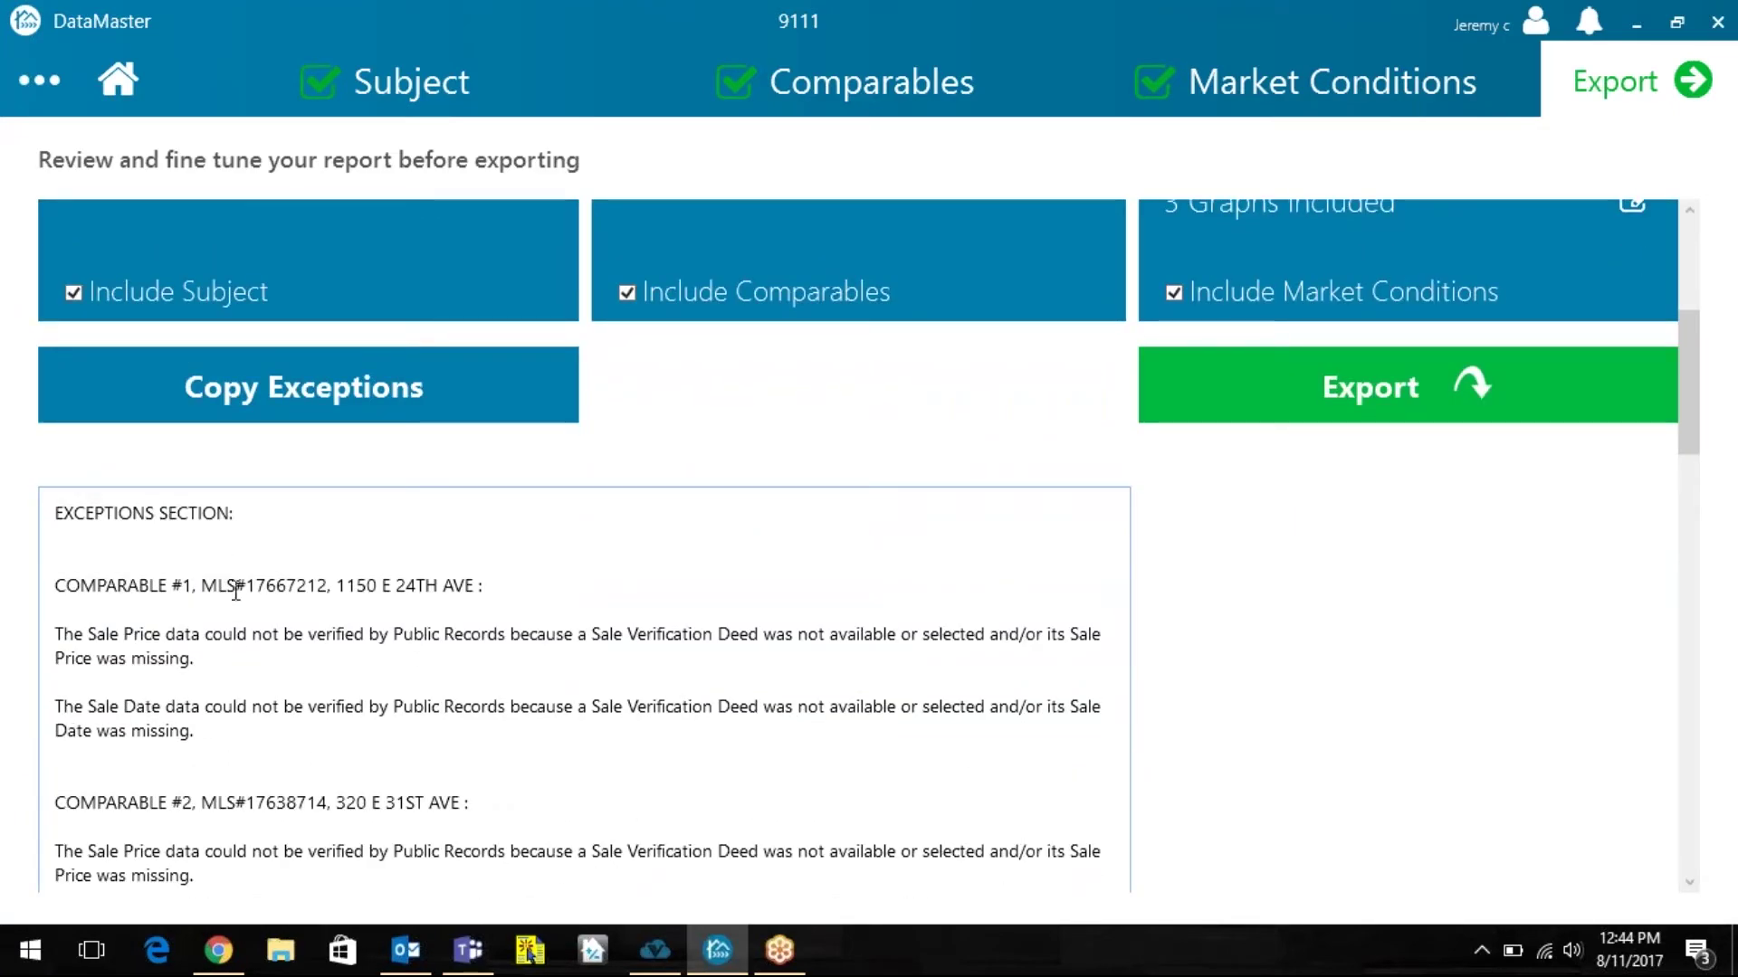
click(303, 387)
Export the subject, comparables and market conditions to the AlaMode form software, importing them as a new report.
click(1256, 409)
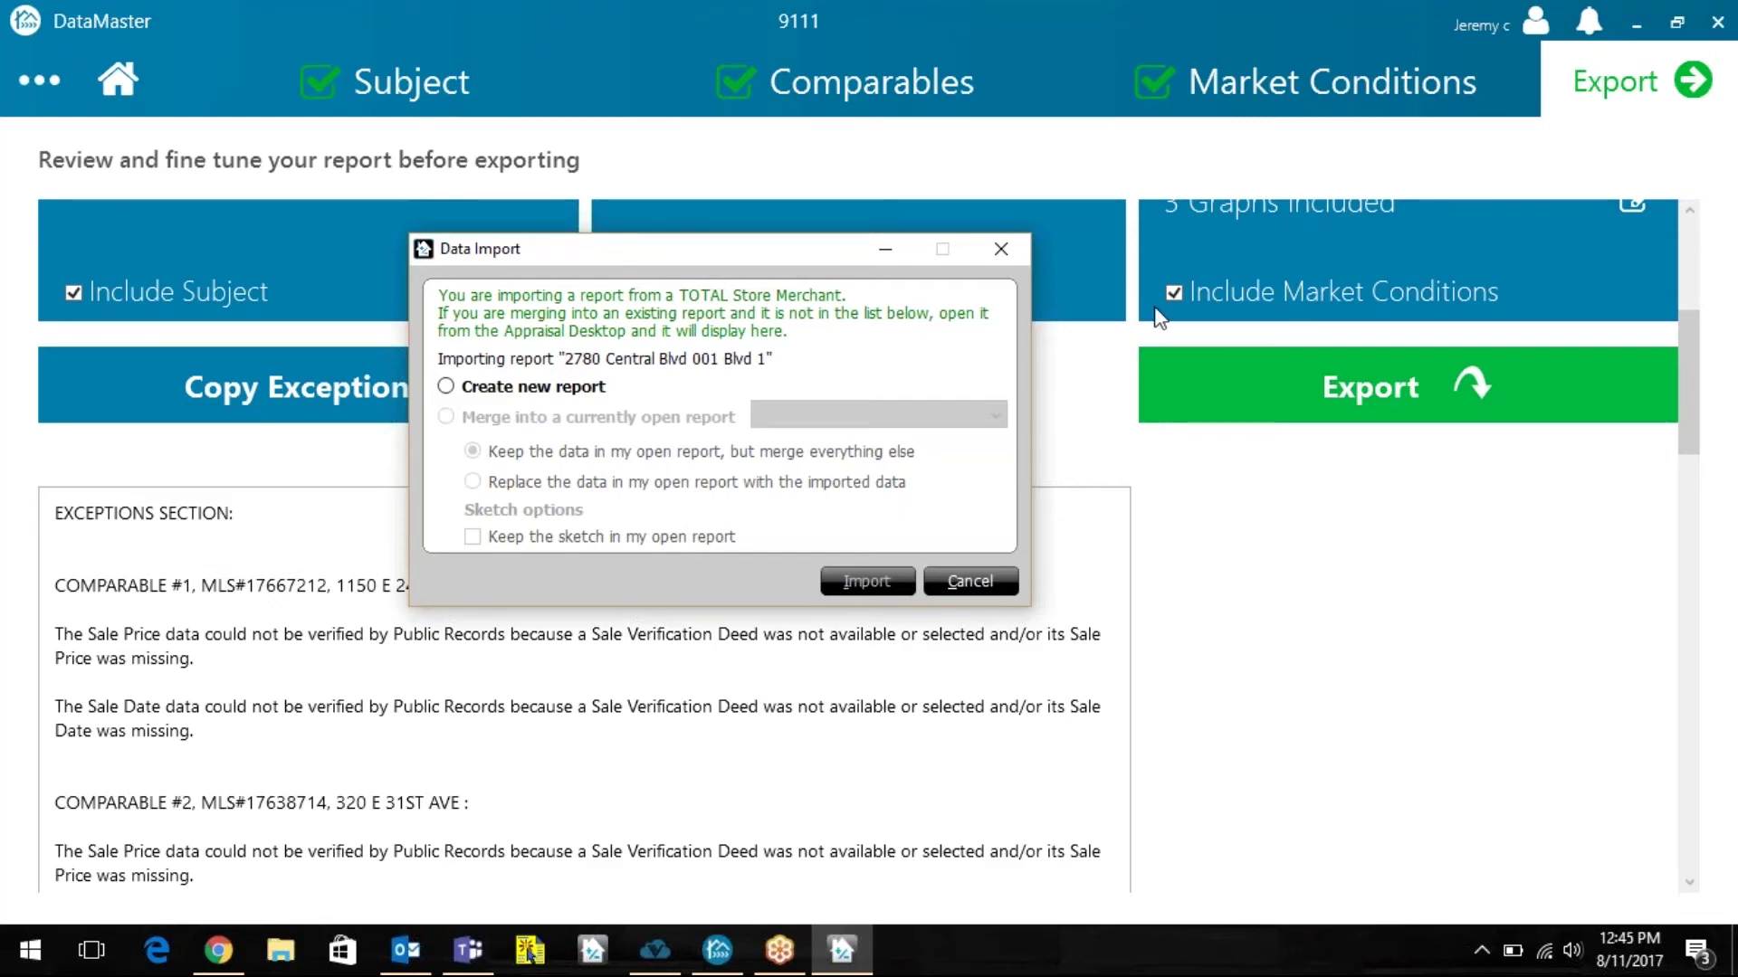
click(447, 387)
click(887, 583)
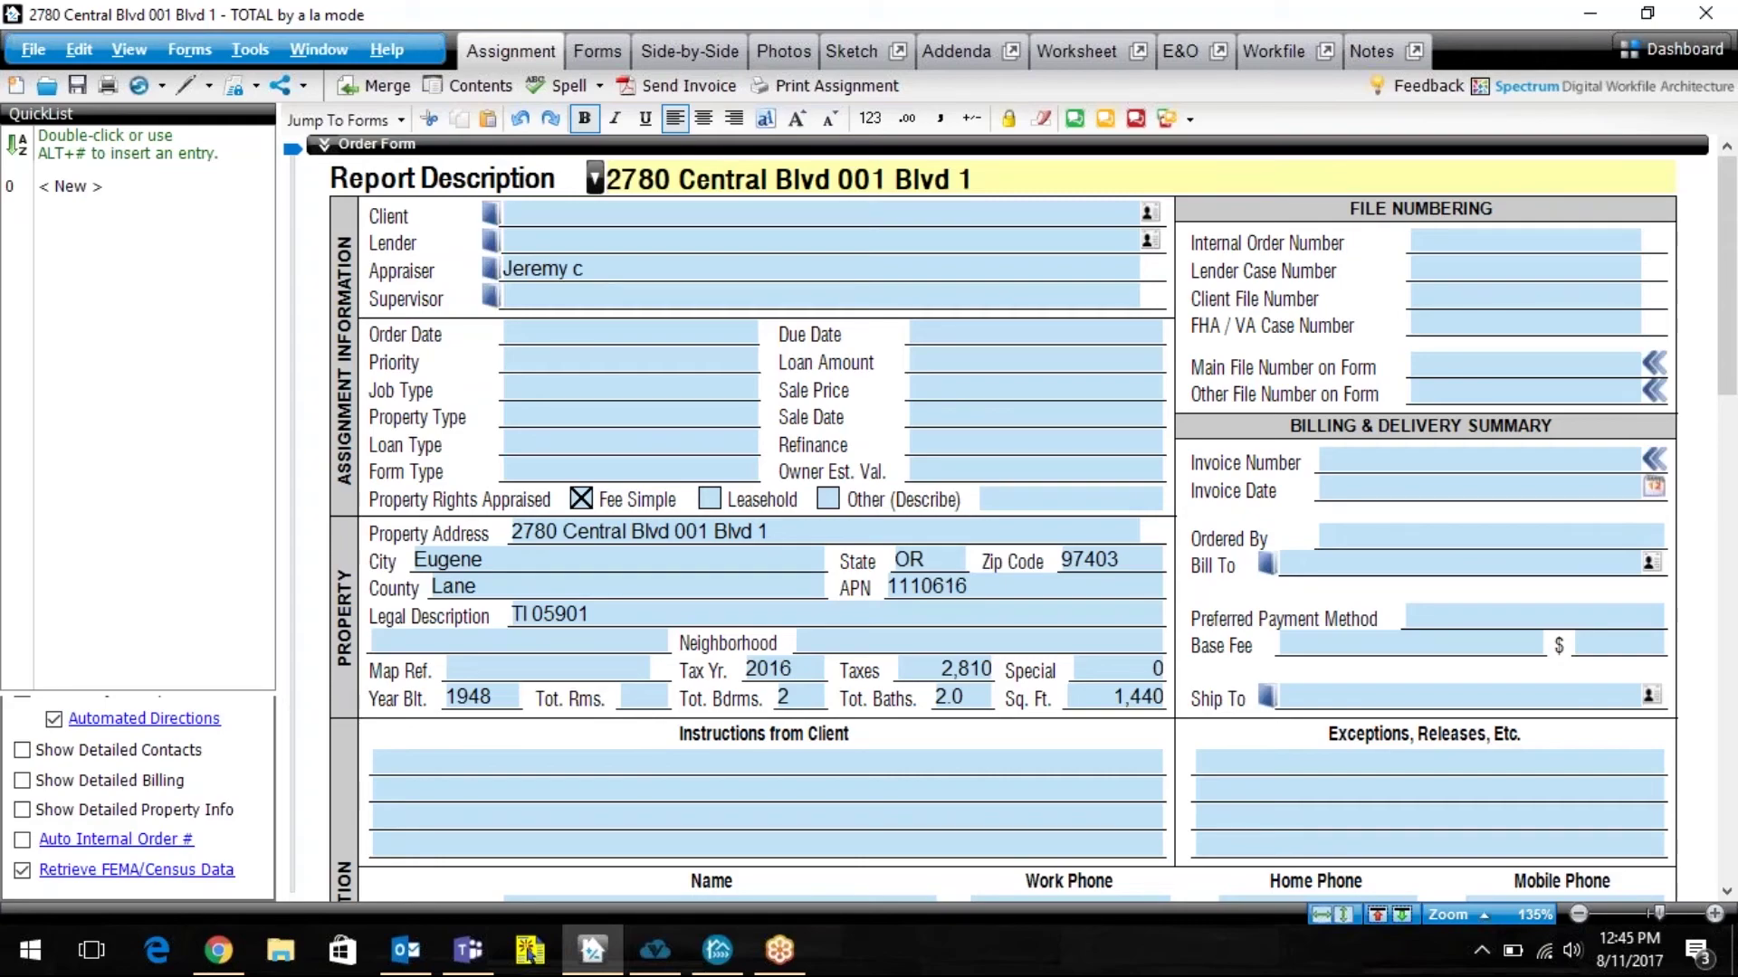
Examine the imported appraisal form in TOTAL, from the subject and site sections through the sales comparison grid.
click(593, 51)
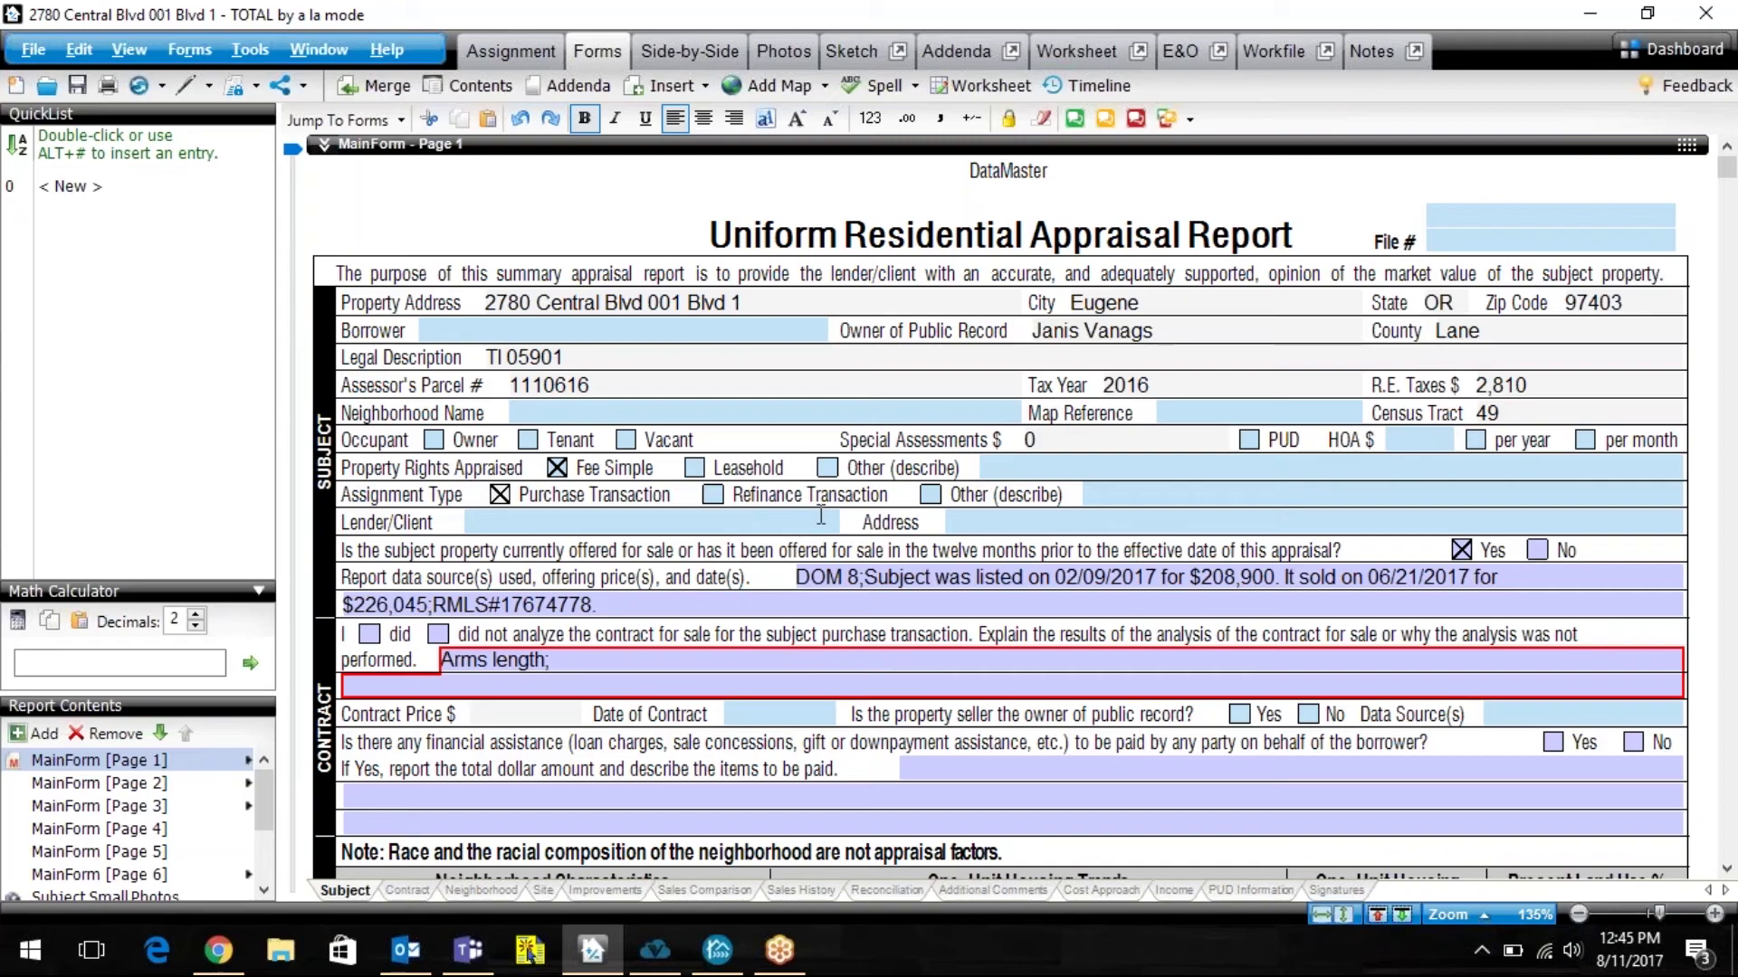
scroll(769, 720, down, 7)
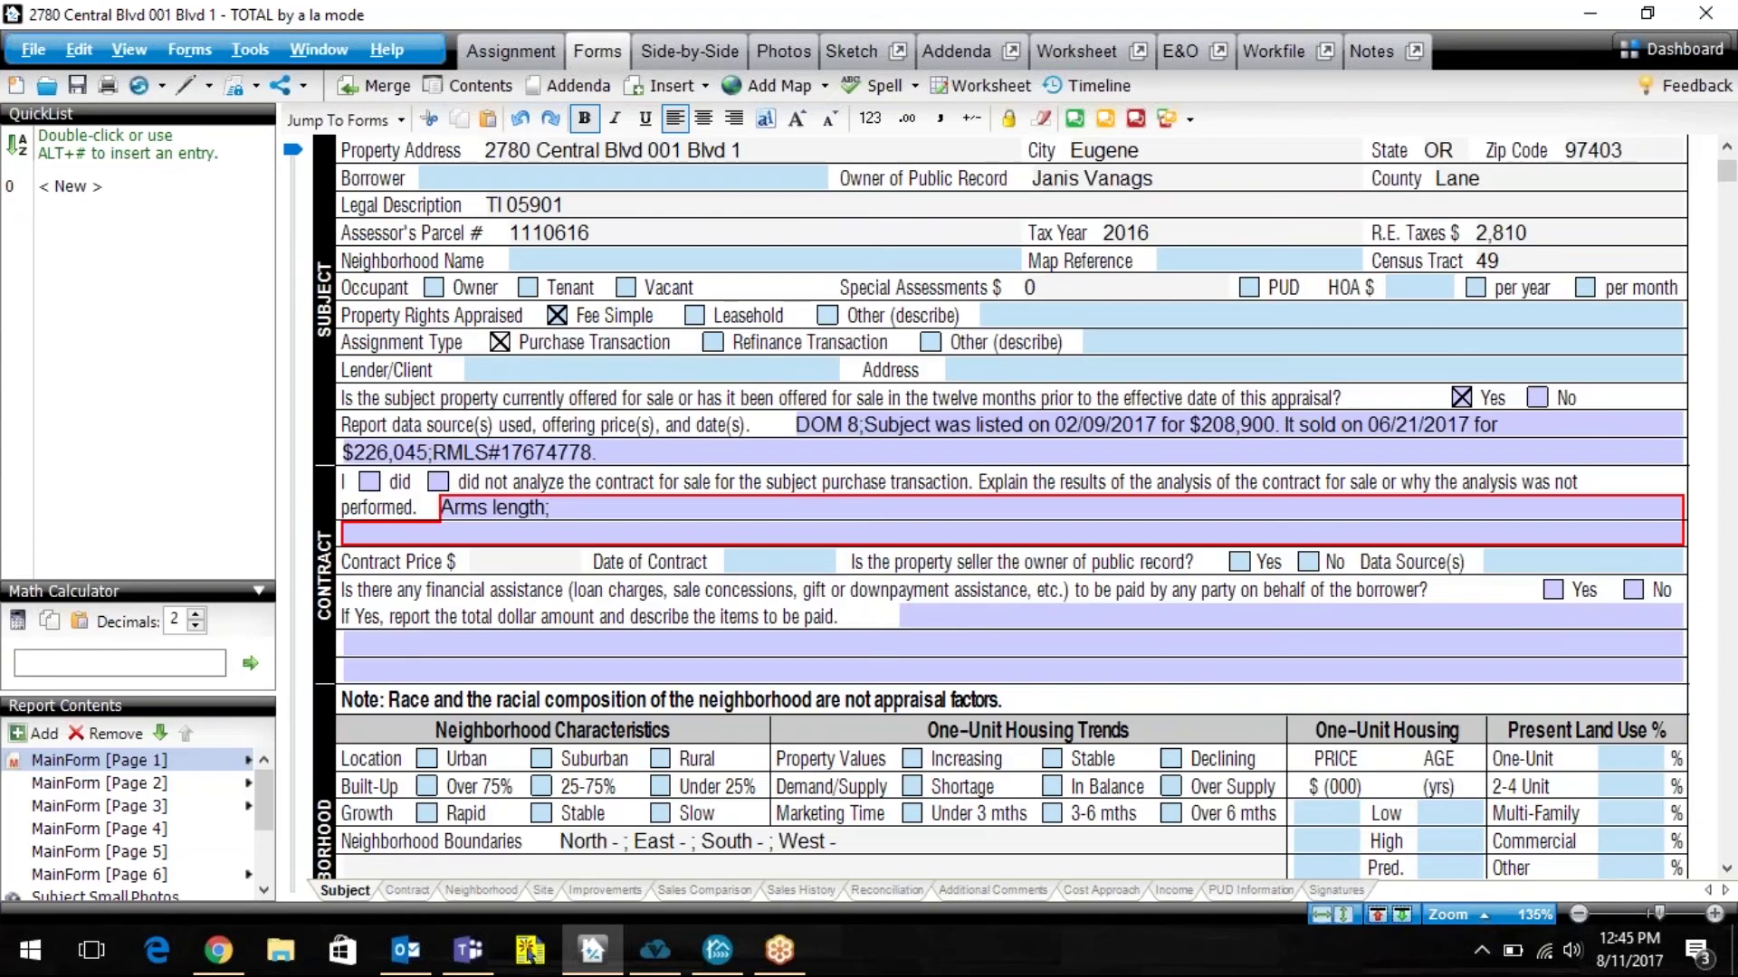
scroll(1002, 507, down, 12)
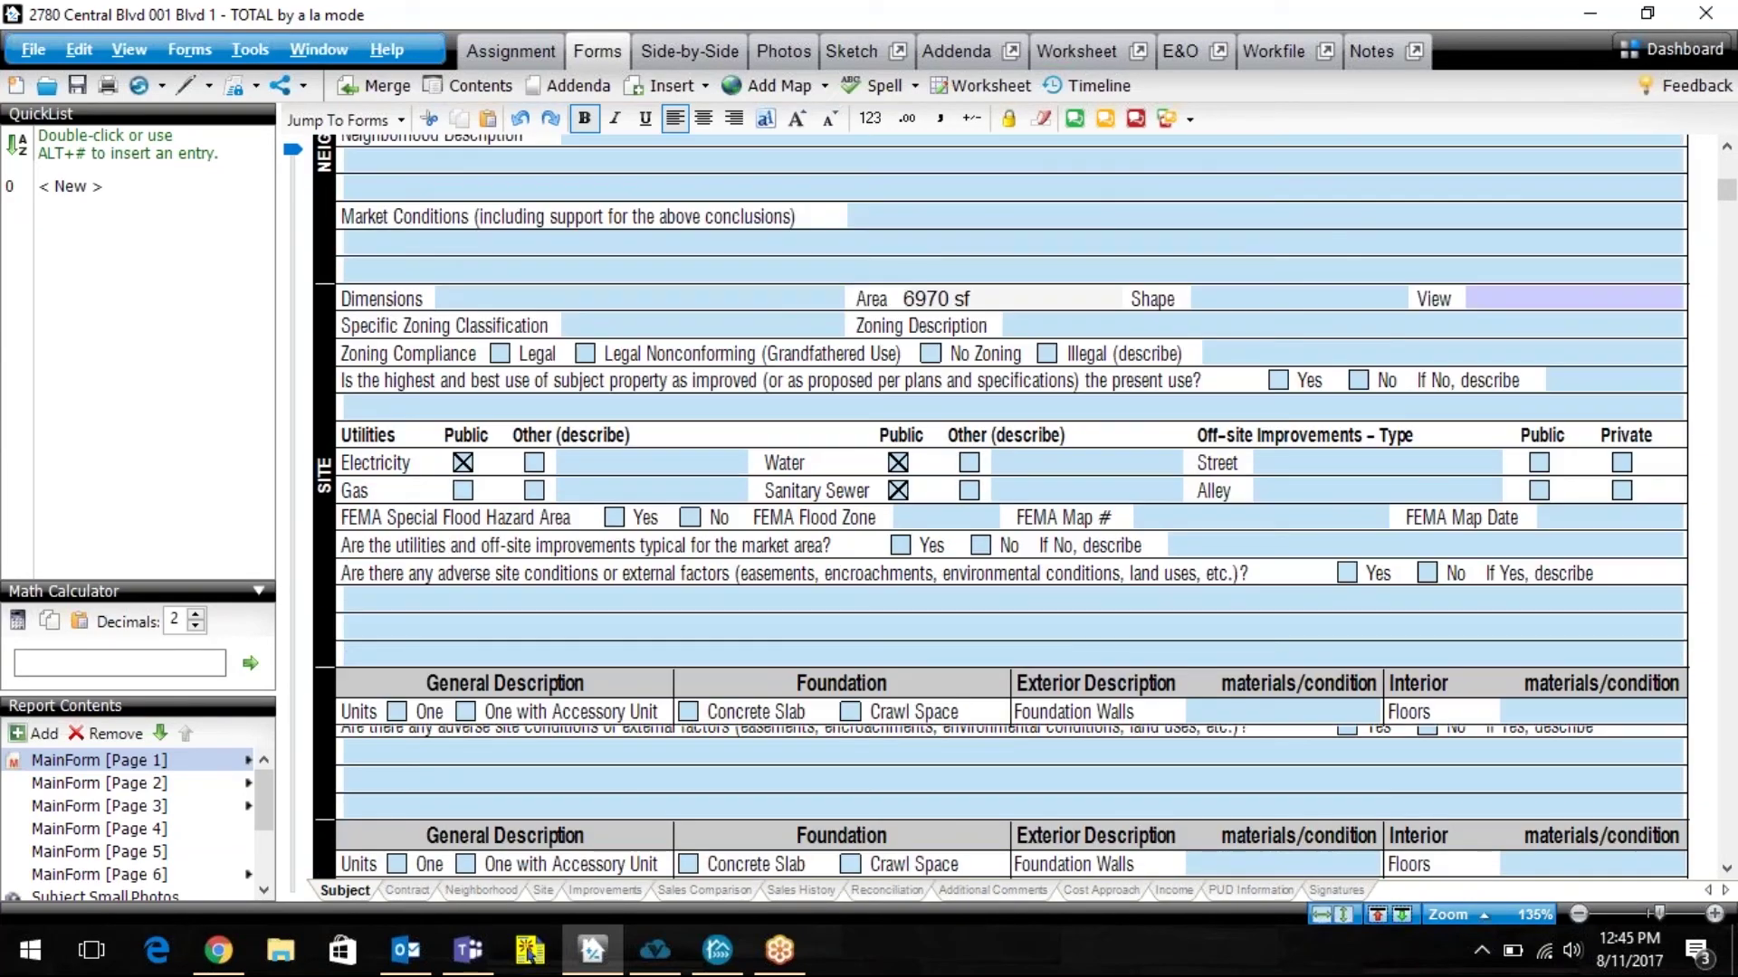
scroll(1003, 506, down, 7)
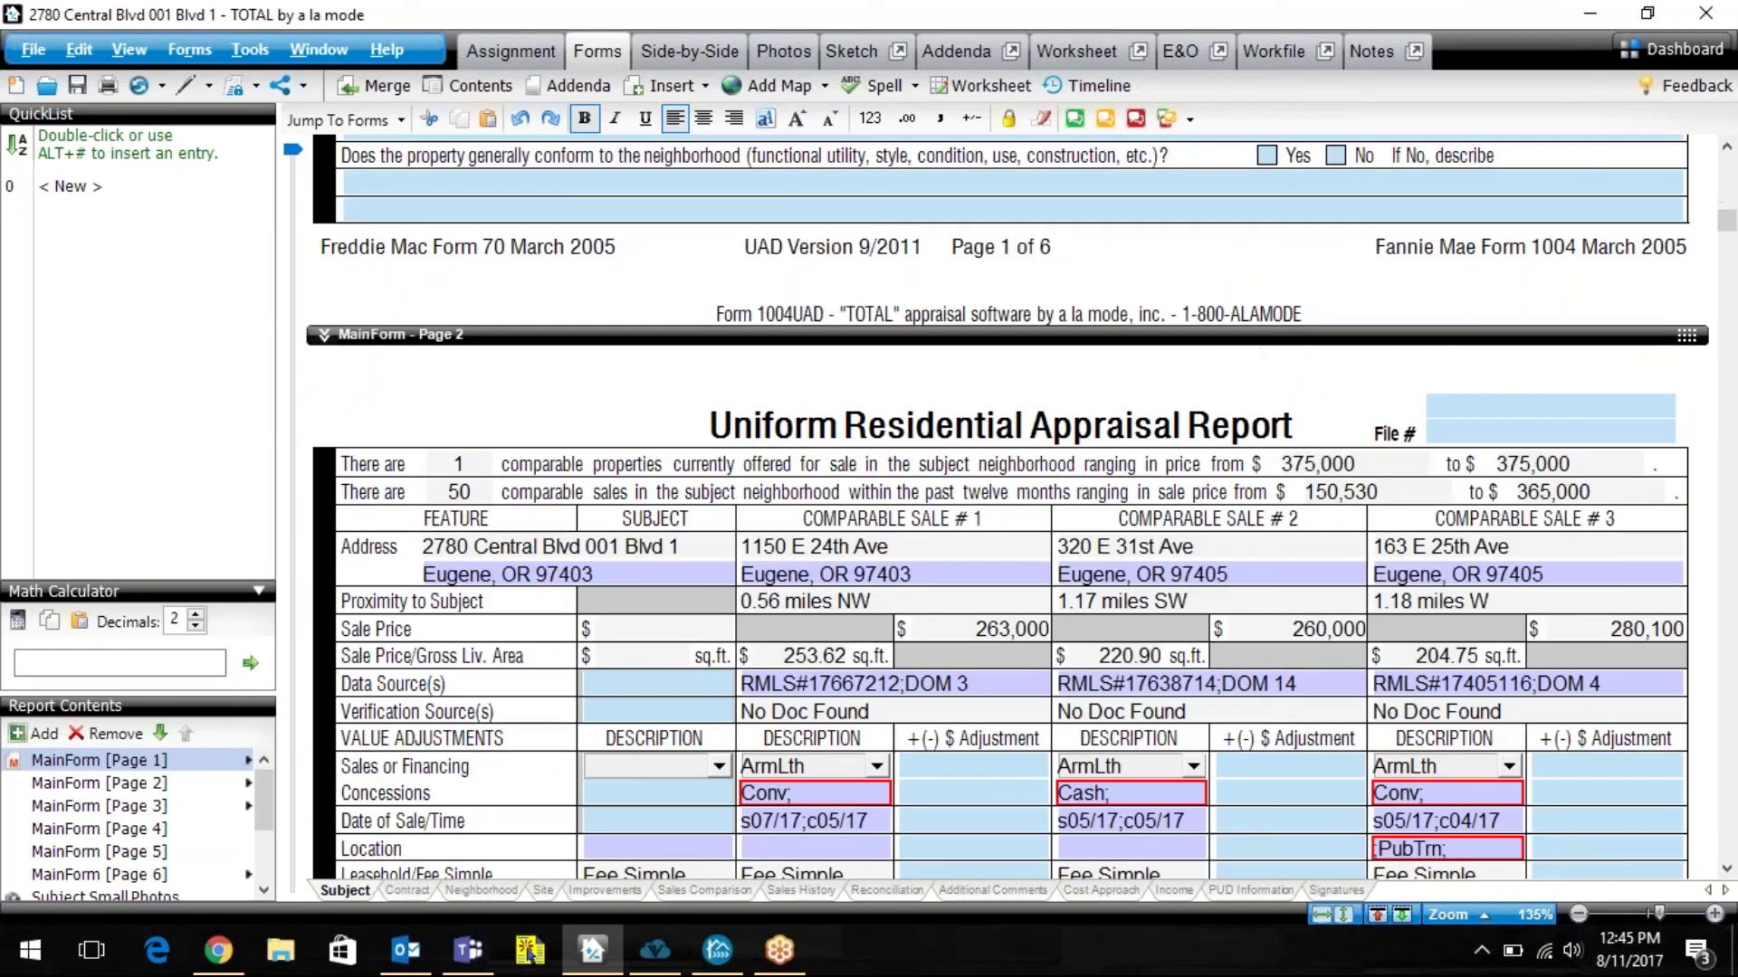
scroll(1002, 507, down, 3)
scroll(1003, 507, up, 2)
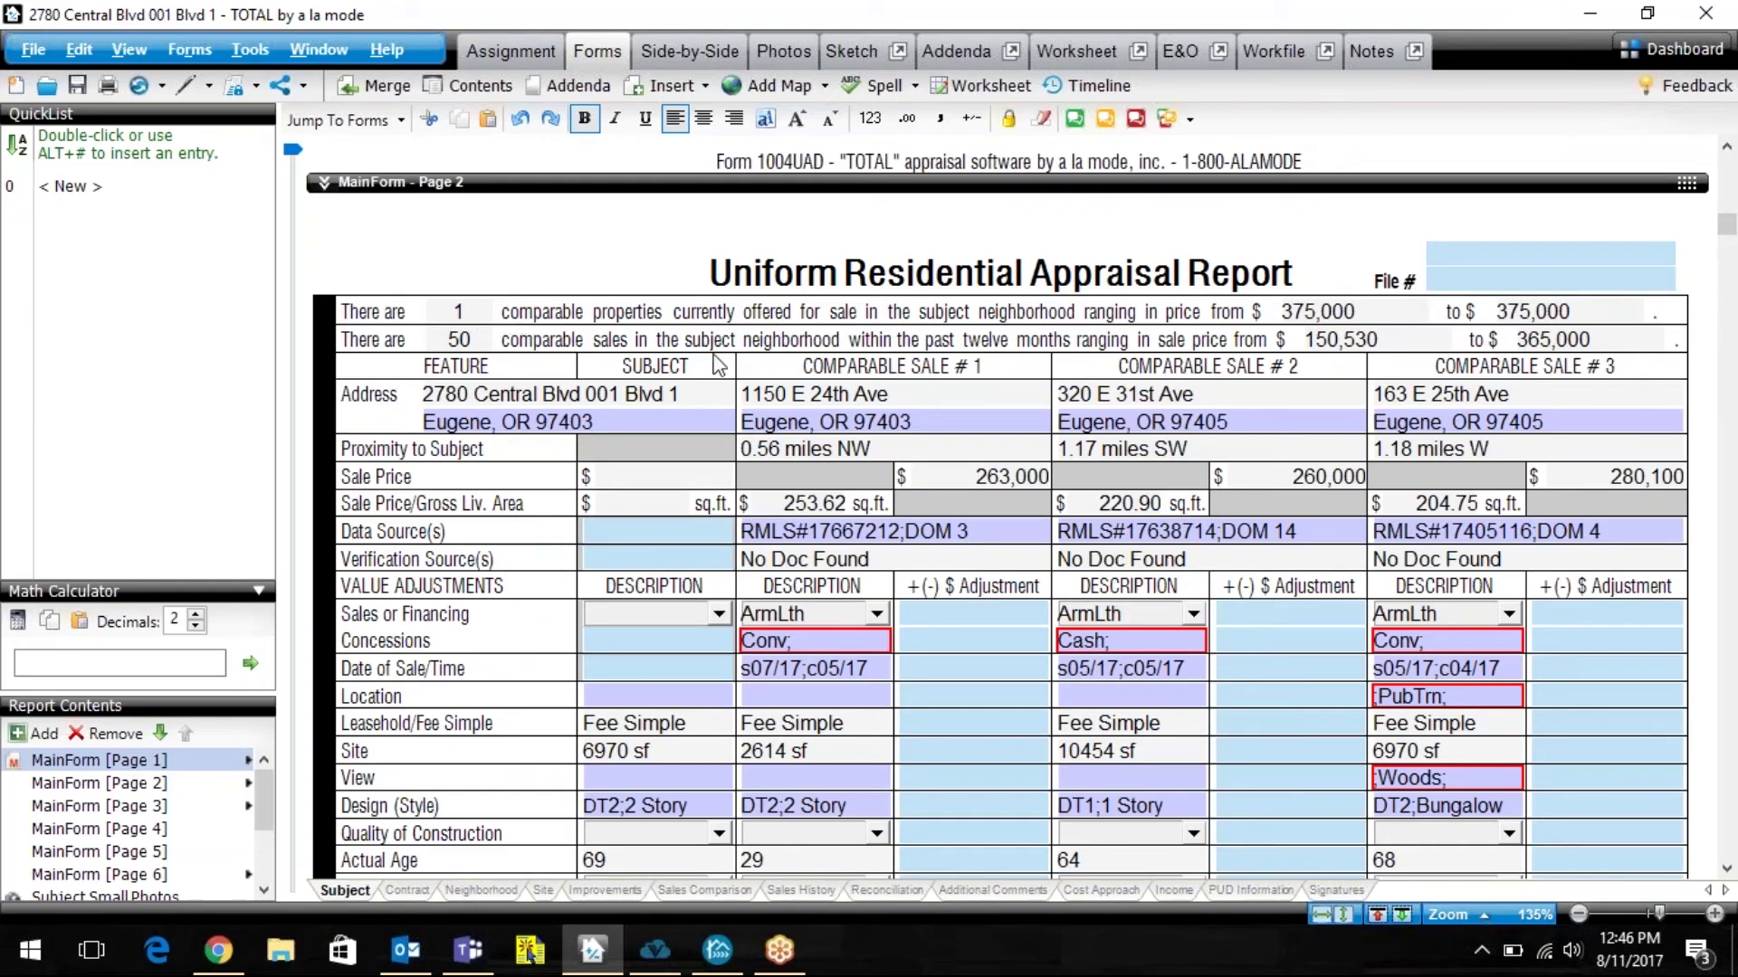
scroll(776, 649, down, 5)
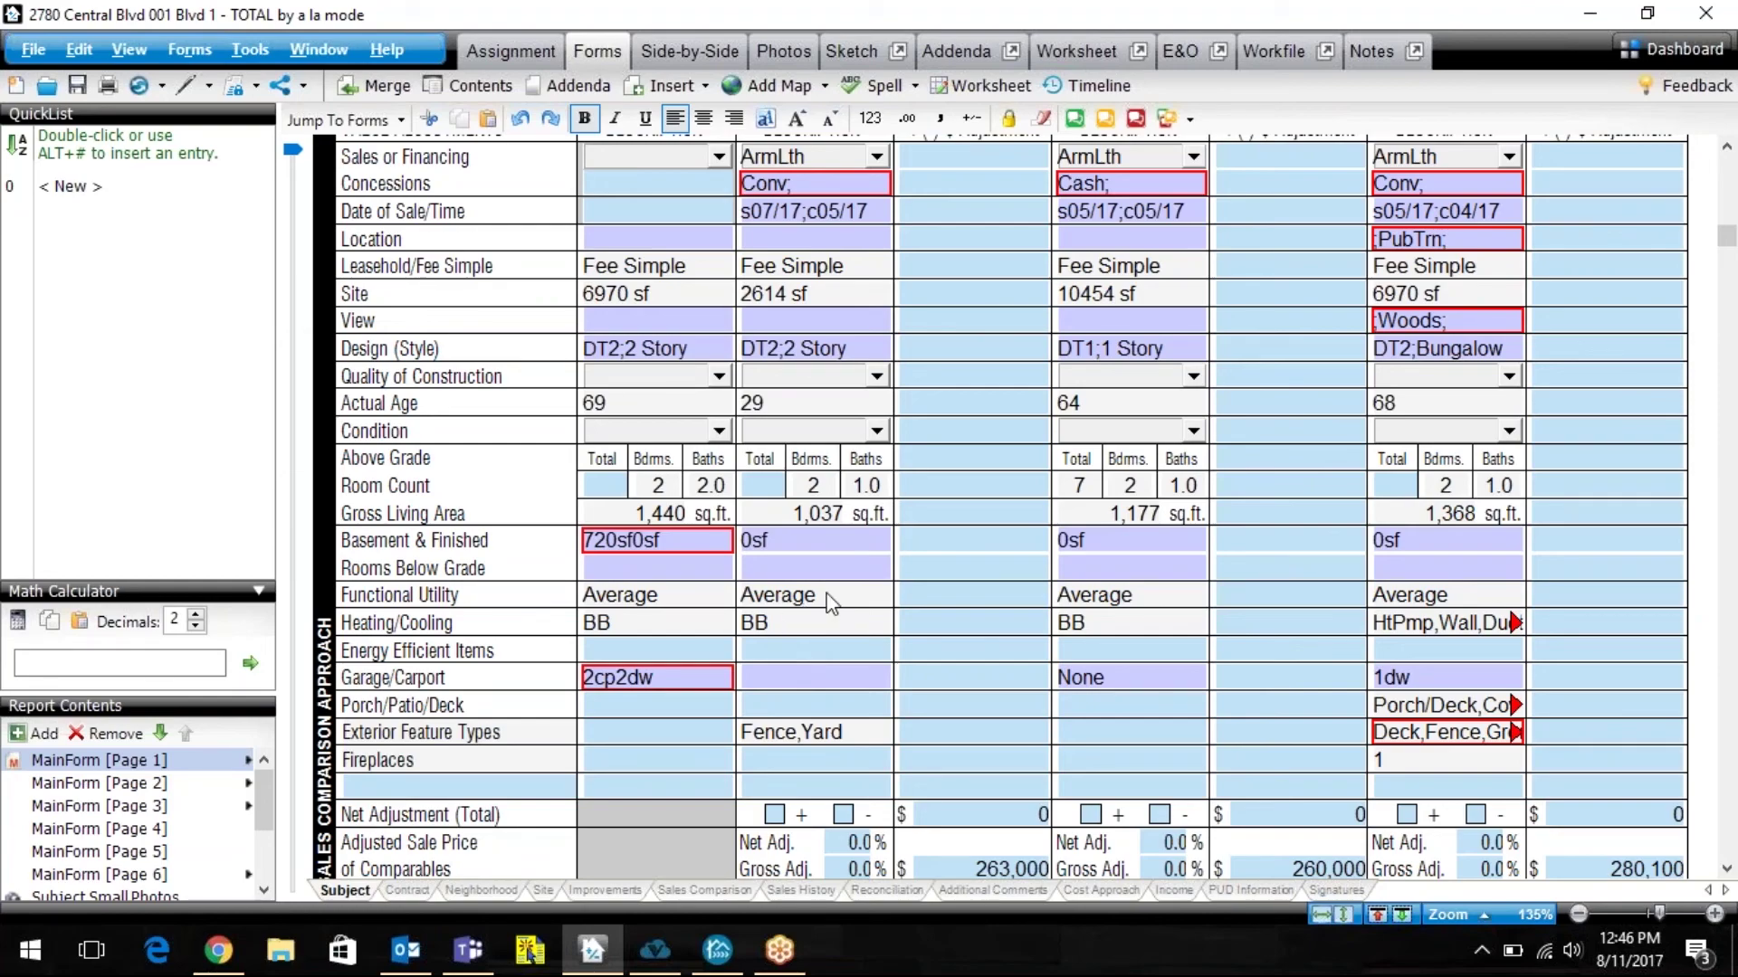
scroll(765, 757, down, 2)
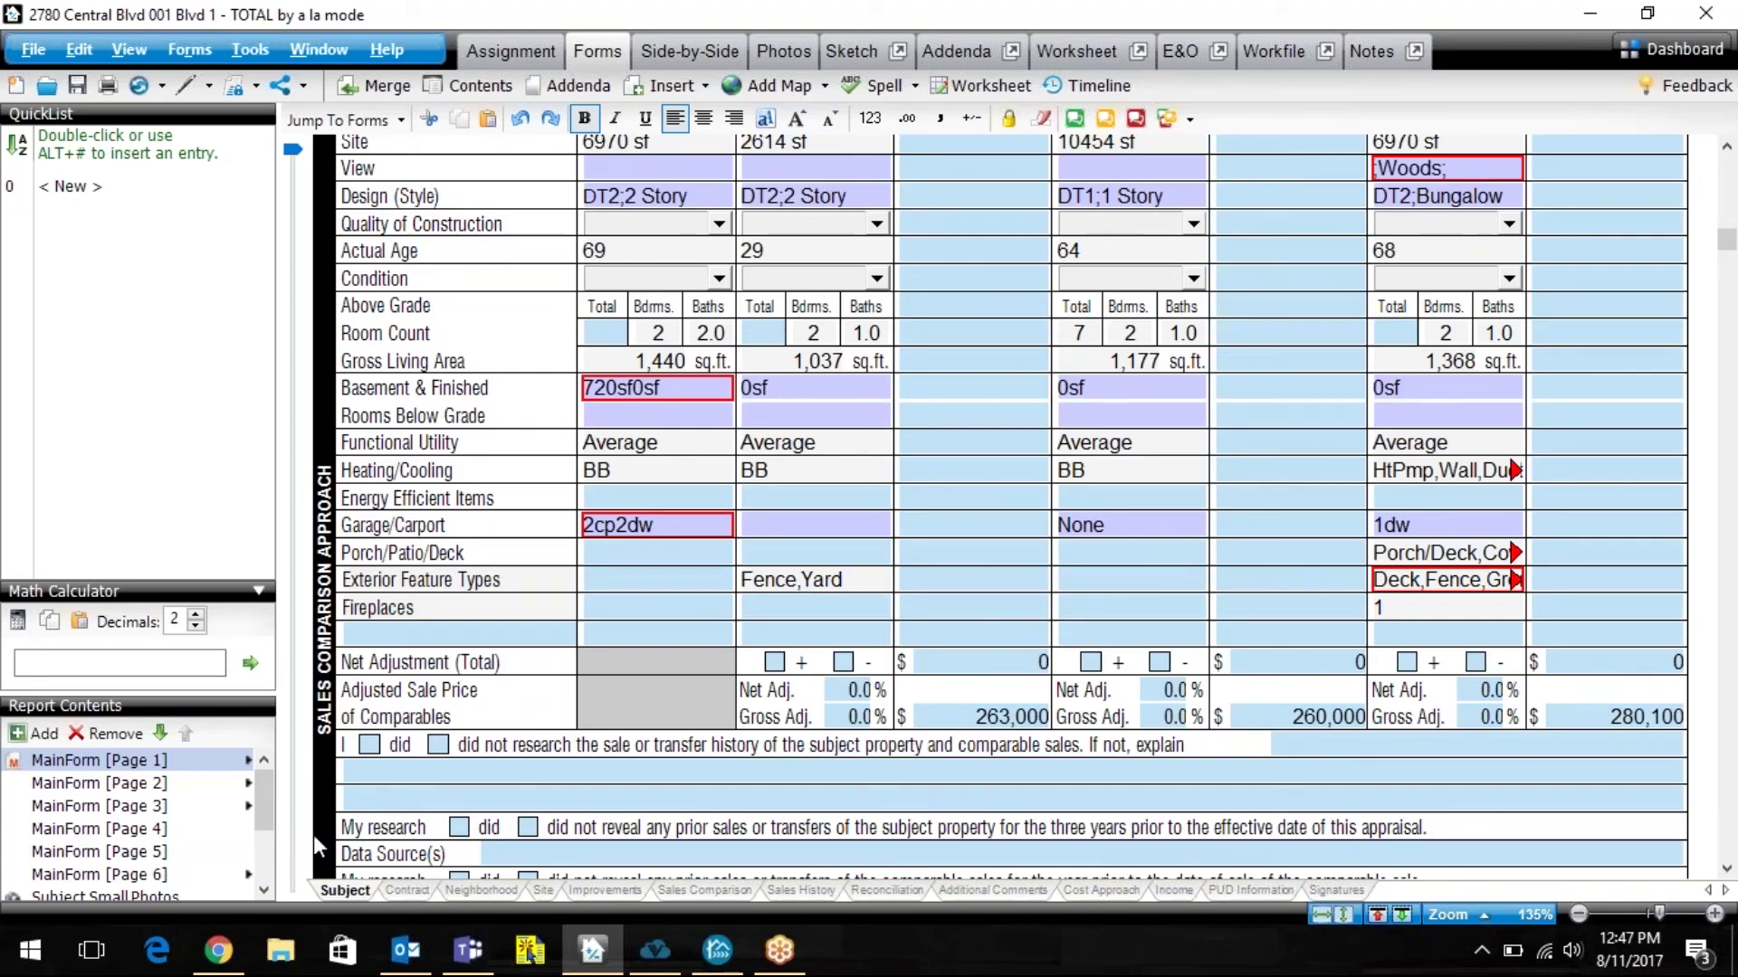
Look through the report contents and examine the inventory analysis and median values on the 1004 MC form.
scroll(147, 819, down, 2)
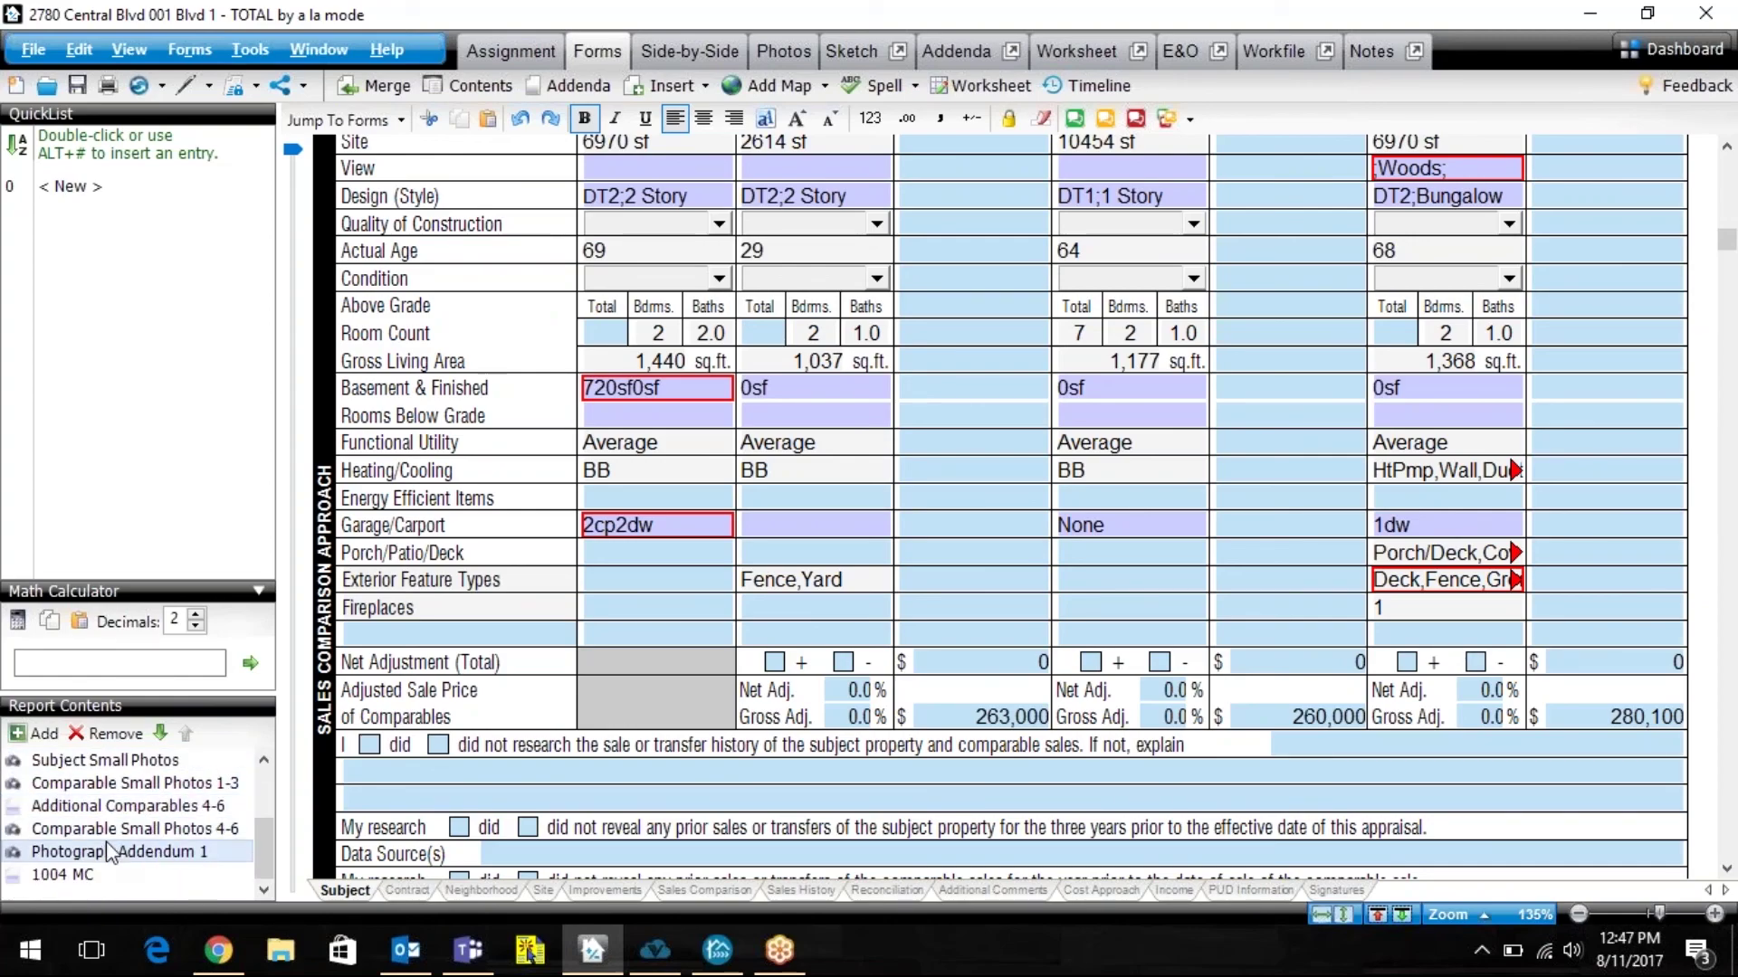
scroll(107, 823, up, 2)
scroll(113, 825, down, 2)
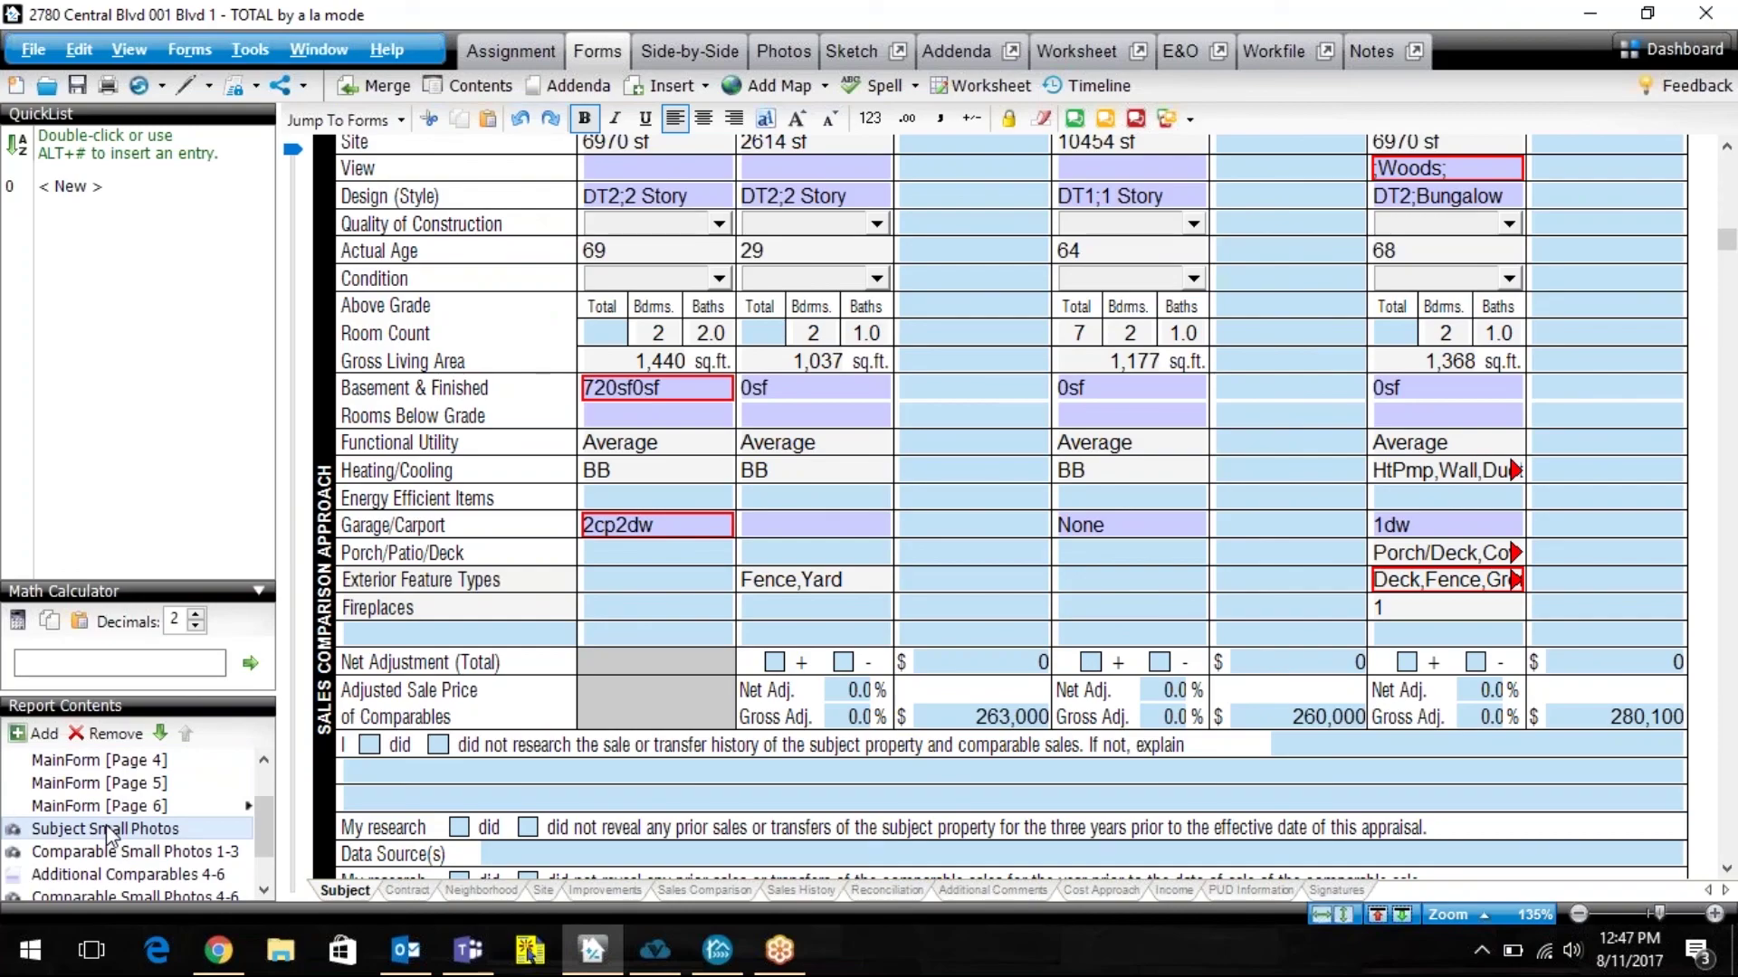
click(87, 876)
scroll(1041, 744, down, 4)
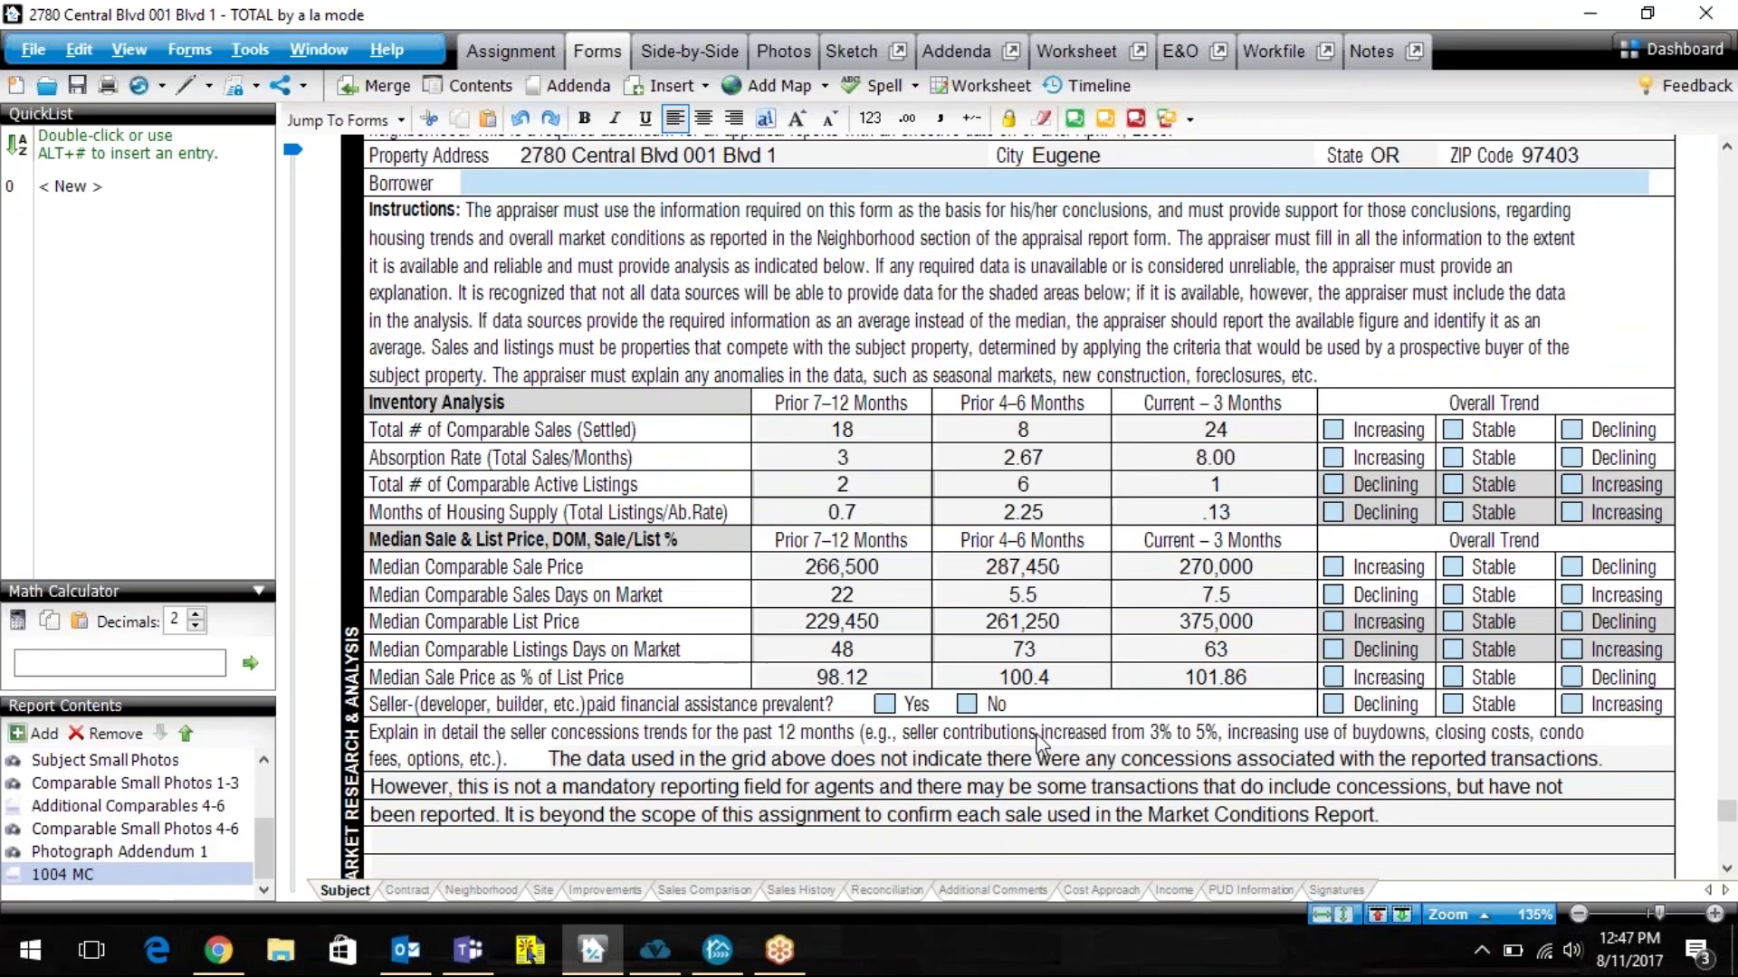